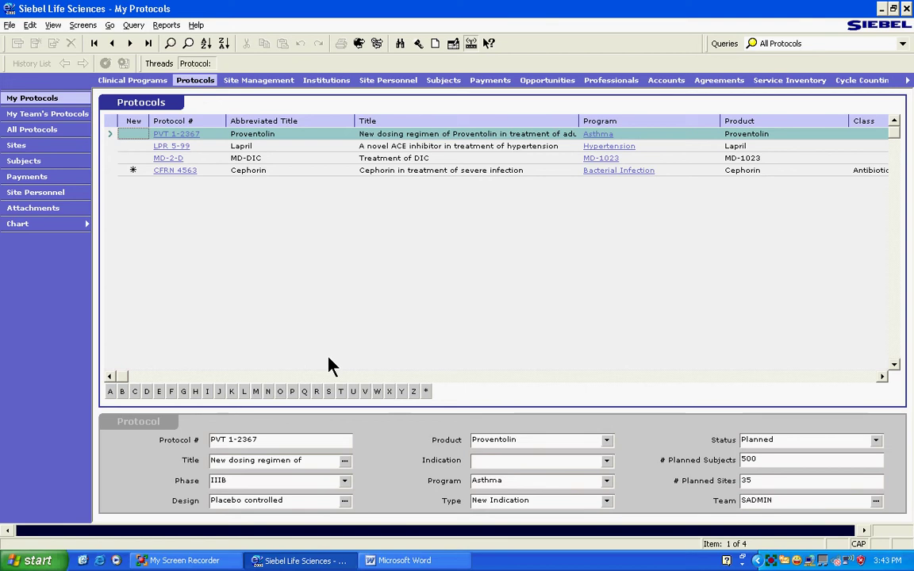
Open the Screens menu and display the Application Administration submenu
click(83, 25)
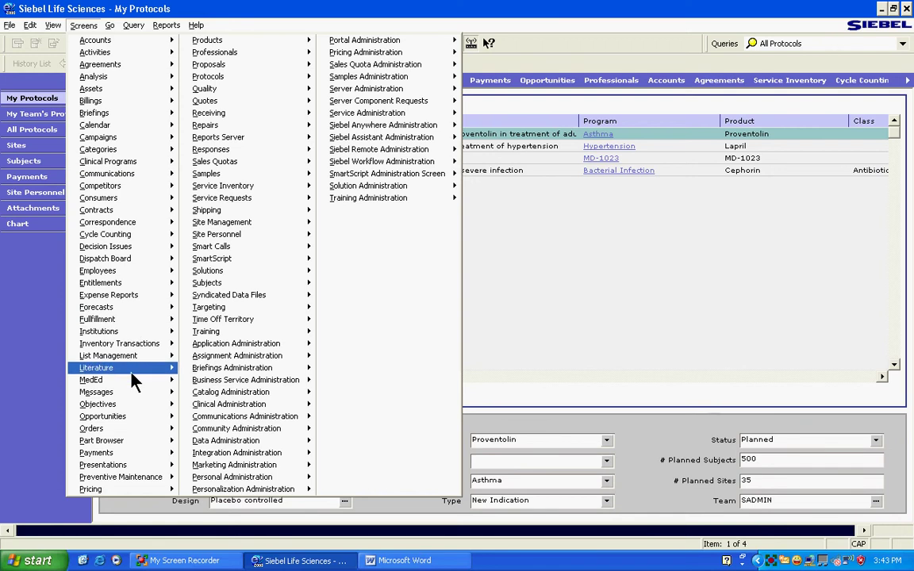
mouse_move(133, 377)
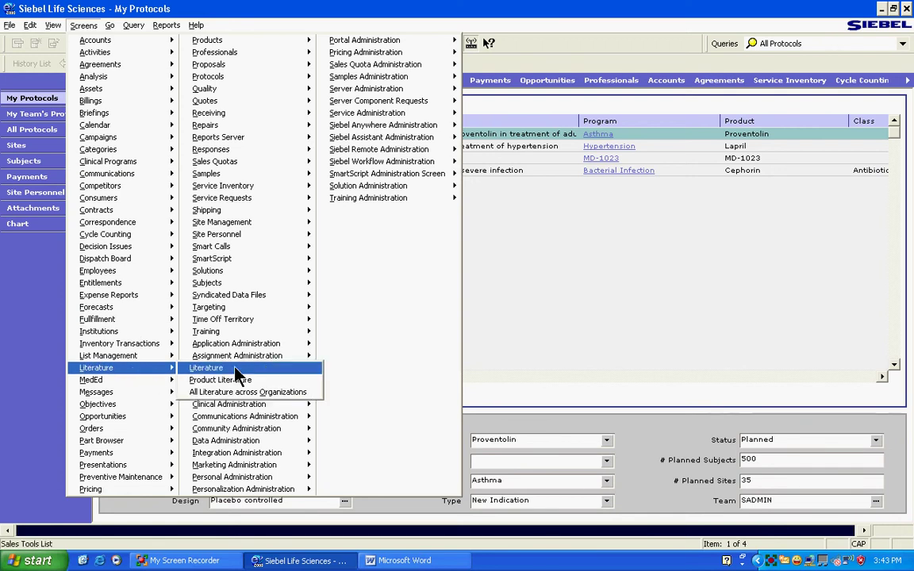
mouse_move(302, 349)
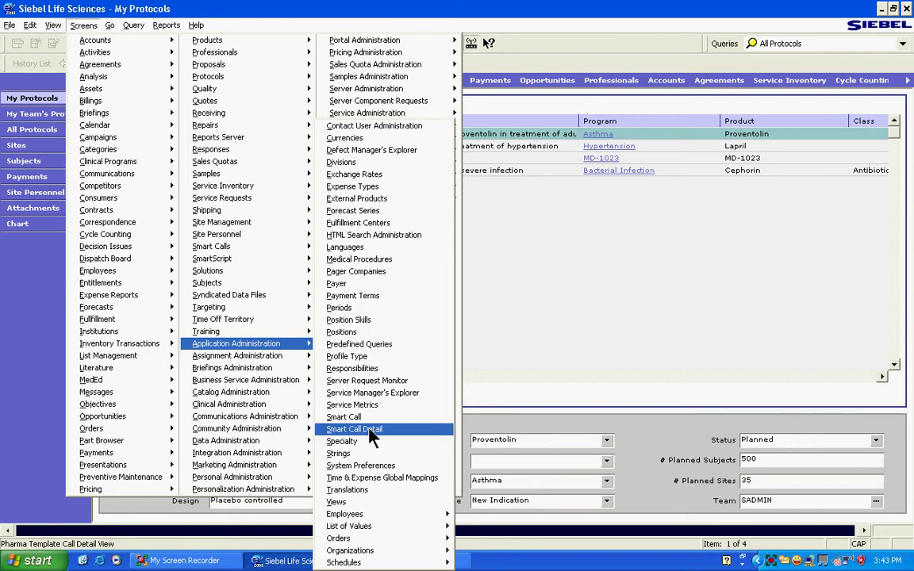
mouse_move(382, 530)
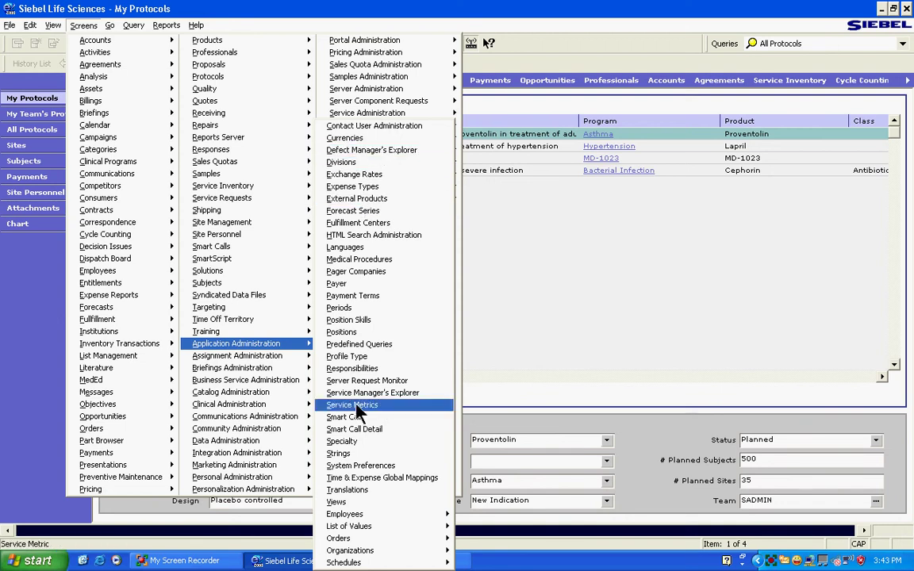
mouse_move(352, 516)
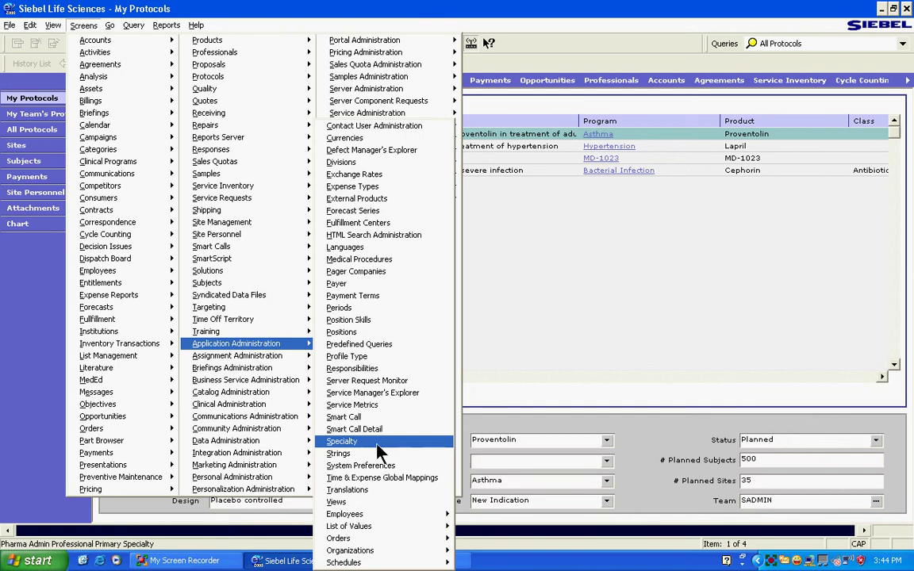
mouse_move(386, 553)
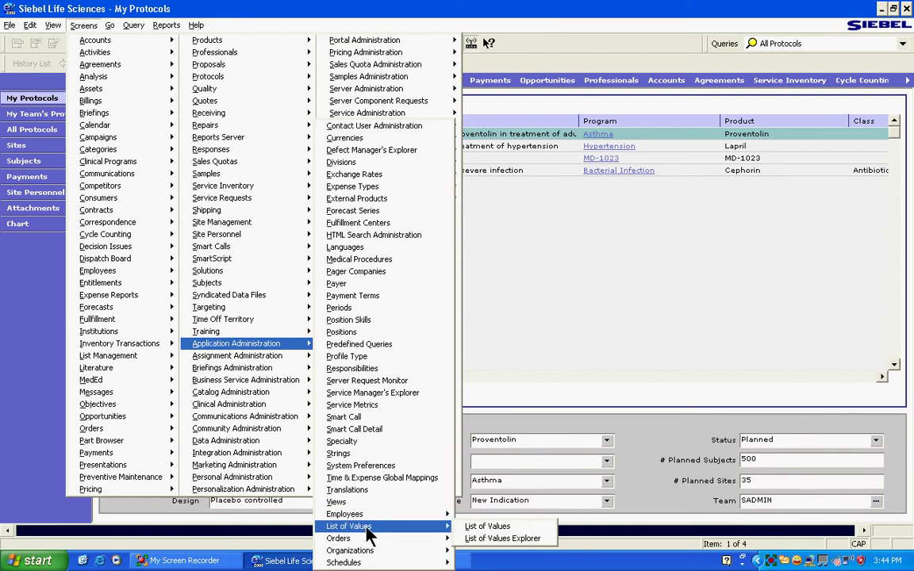
Close the Screens menu and open the protocol's Type choices
click(508, 321)
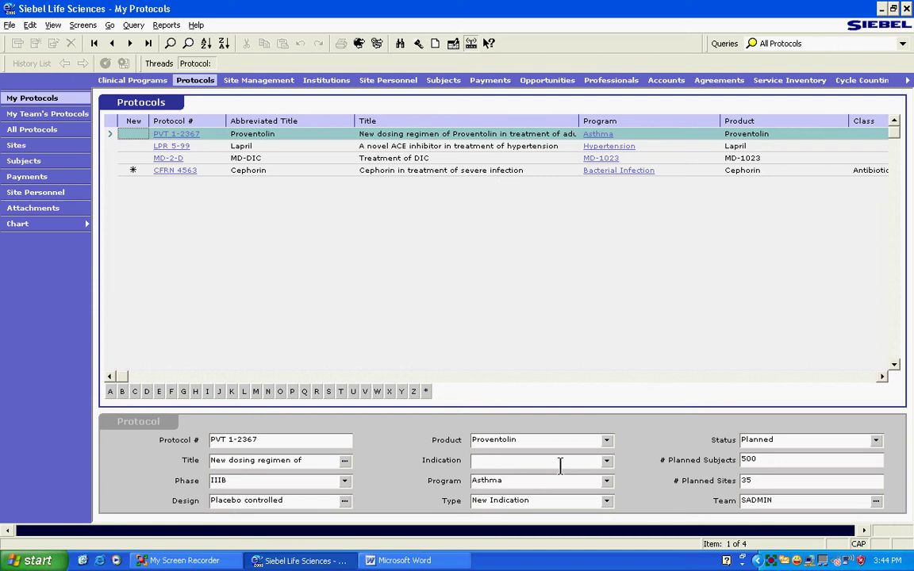
click(608, 501)
click(608, 501)
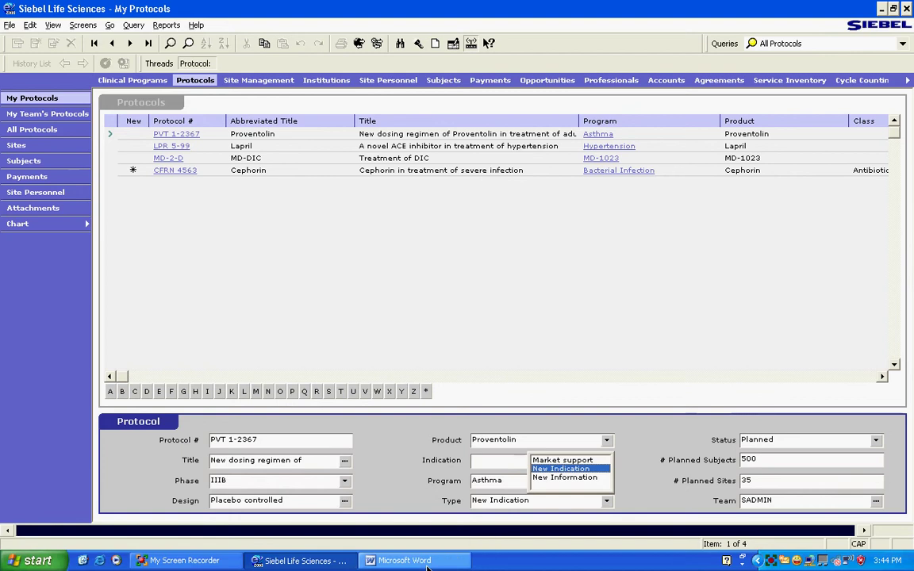
click(427, 567)
click(341, 561)
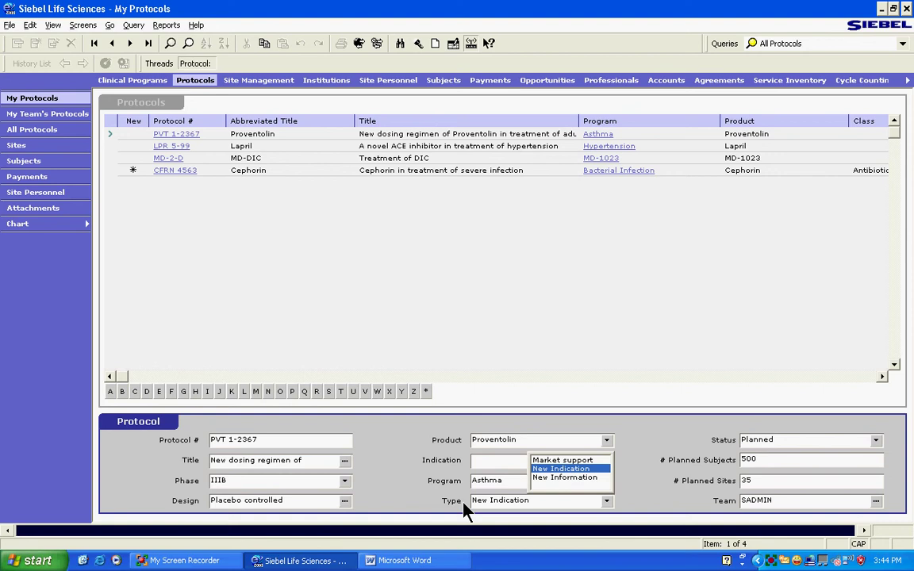
Try New Information as protocol Type, dismiss the read-only error, then switch to Word
click(555, 479)
click(577, 343)
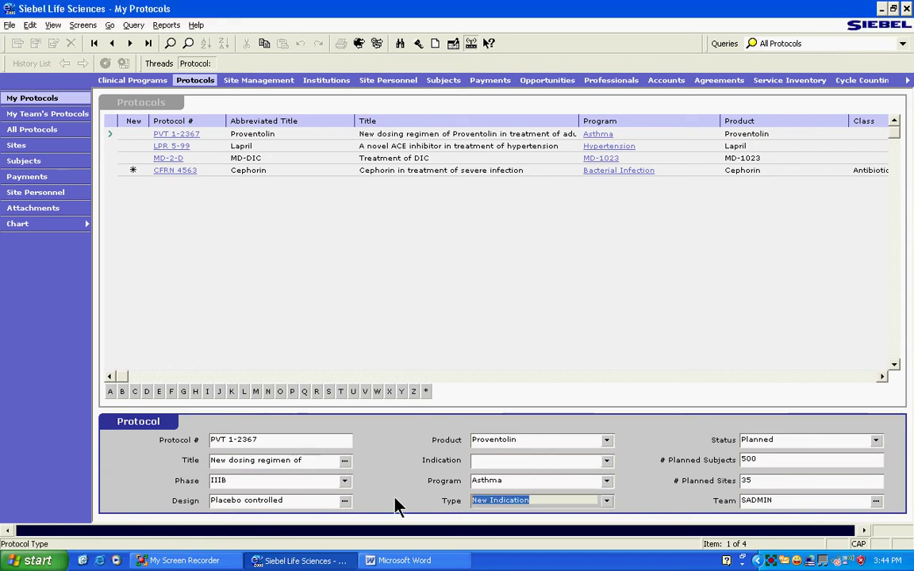
click(607, 501)
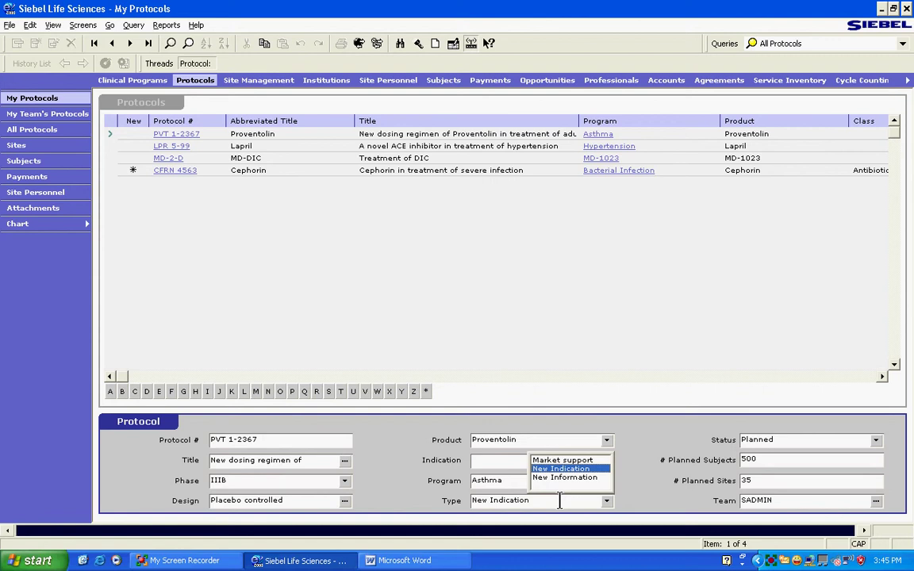
click(404, 561)
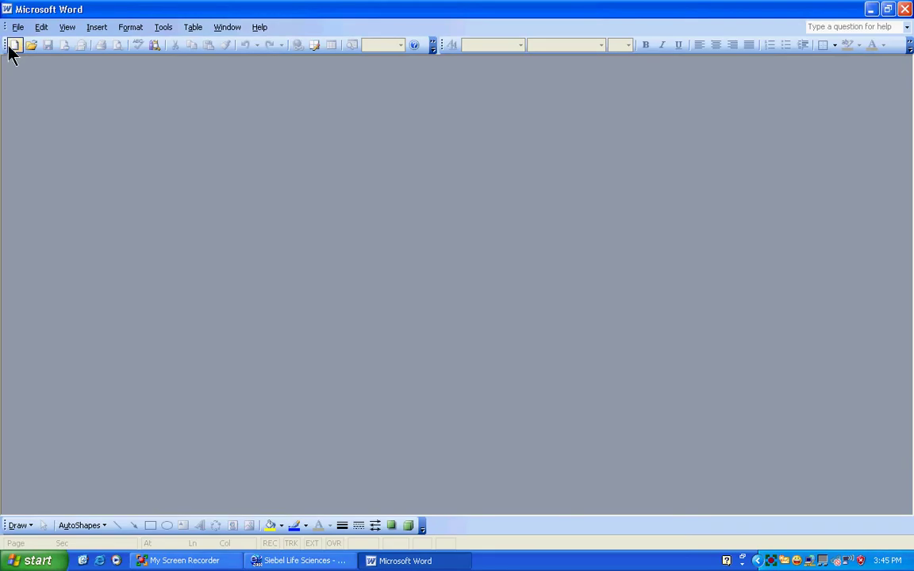
Start a new Word document containing the note S_lsT_OF_val
click(12, 45)
text(S)
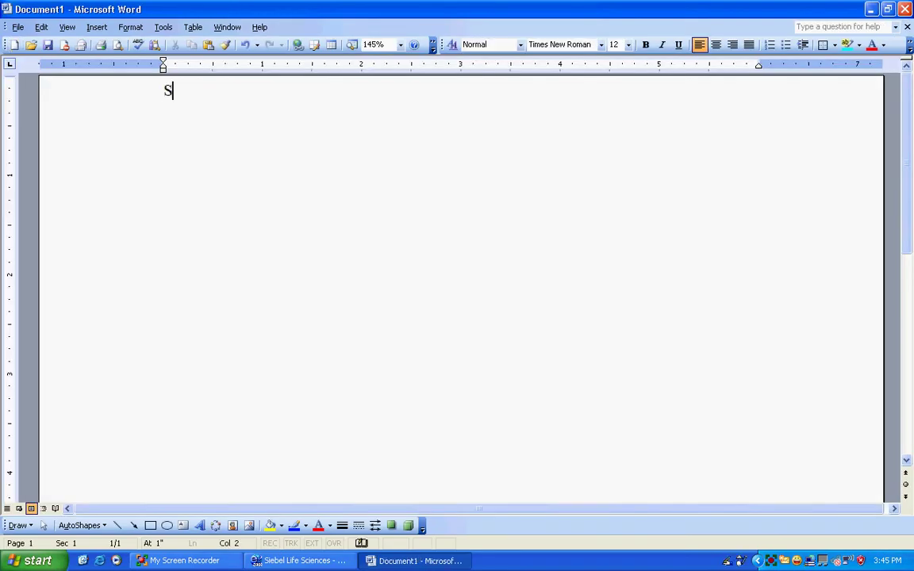
text(_lsT_OF val)
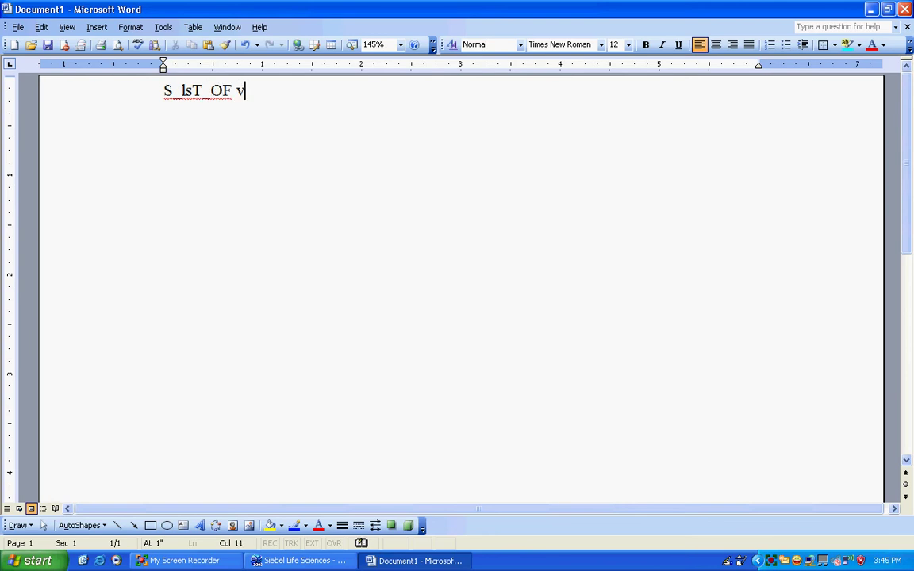
text(l)
key(BackSpace)
key(BackSpace)
key(BackSpace)
key(BackSpace)
key(BackSpace)
text(_val)
key(Return)
key(Return)
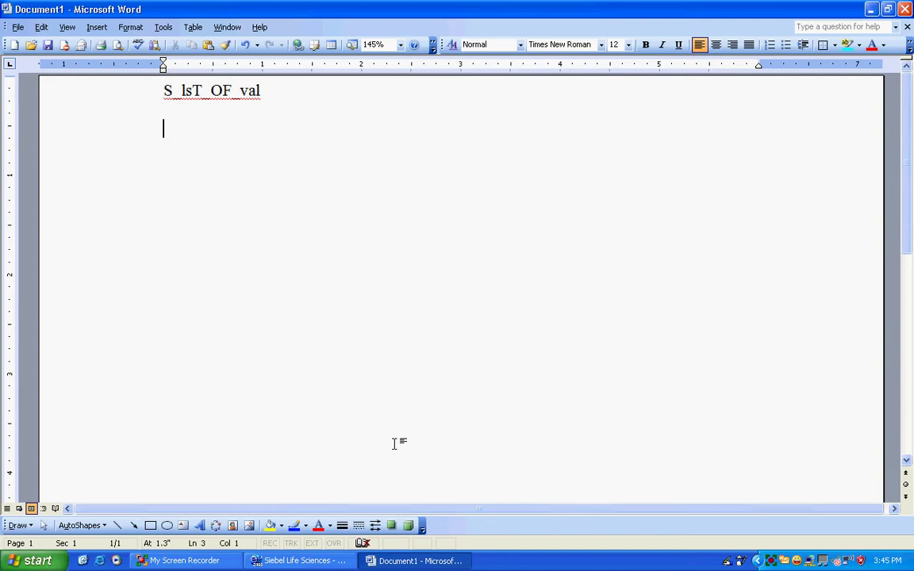
Save it as ADMIN EXERCISES.doc in the Owork folder and return to Siebel
key(ctrl+s)
click(284, 238)
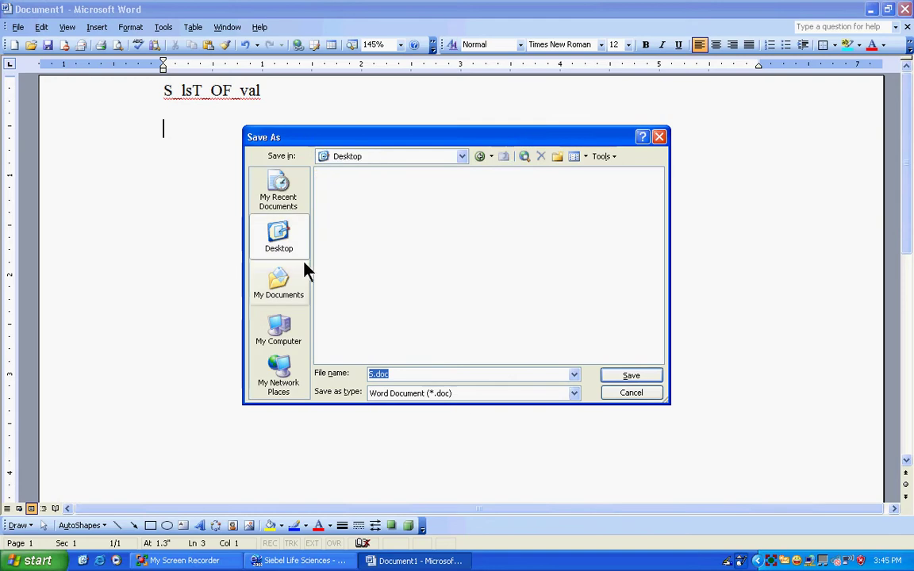
click(377, 373)
double_click(331, 223)
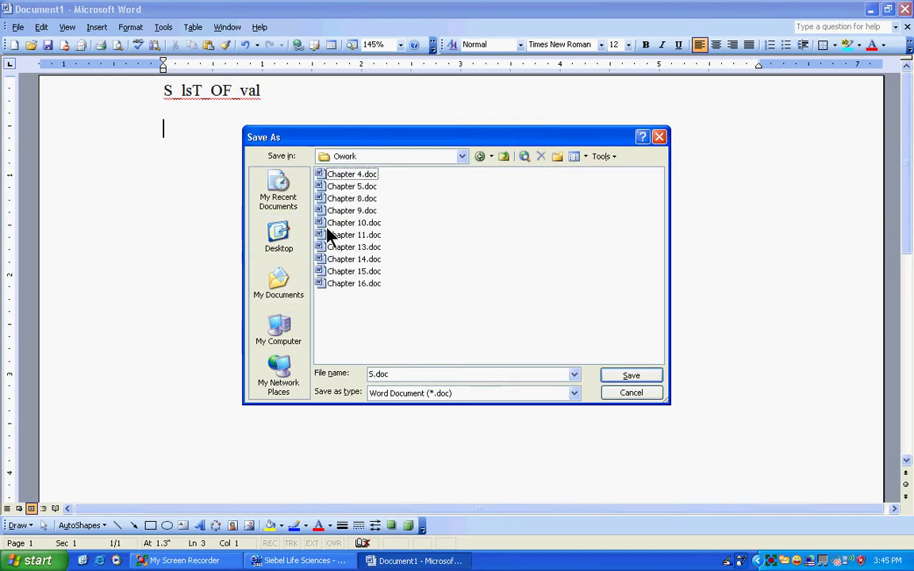
click(369, 374)
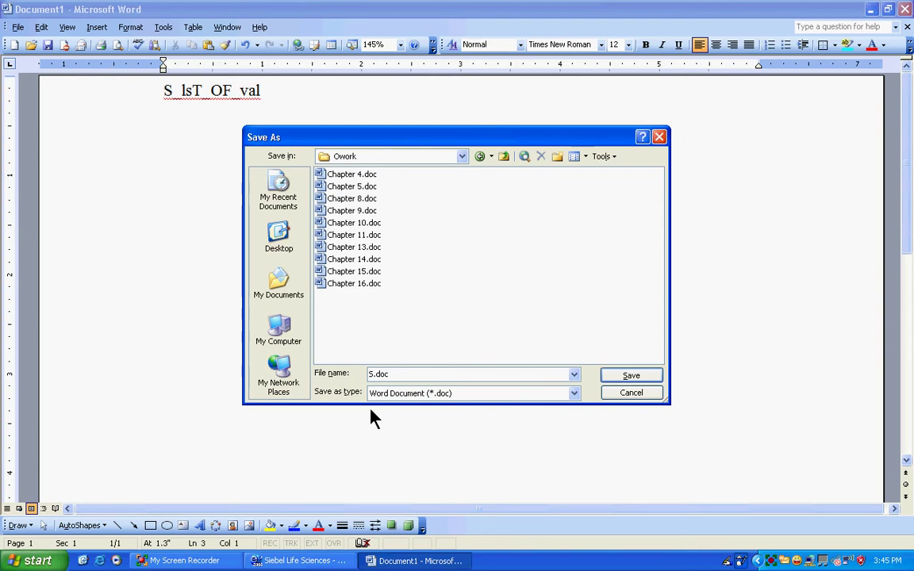
key(Delete)
text(ADMIN EX)
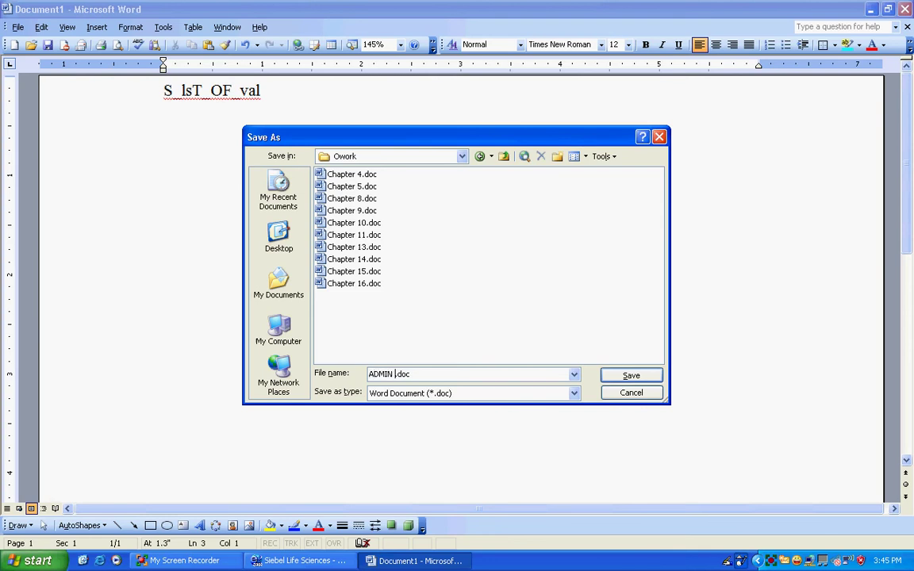
text(ERCISES)
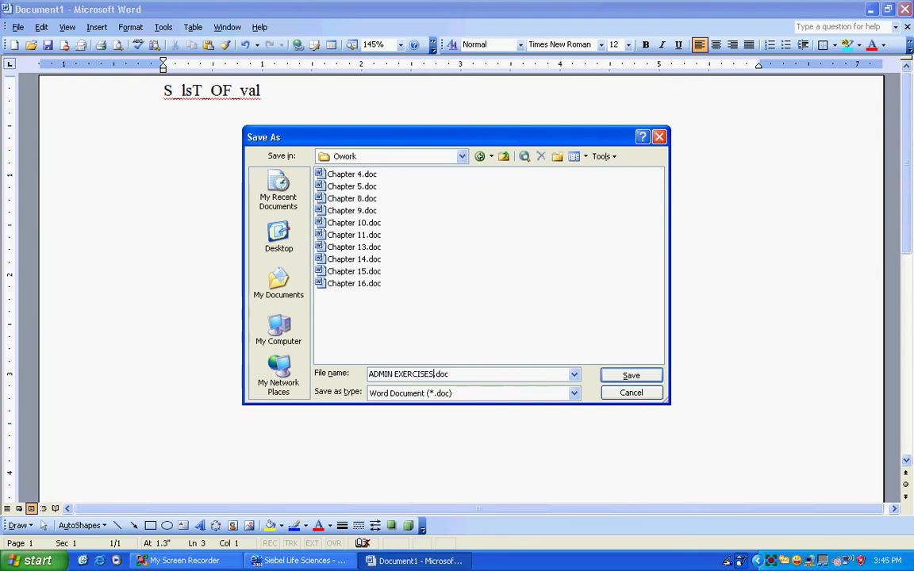
key(Return)
click(353, 561)
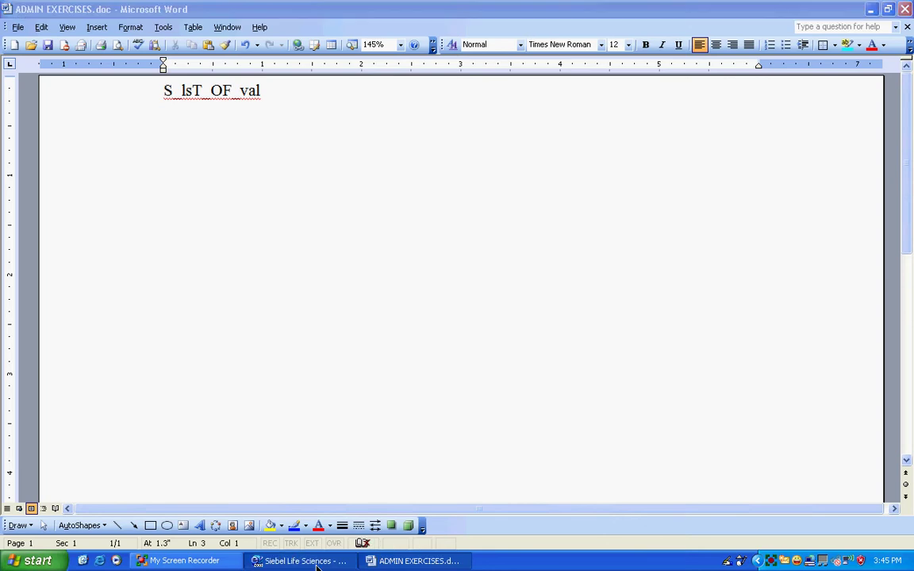
Close the protocol Type choices, leaving the Type as New Indication
key(Escape)
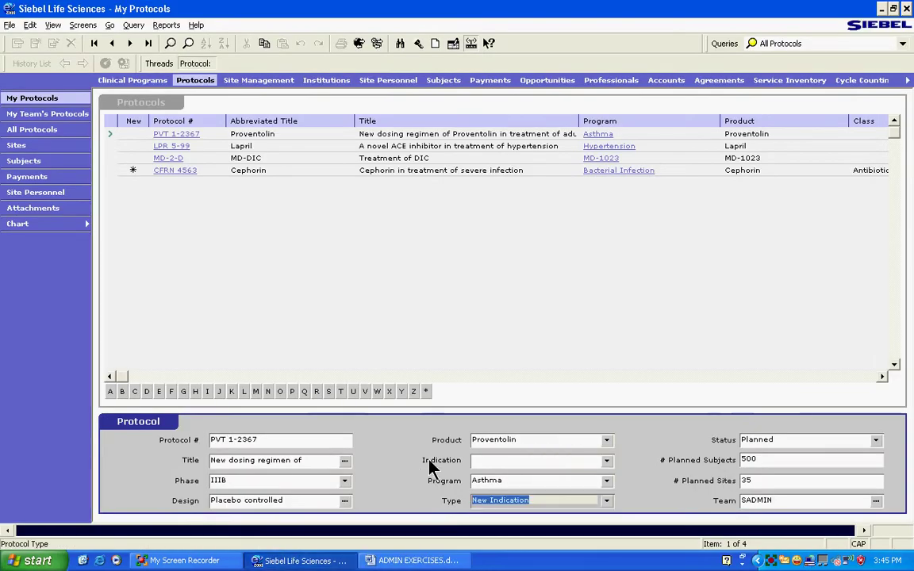
click(607, 502)
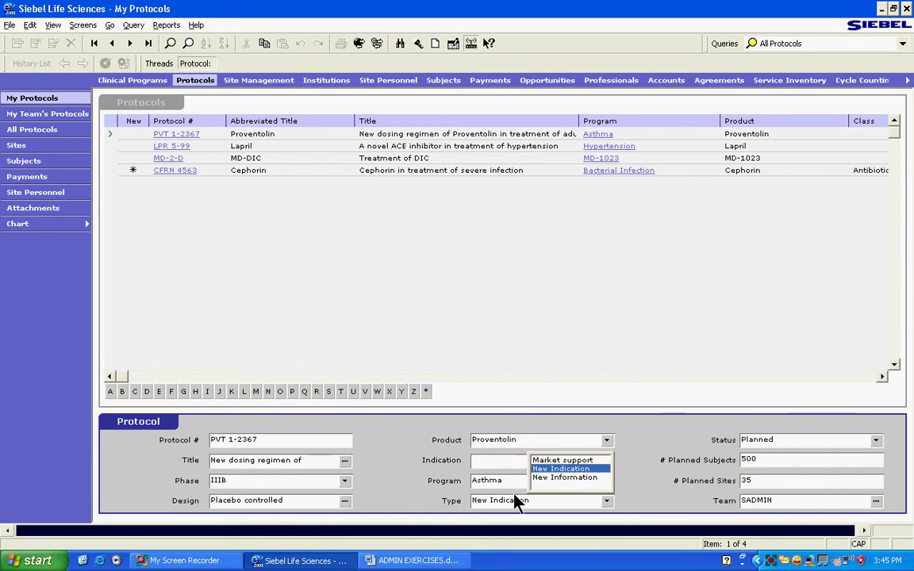
click(412, 504)
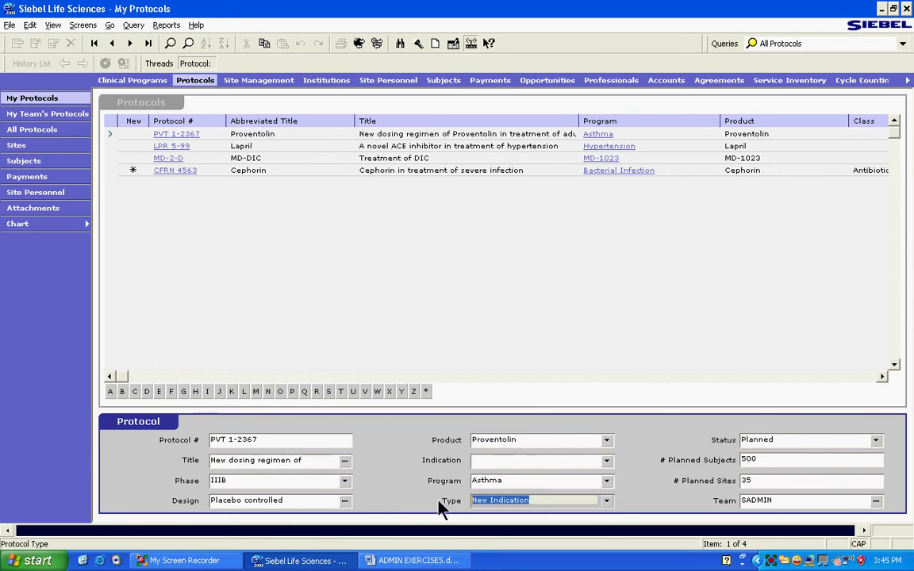
Navigate to Screens > Application Administration > List of Values
click(76, 25)
mouse_move(281, 221)
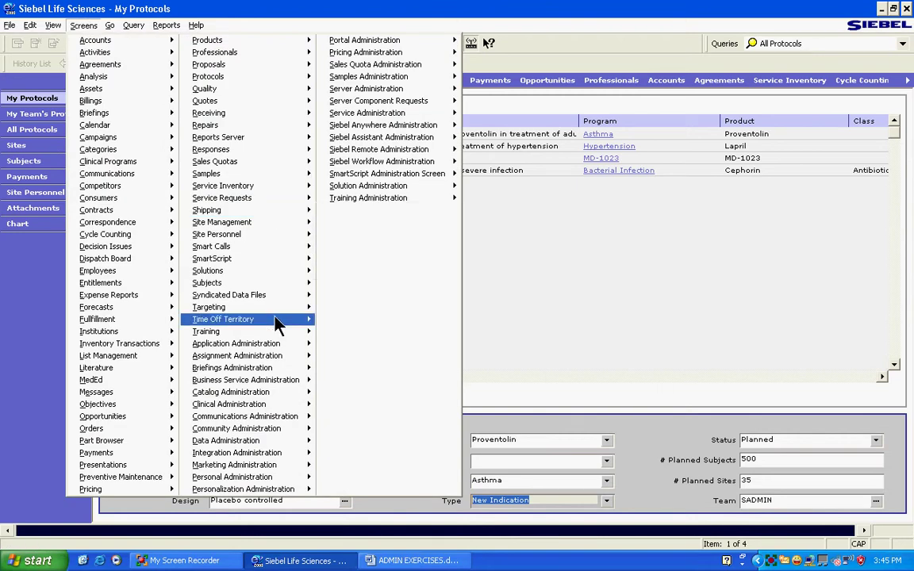
mouse_move(270, 346)
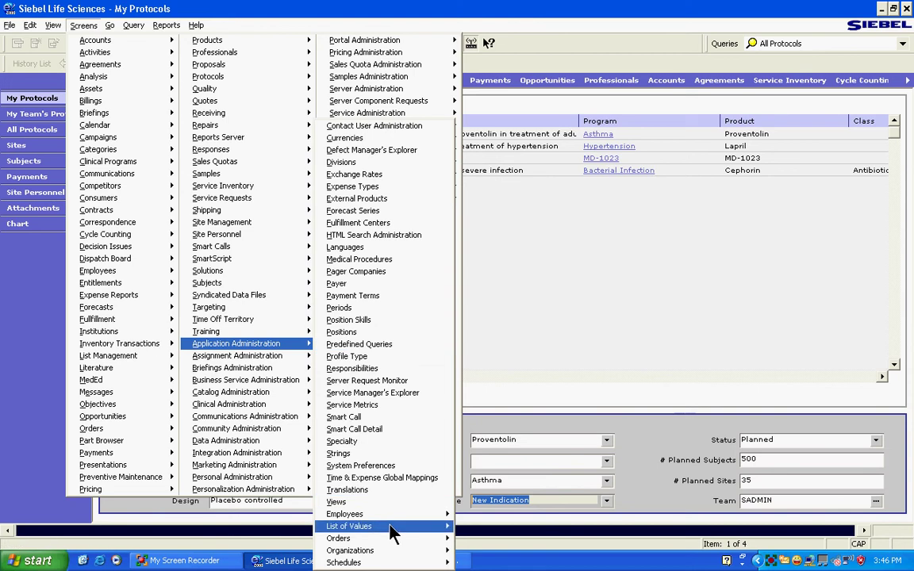
Open the List of Values administration view
mouse_move(402, 529)
click(481, 527)
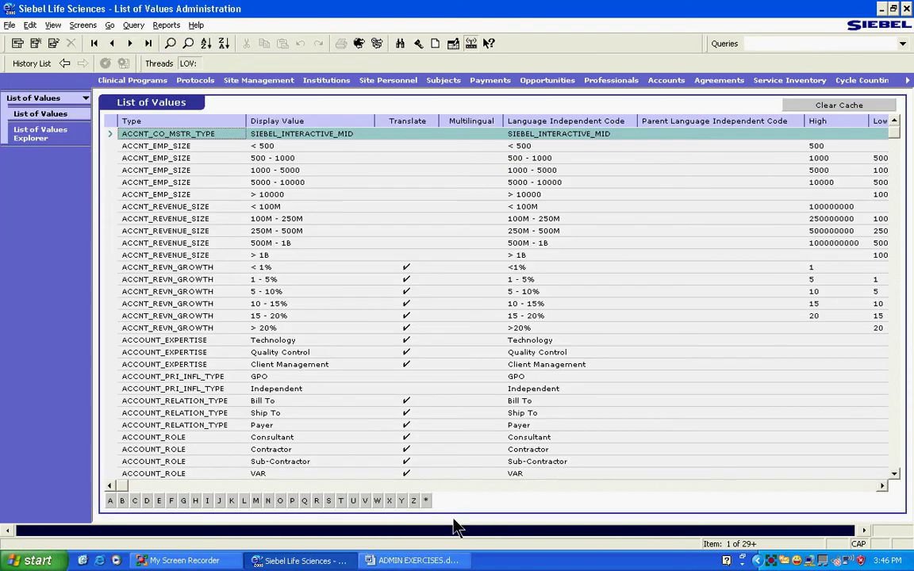
click(81, 27)
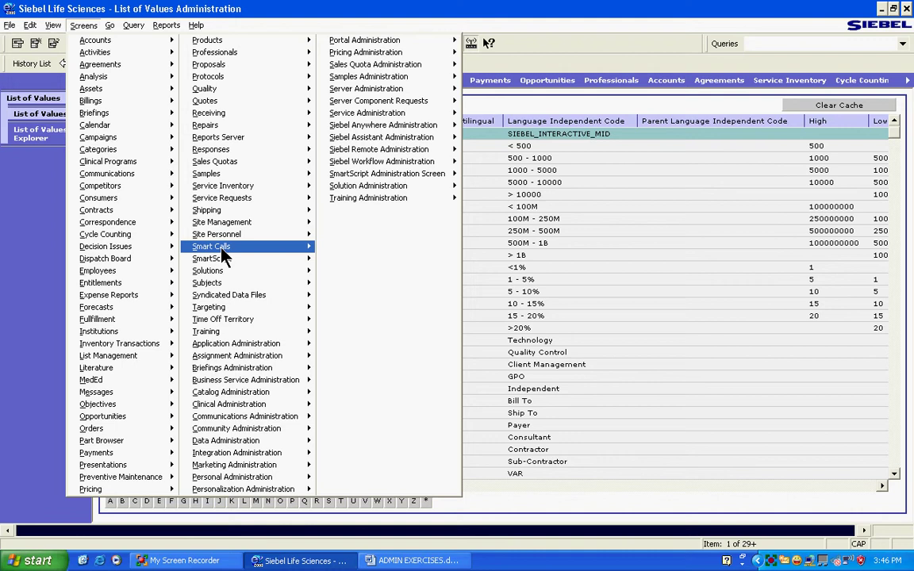
mouse_move(243, 347)
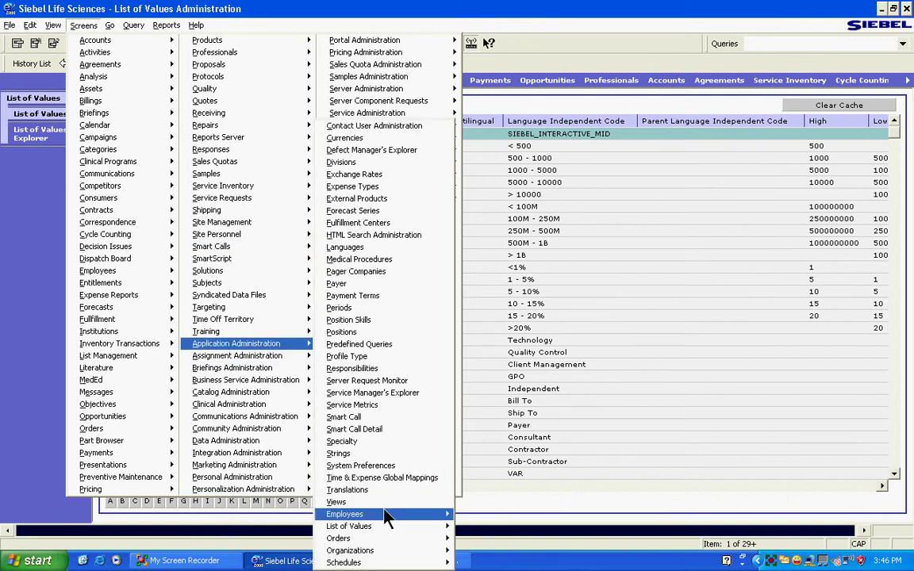
mouse_move(397, 529)
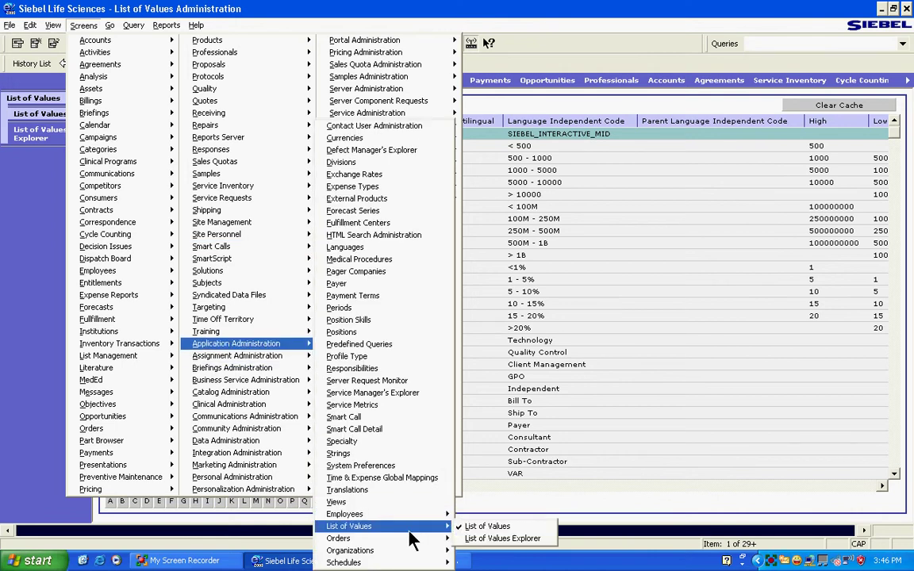
click(481, 528)
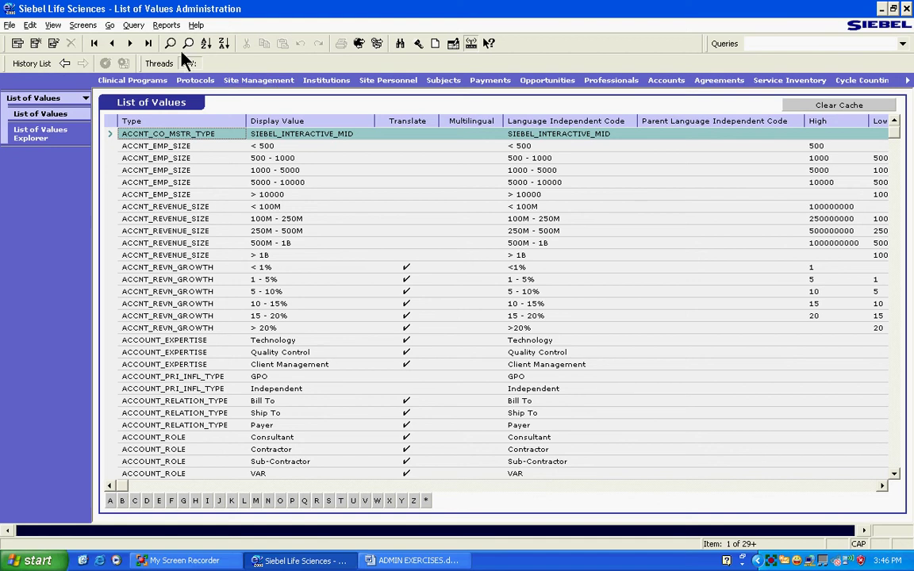
Query Display Value 'New Indication' and select the LS_PTCL_TYPE_CD type name
click(301, 133)
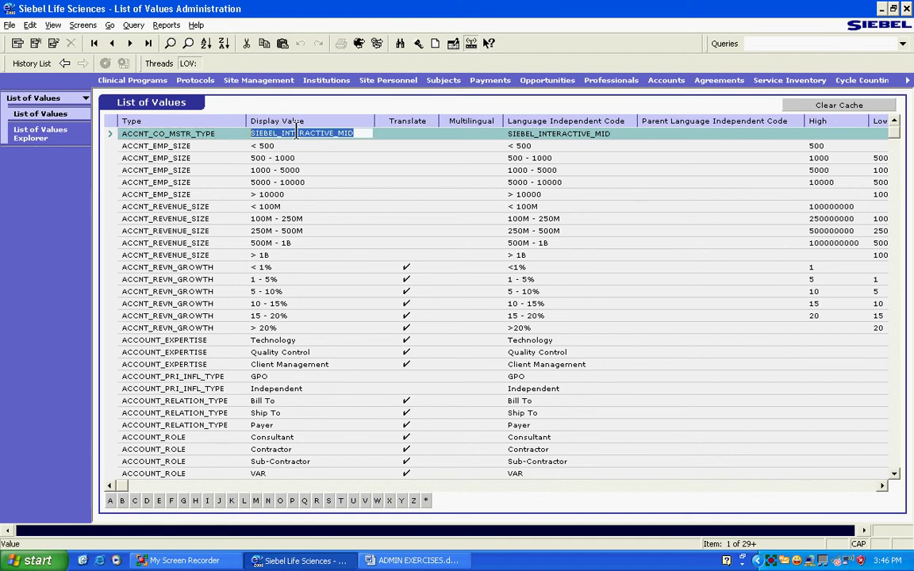
click(171, 43)
click(284, 135)
text(New Indication)
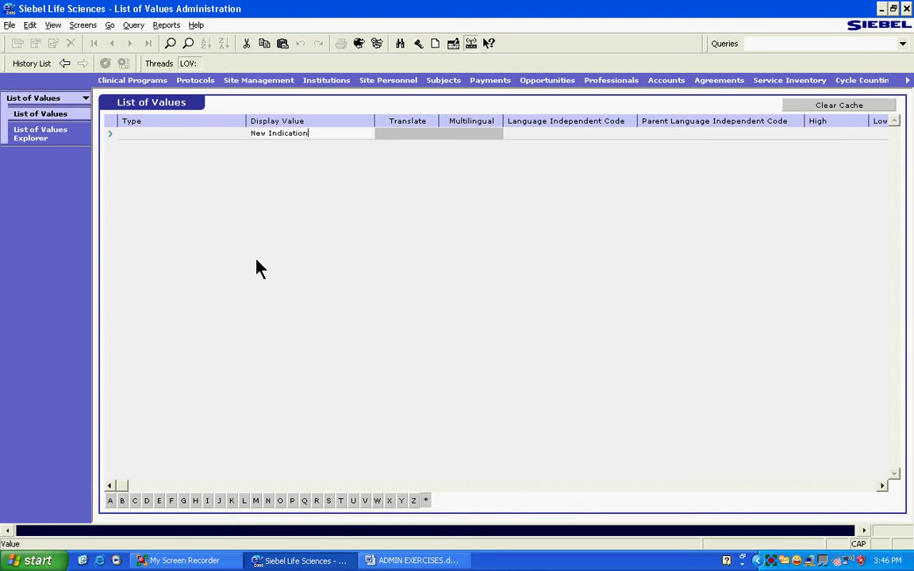
key(Return)
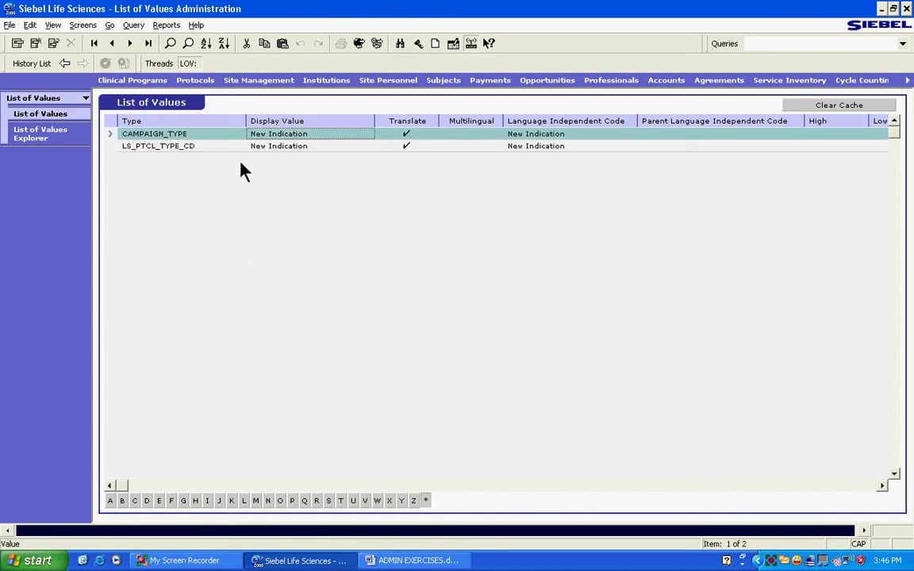
click(183, 133)
click(204, 146)
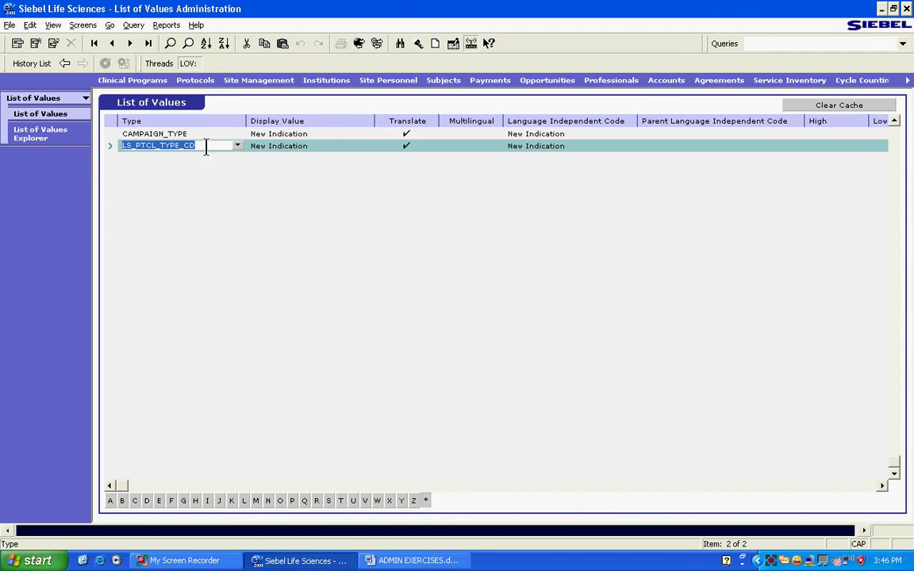
drag(191, 144, 89, 194)
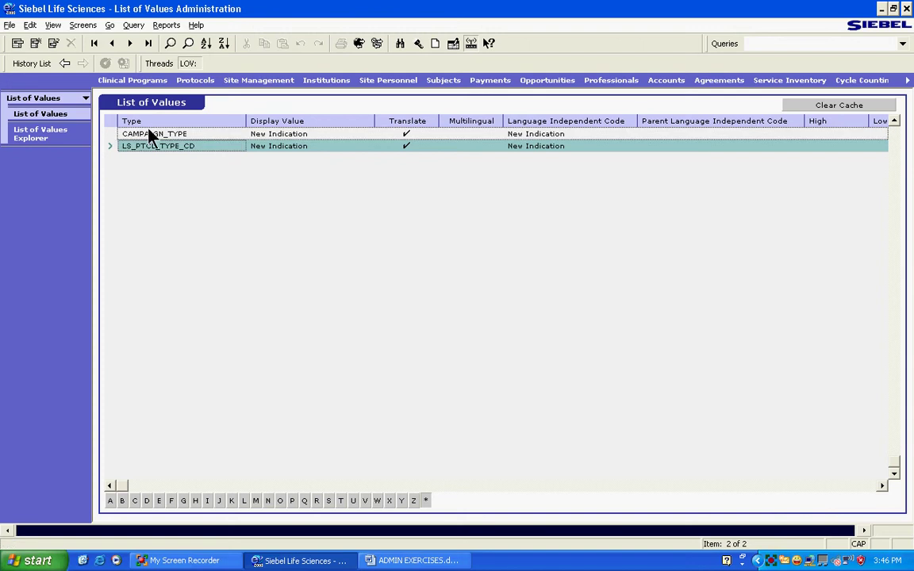
Glance at the ADMIN EXERCISES document, then go back to My Protocols
click(408, 558)
click(409, 558)
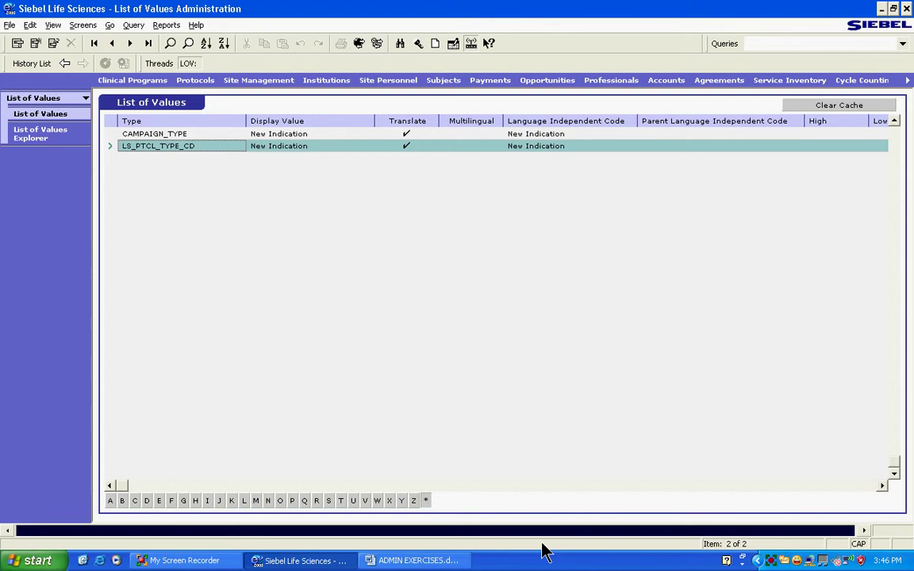
click(66, 63)
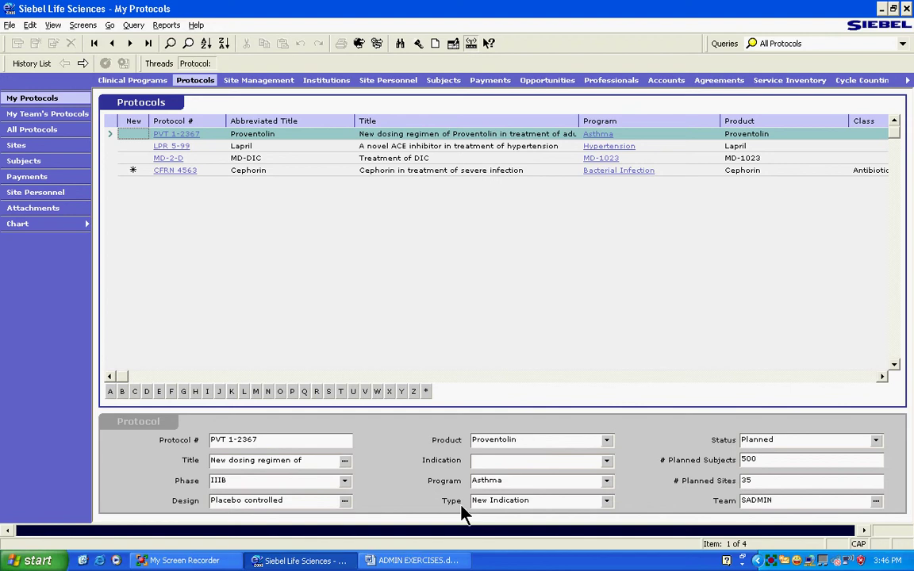
Back in List of Values, query Type = LS_PTCL_TYPE_CD
click(82, 64)
click(195, 146)
key(ctrl+c)
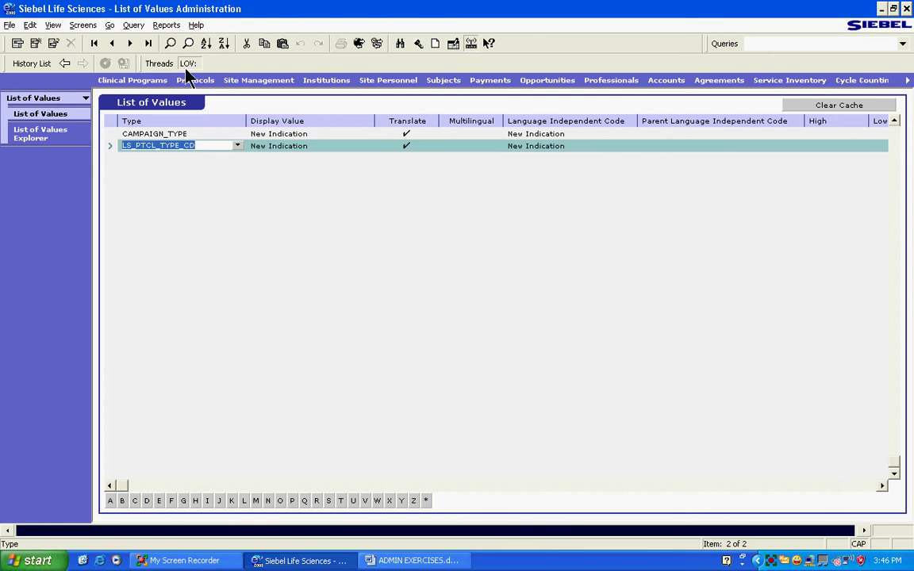
click(170, 43)
key(ctrl+v)
key(Return)
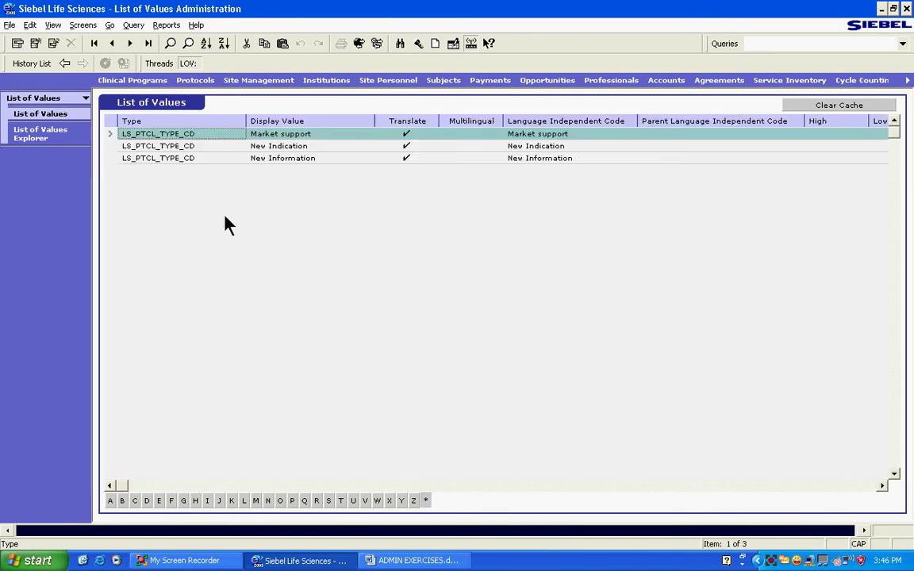
Copy the Market support record as a new TEST value, save it, and return to My Protocols
right_click(112, 136)
click(131, 168)
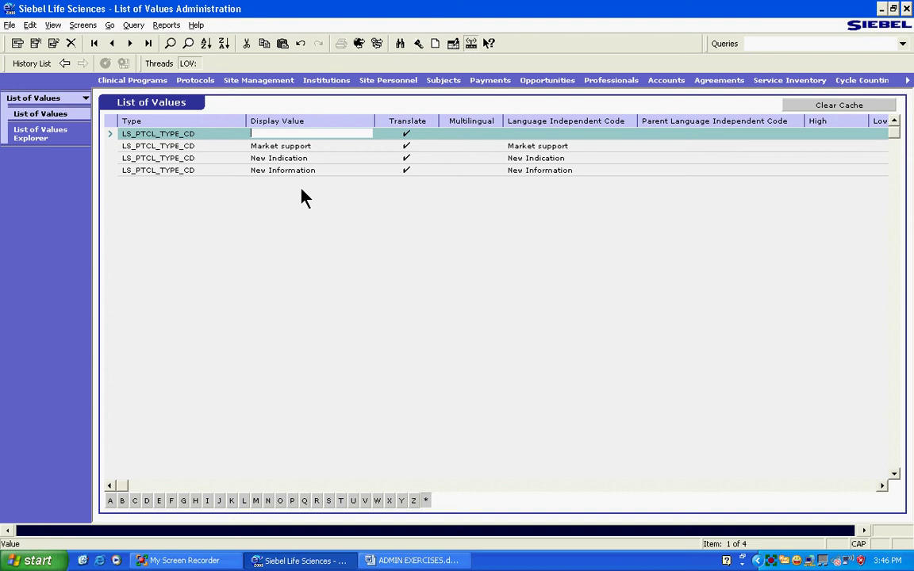
text(TEST)
key(Down)
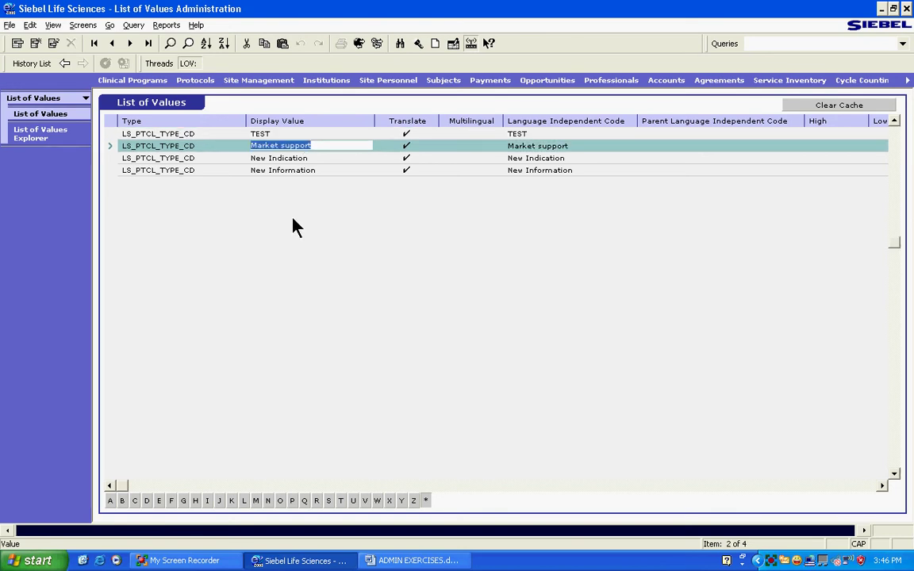
click(65, 63)
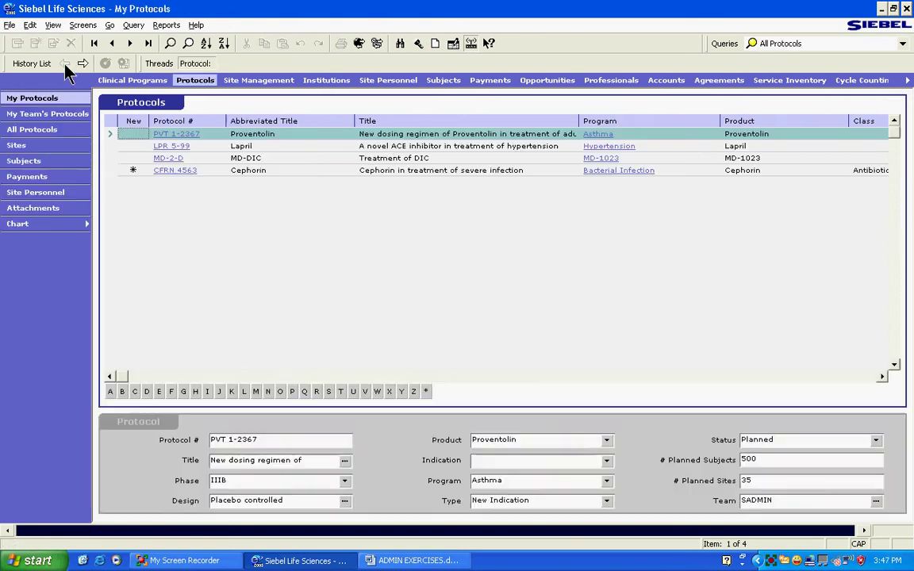
Check that TEST appears among protocol Type choices, then go forward to List of Values
click(607, 501)
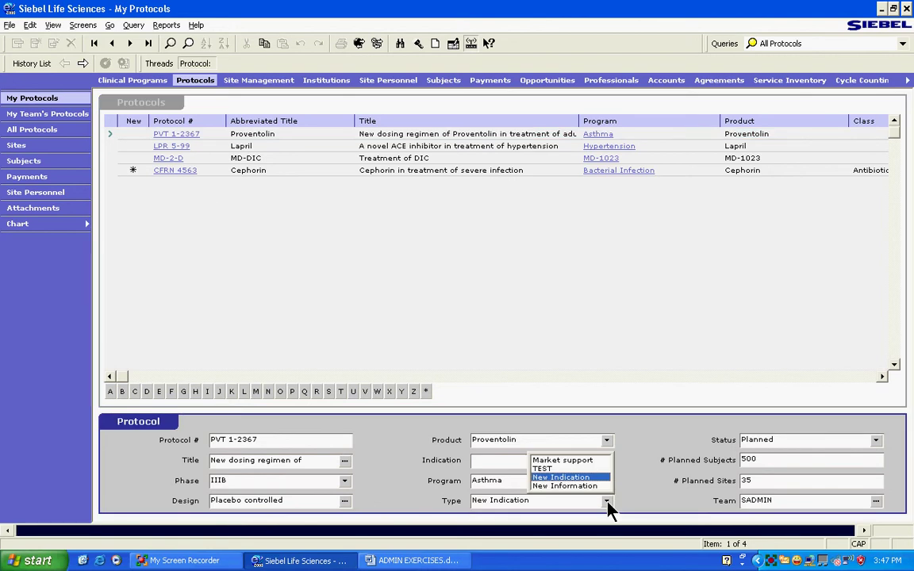
click(83, 63)
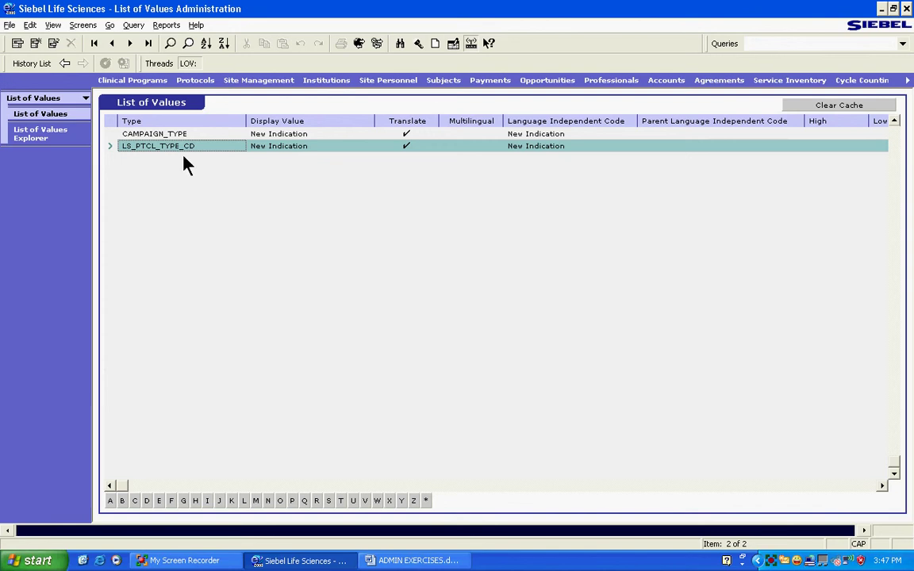
Query all LS_PTCL_TYPE_CD values, select Market support, then return to My Protocols
click(159, 146)
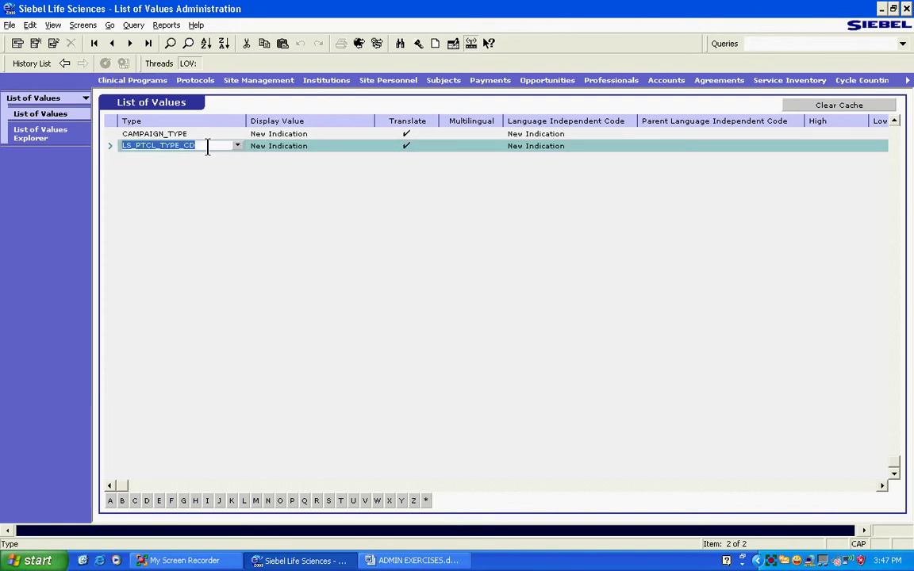
key(alt+q)
key(ctrl+v)
key(Return)
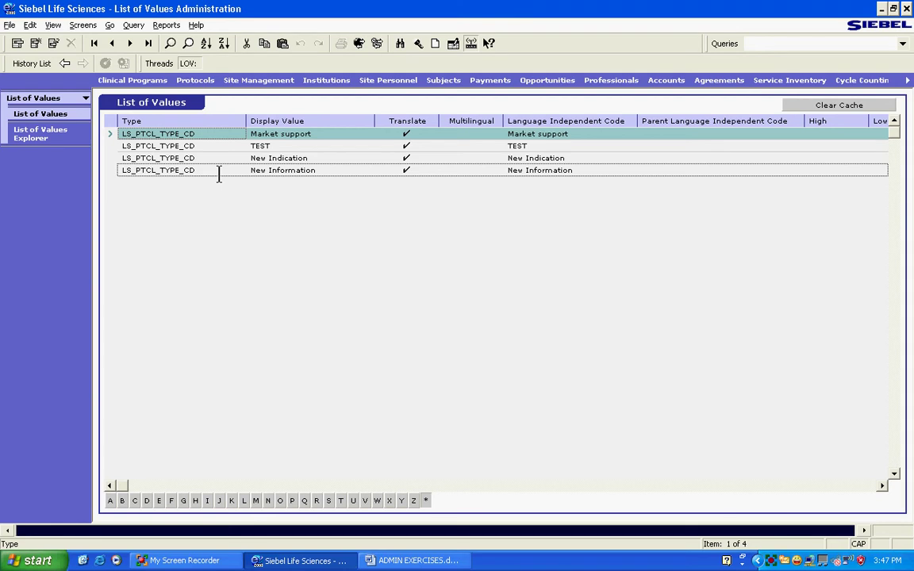
click(202, 134)
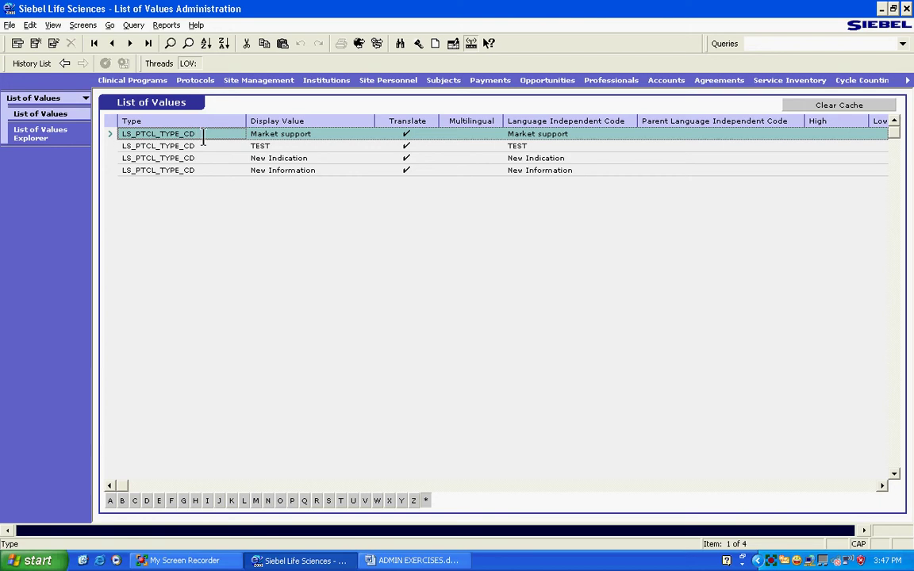
click(64, 64)
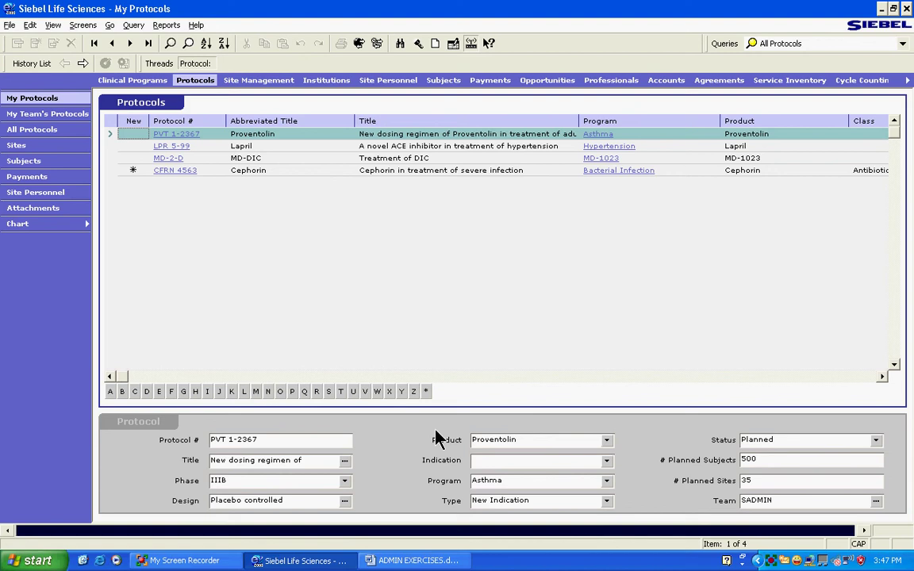
Review the protocol Type choices twice keeping New Indication, then go to List of Values
click(536, 501)
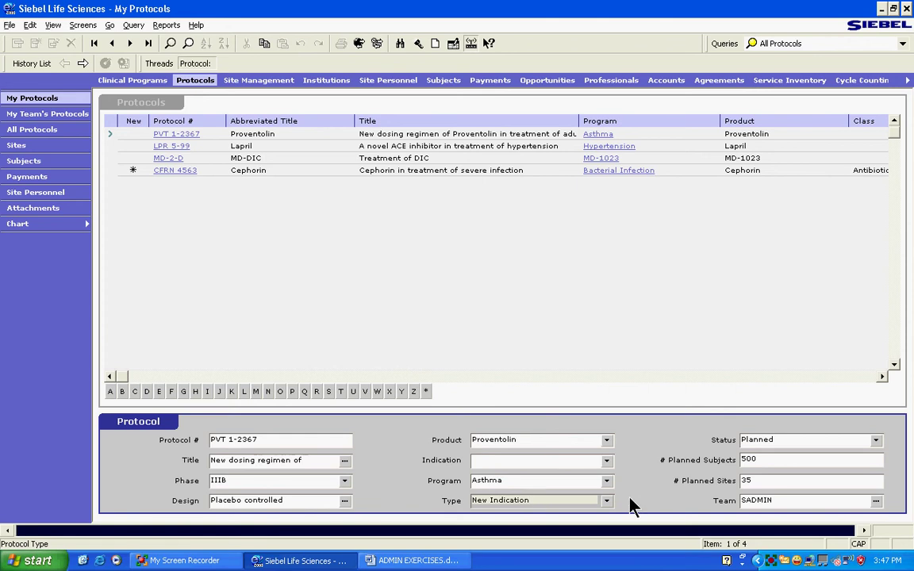
click(606, 501)
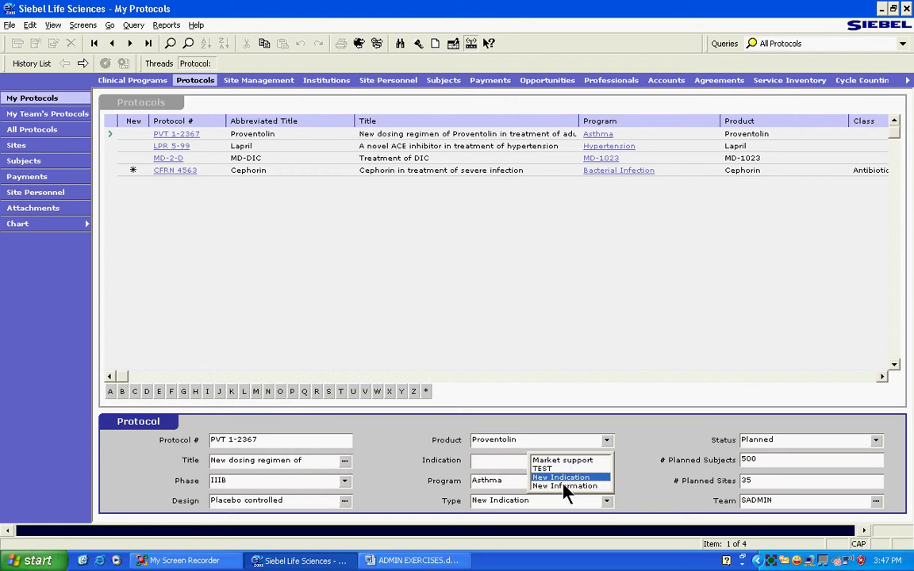
click(562, 478)
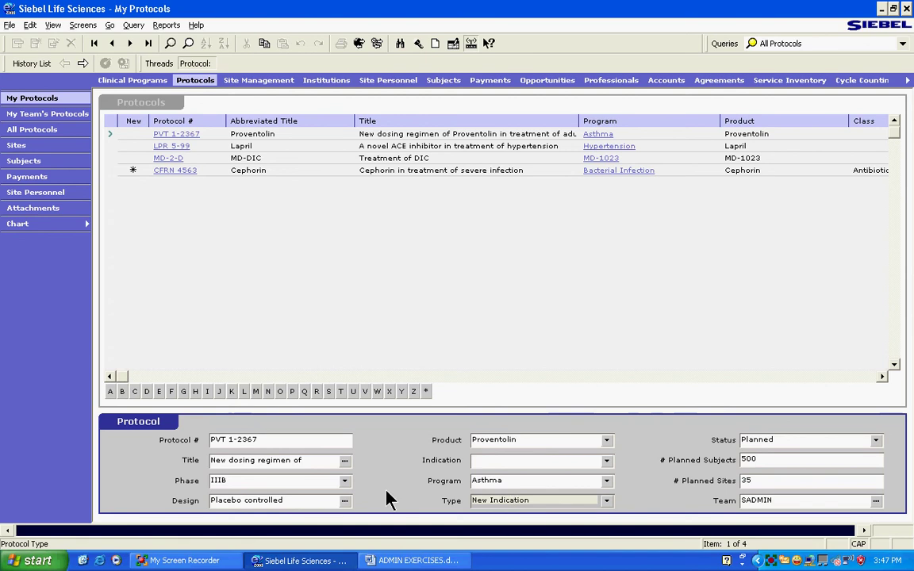
click(609, 501)
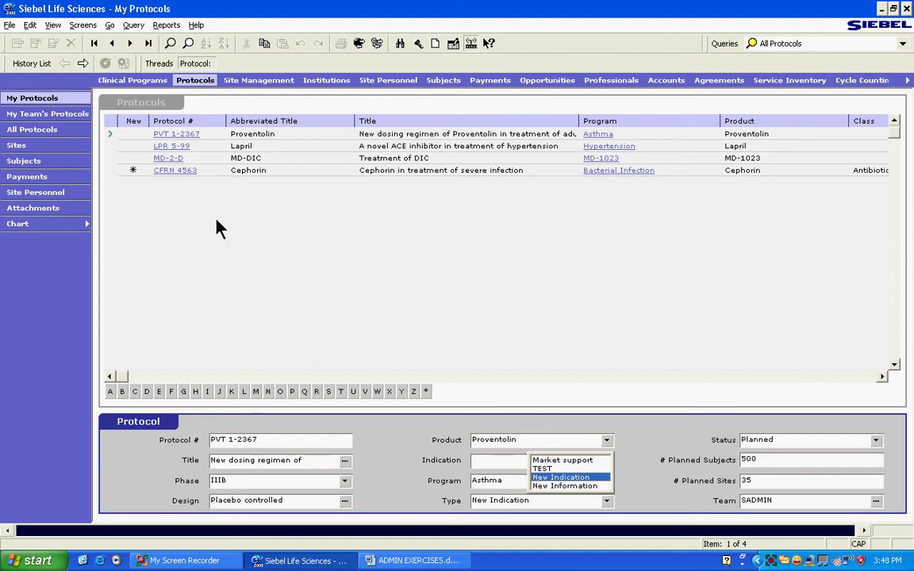
click(402, 484)
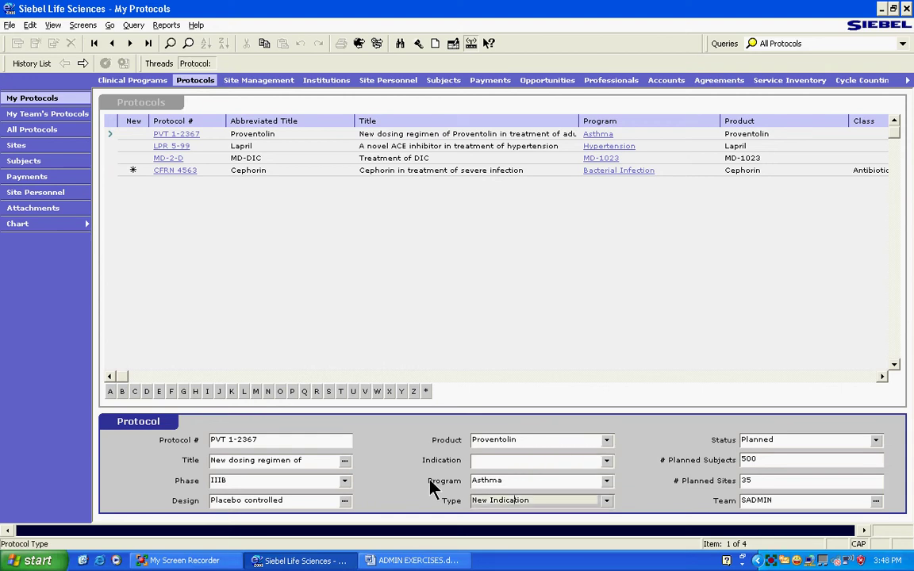
click(135, 109)
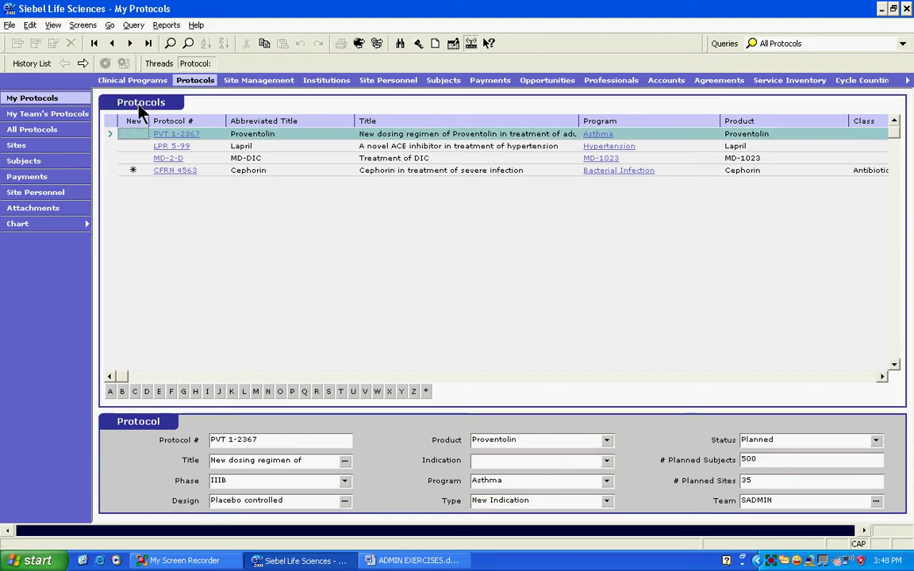
click(455, 512)
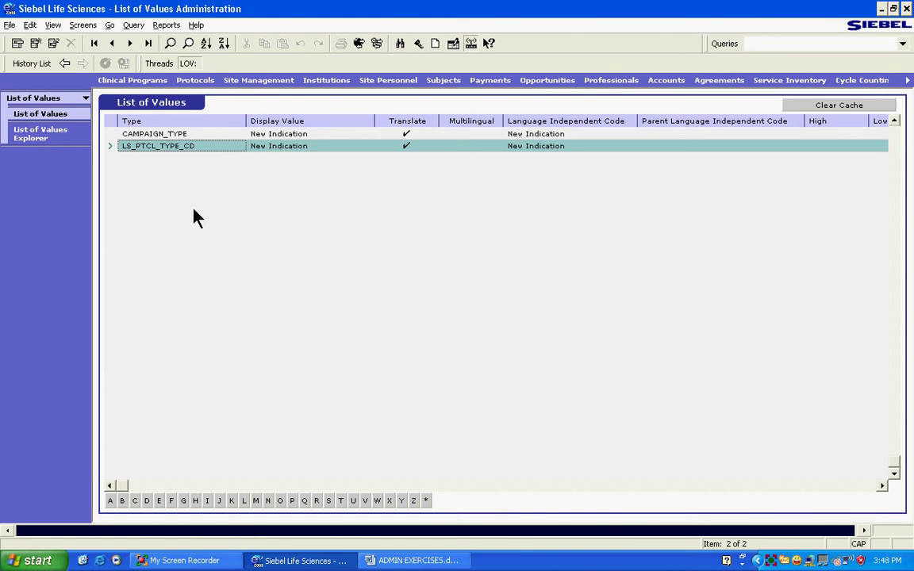
Recheck the protocol Type choices in My Protocols, keep New Indication, and return
click(210, 148)
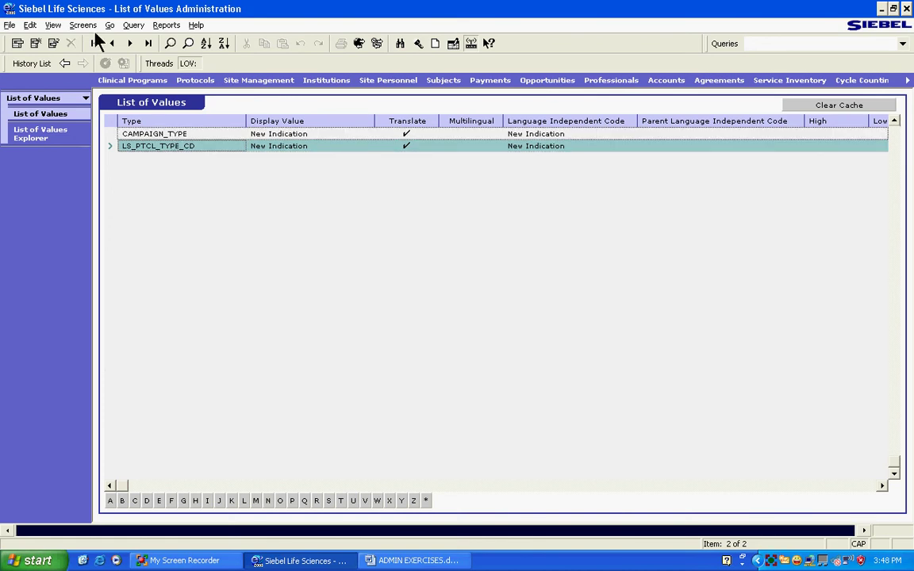
click(64, 64)
click(607, 500)
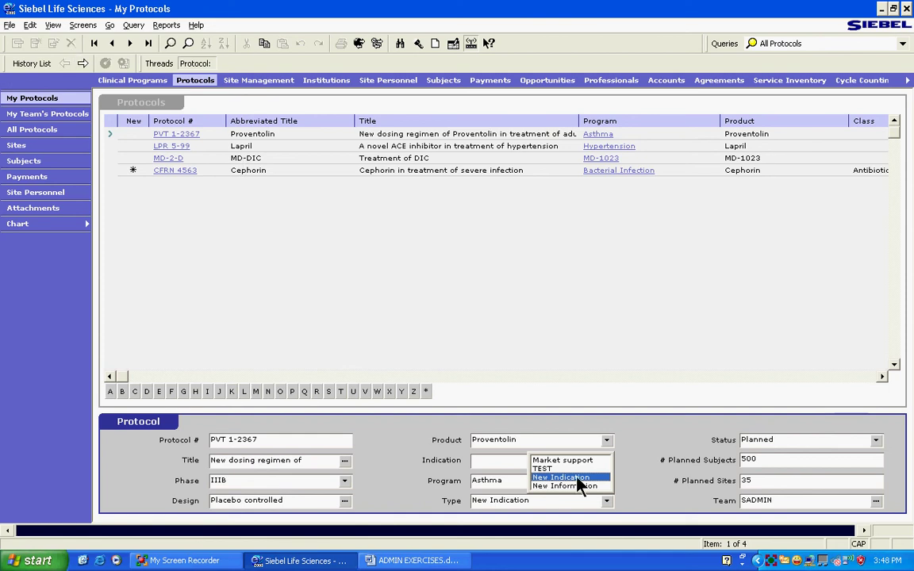
click(576, 478)
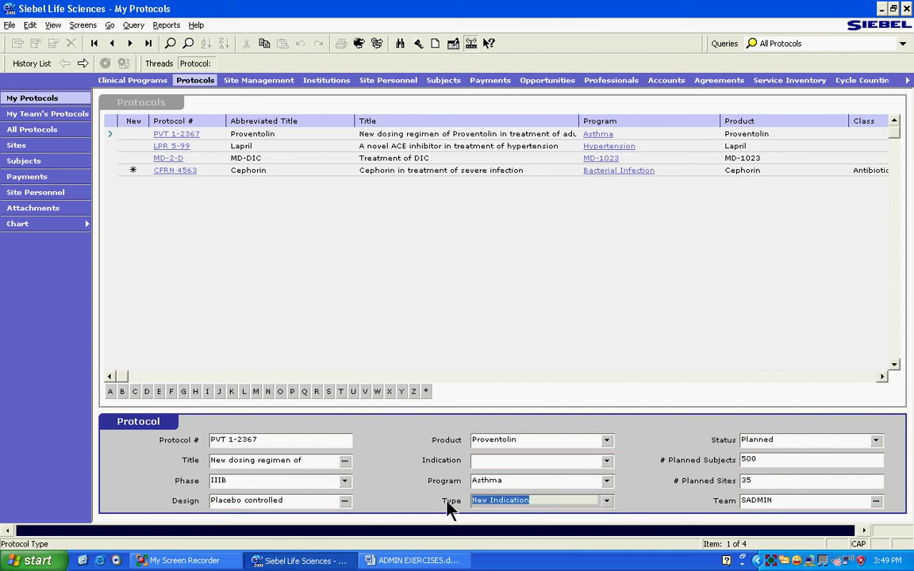
click(81, 64)
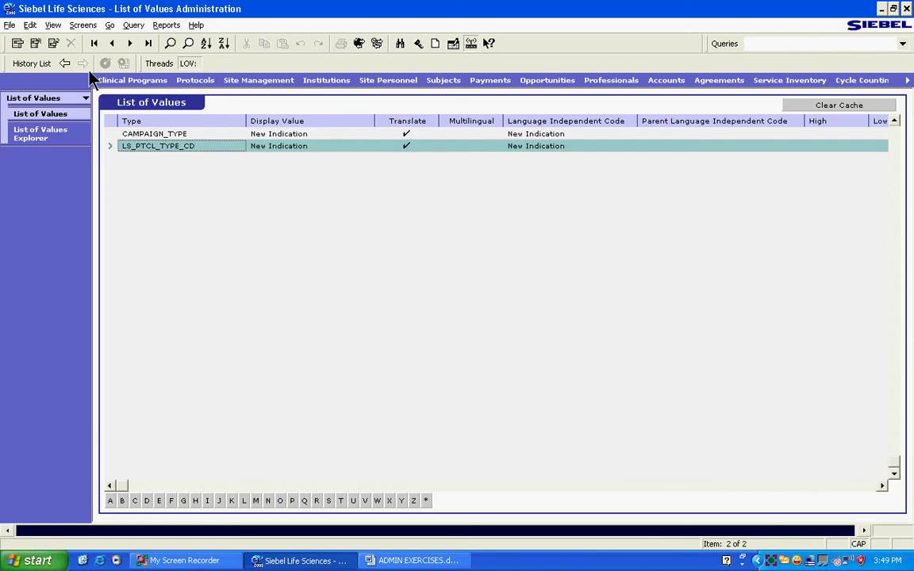
Query Display Value 'New Indication' and pick the LS_PTCL_TYPE_CD type value
click(171, 43)
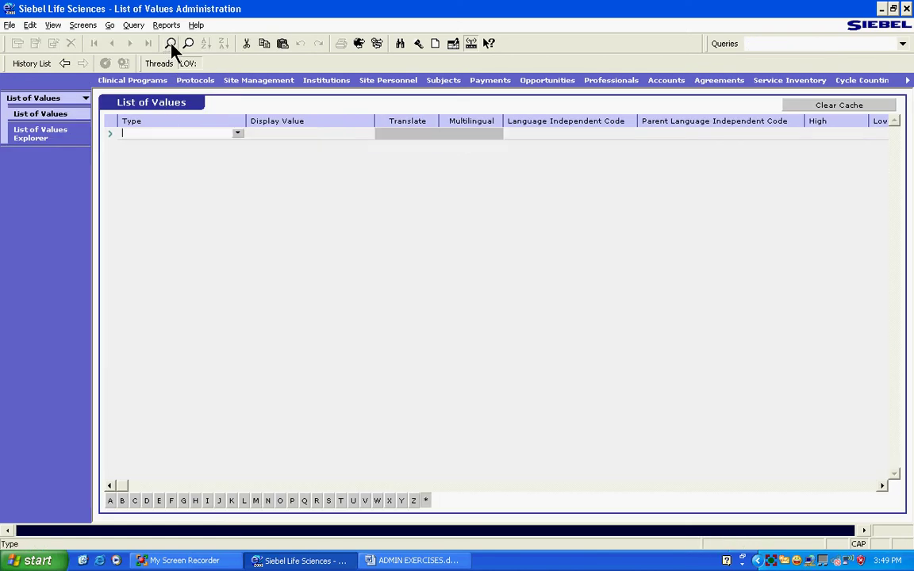
click(284, 133)
text(New Indication)
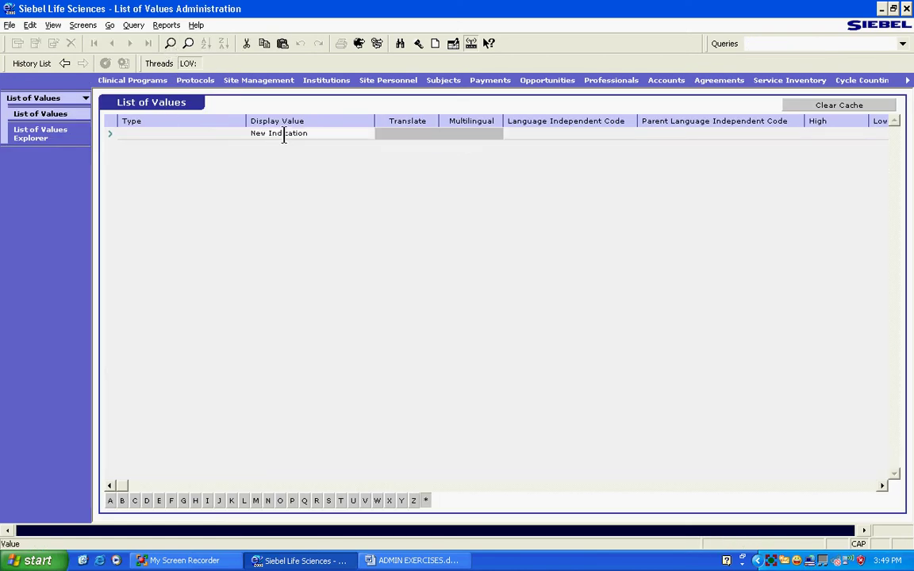
key(Return)
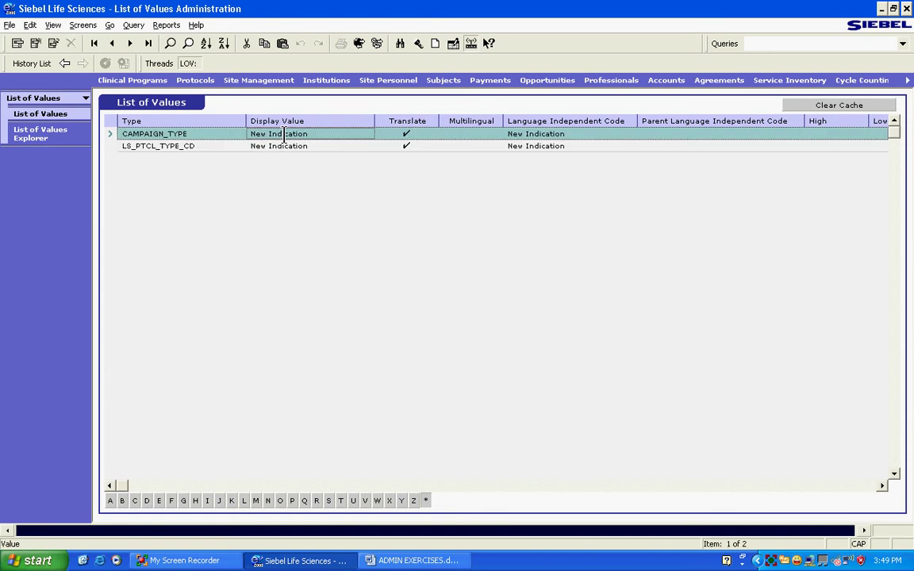
click(284, 133)
click(190, 146)
key(ctrl+c)
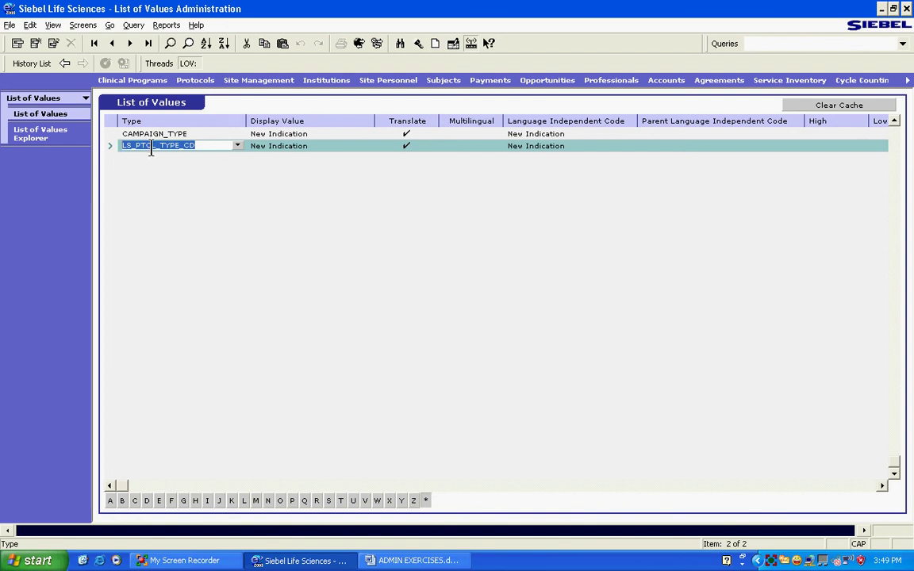
Re-query on Type LS_PTCL_TYPE_CD to list Market support, TEST, New Indication, New Information
click(169, 43)
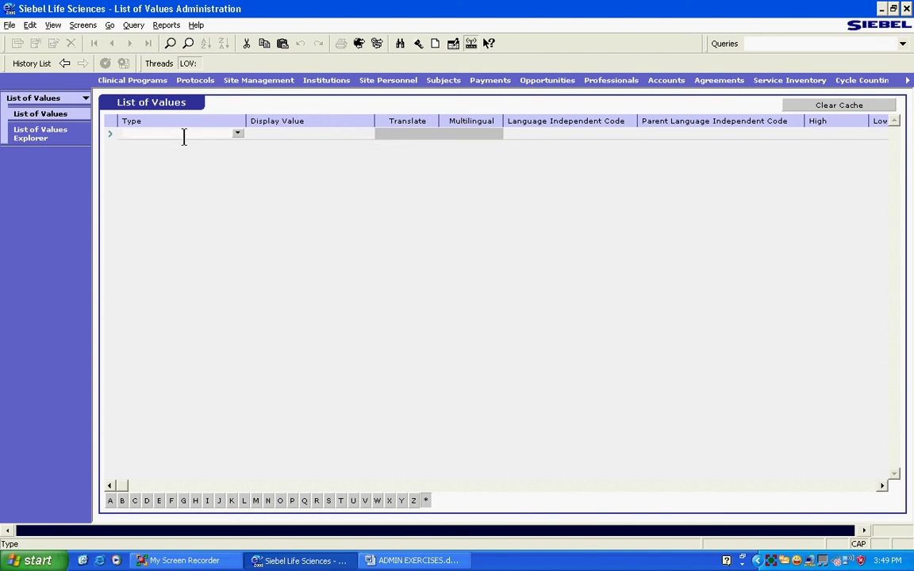
key(ctrl+v)
key(Return)
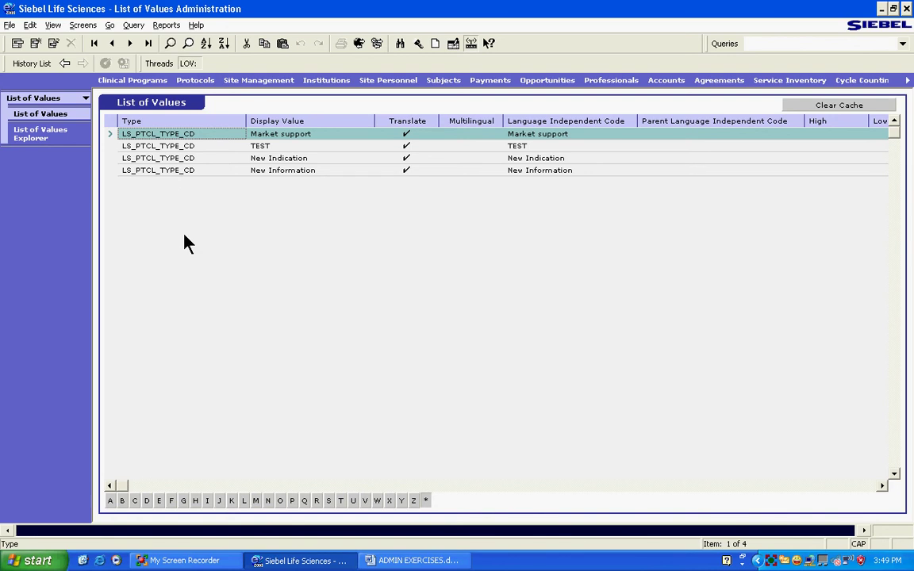
Insert a new LS_PTCL_TYPE_CD record with New Record, leaving its Display Value empty
right_click(111, 134)
click(119, 143)
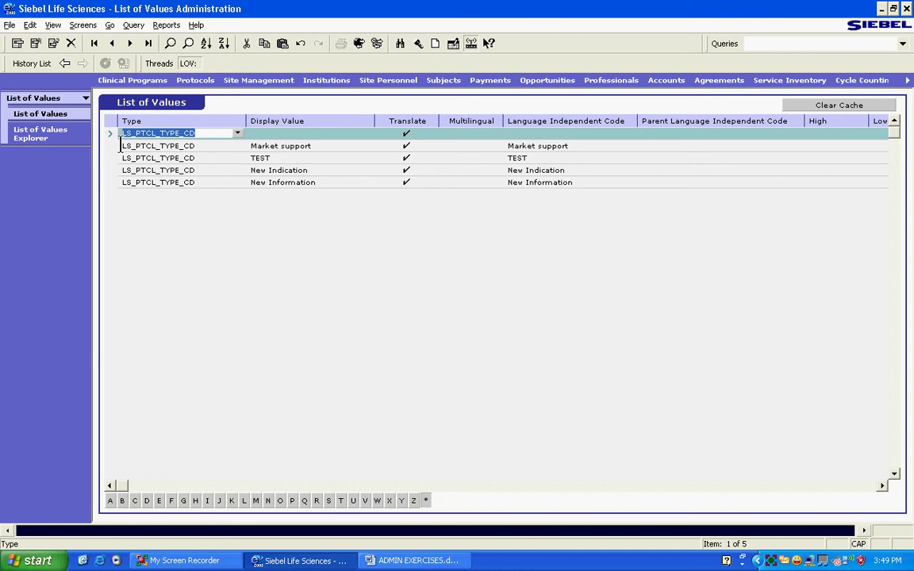
click(256, 131)
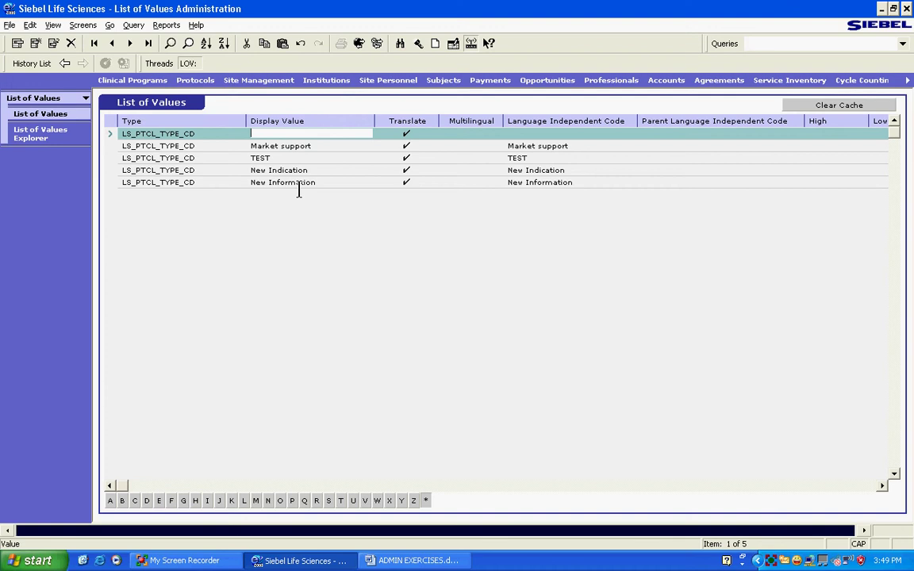
click(177, 133)
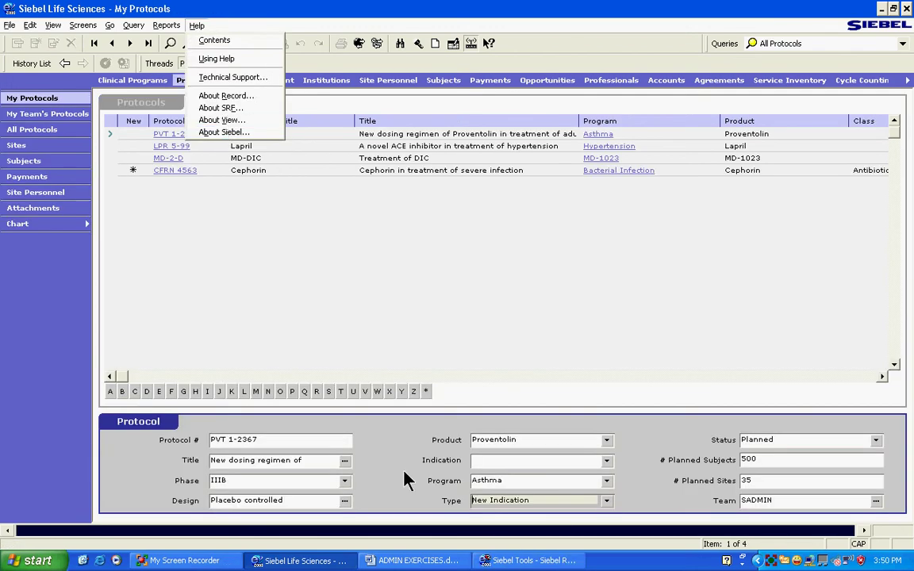
Use Help > About View to show the Clinical Protocol List View and its applet names
click(64, 389)
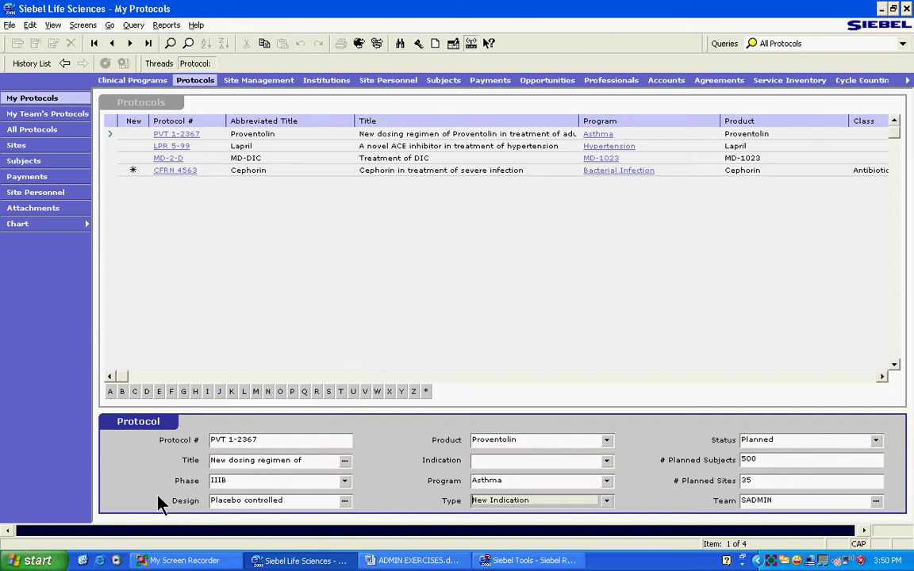
click(195, 24)
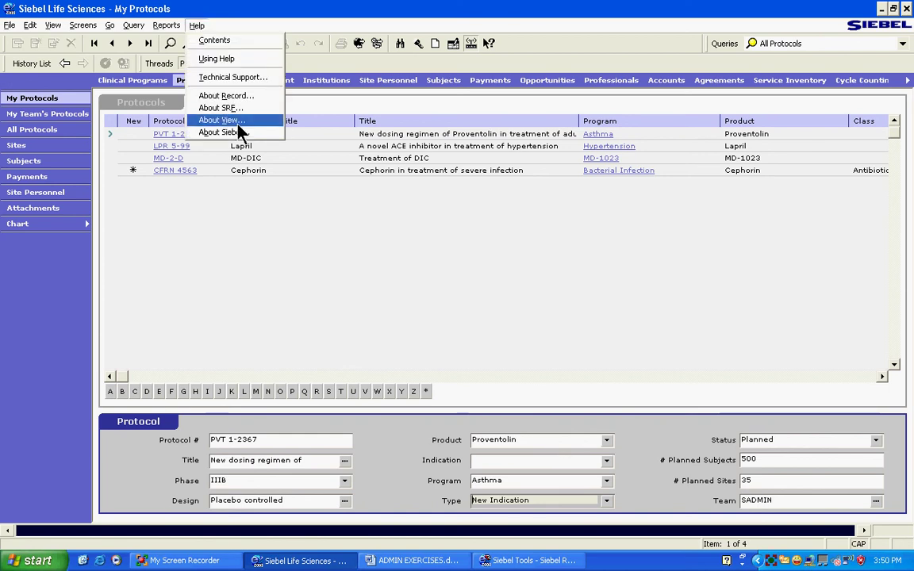
click(216, 118)
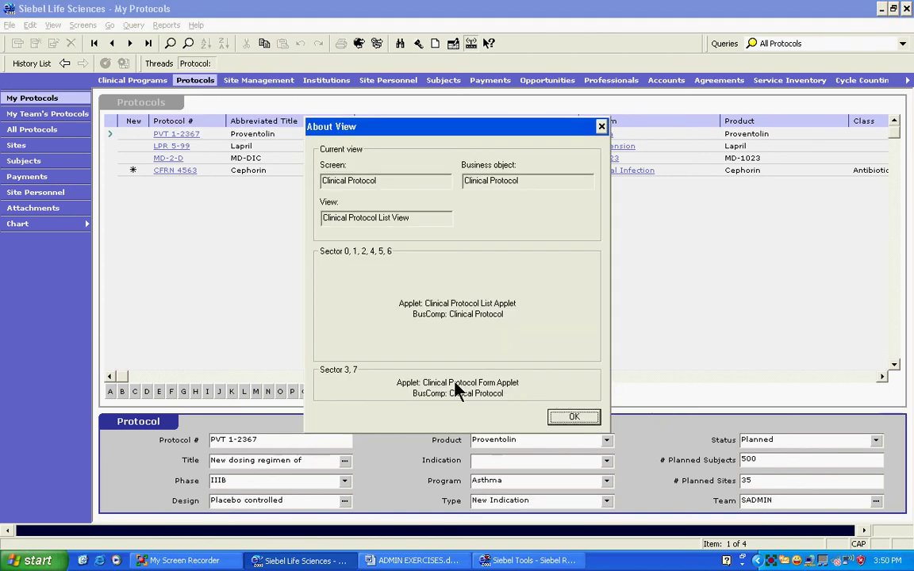
In Siebel Tools, query the Applets list for names matching 'Clinical Proto*'
click(528, 560)
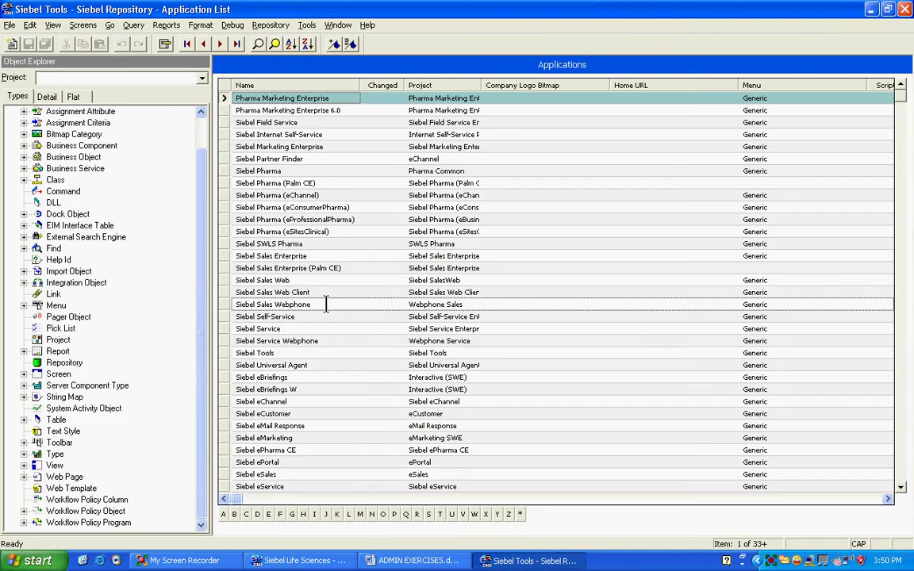
scroll(68, 196, up, 1)
click(54, 123)
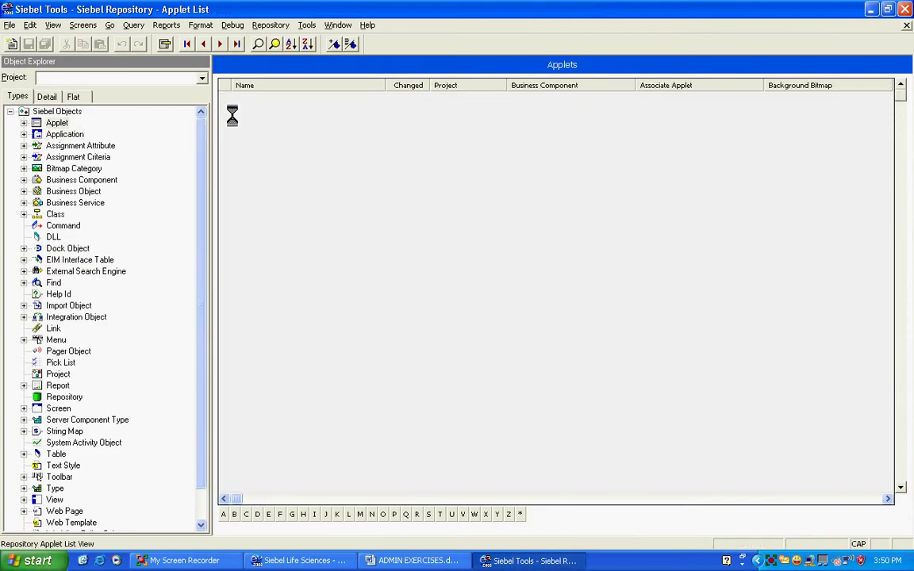
click(258, 44)
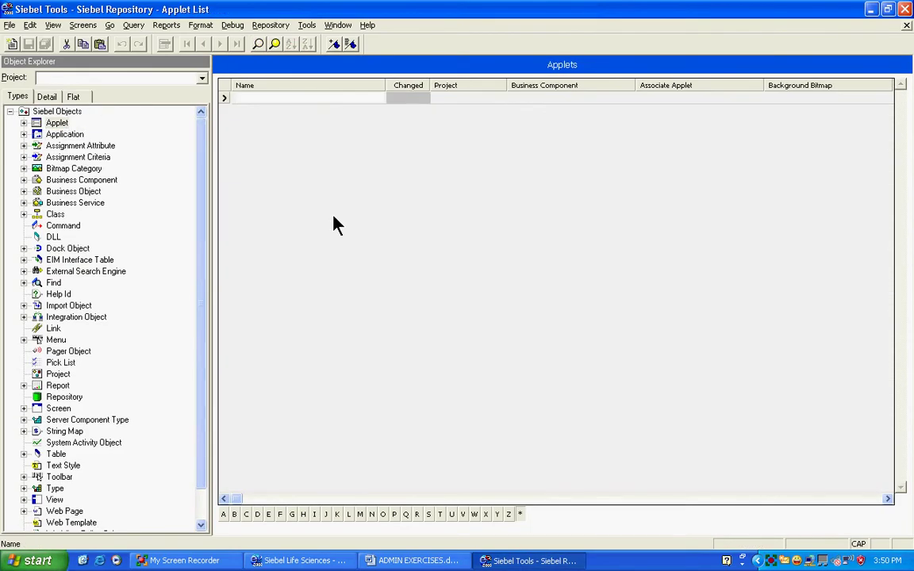
text(cLINICAL pROTO*)
key(Return)
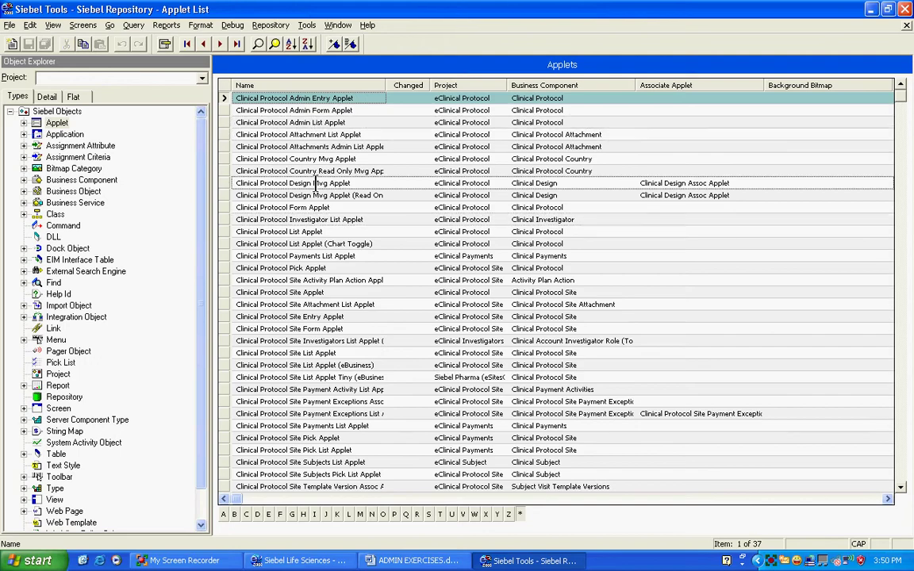
Copy the name Clinical Protocol Form Applet and re-query the Applets list on it
click(224, 208)
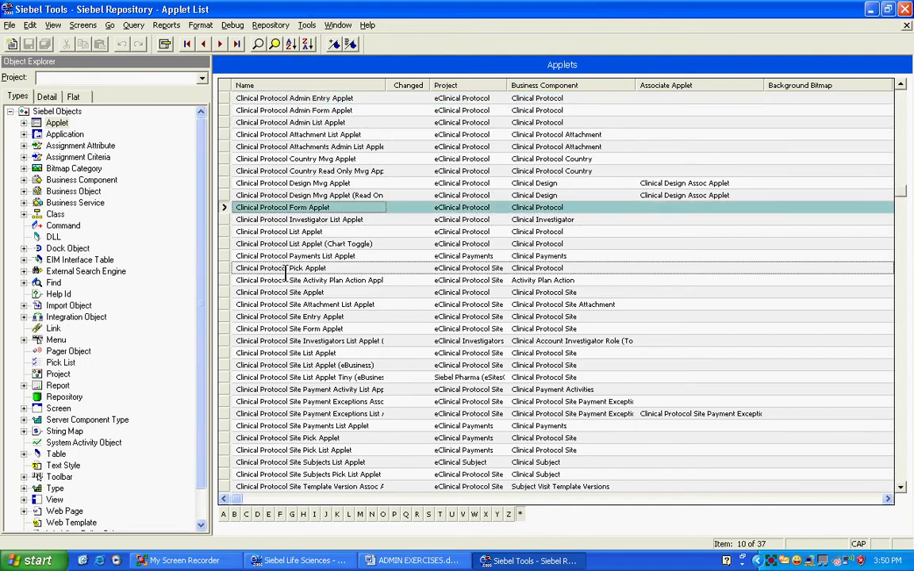
click(331, 208)
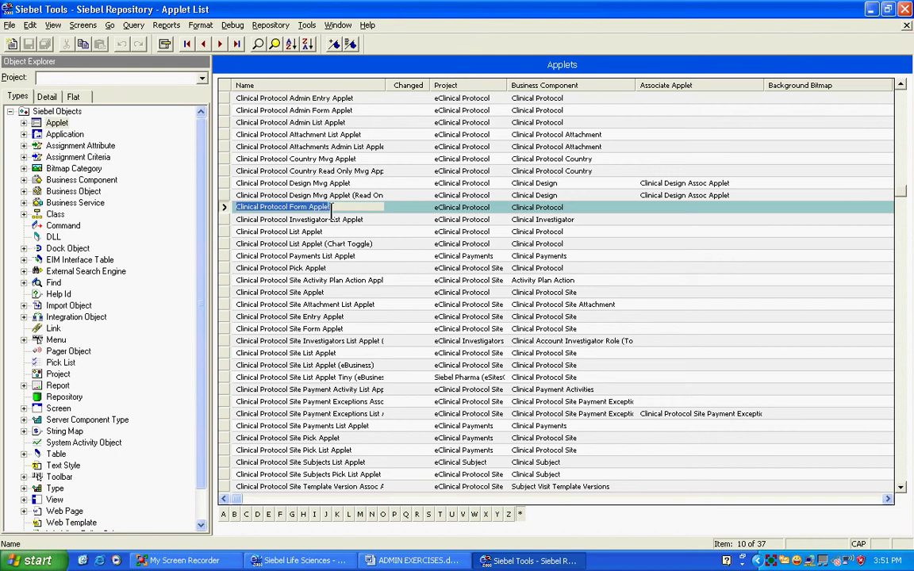
key(ctrl+c)
click(258, 44)
key(ctrl+v)
key(Return)
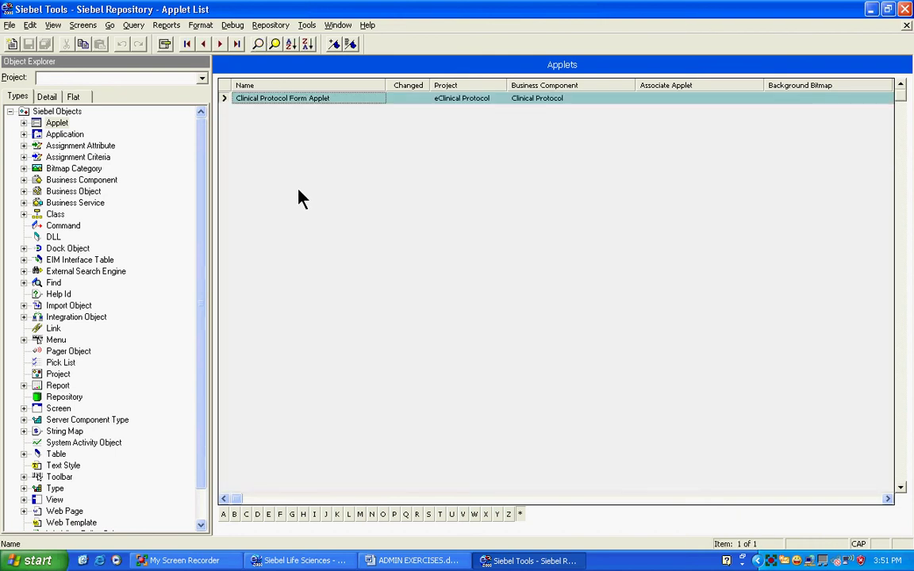
Show the form applet's controls and locate the Type field in its Edit Layout view
click(24, 123)
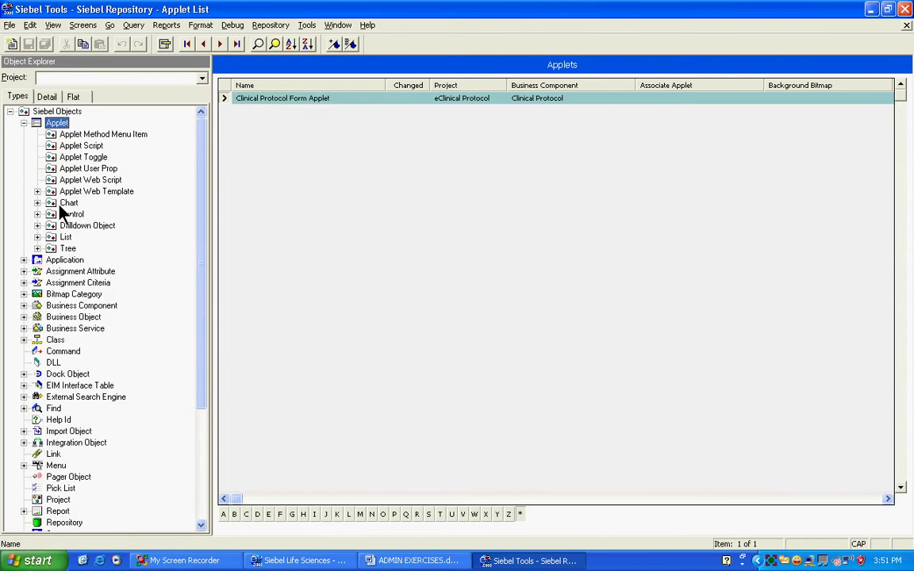
click(71, 214)
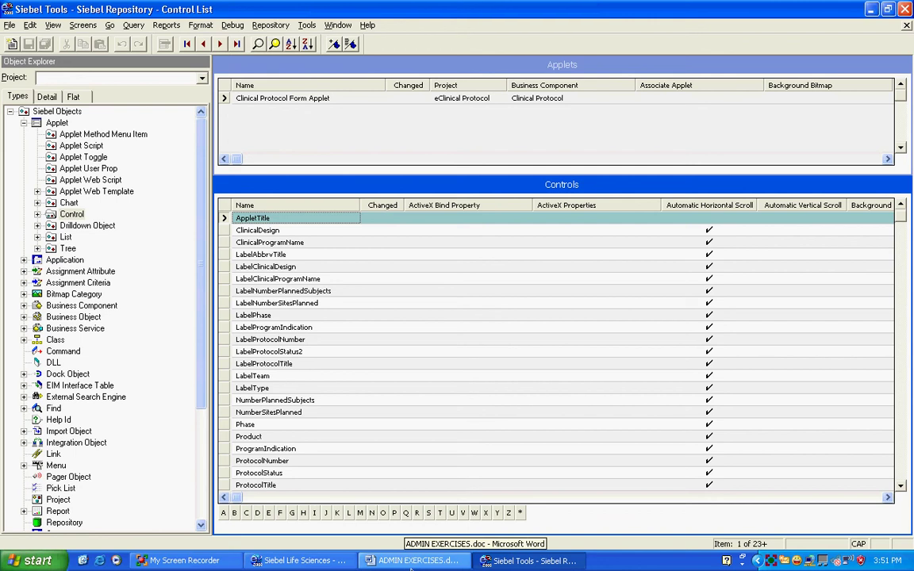
right_click(224, 97)
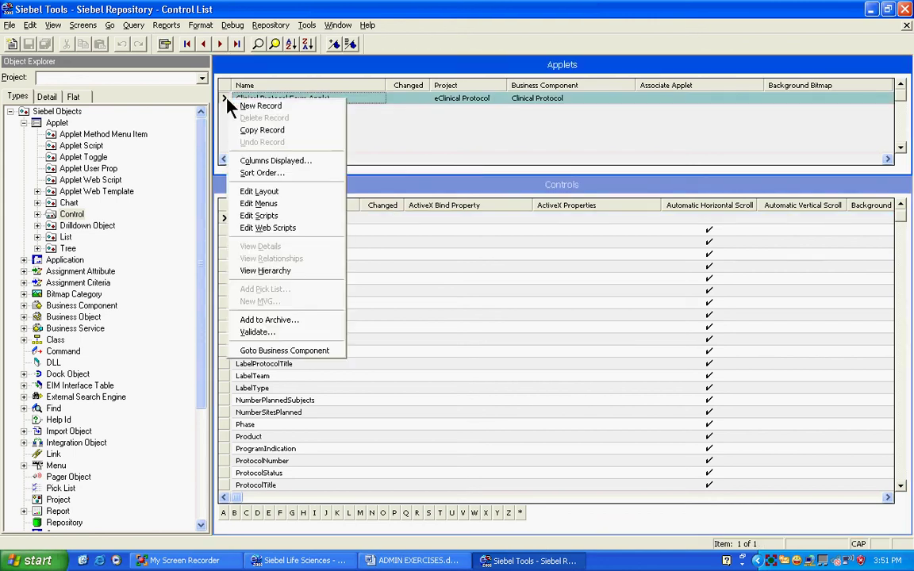
click(258, 191)
click(514, 328)
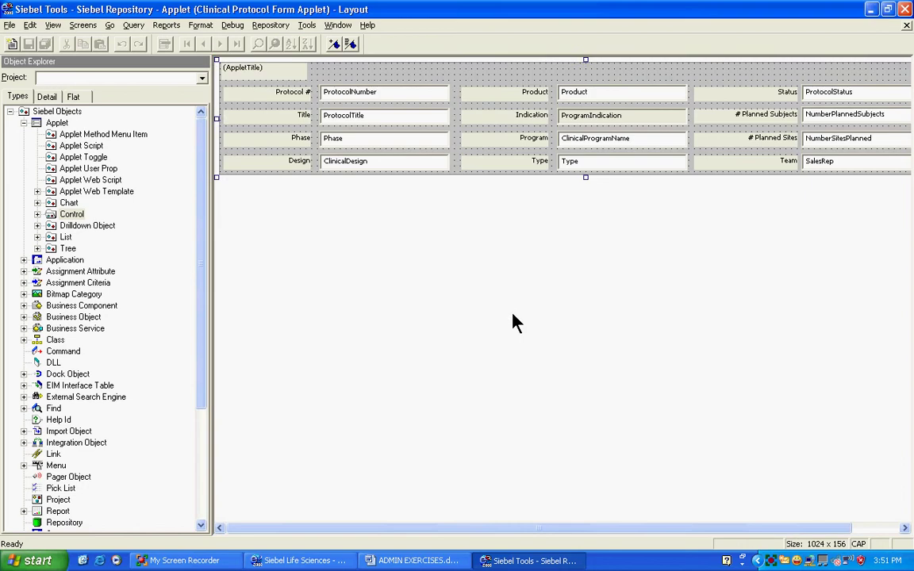
click(580, 165)
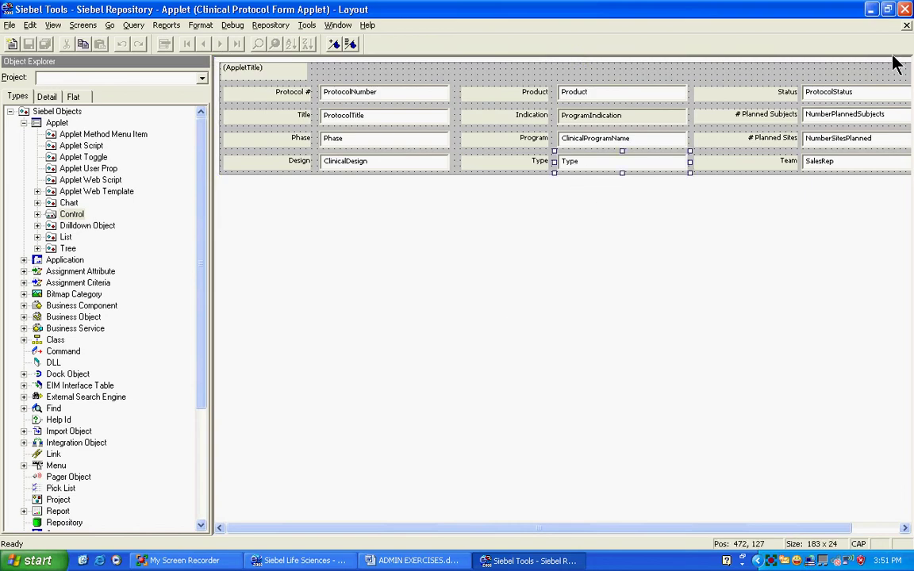
click(906, 25)
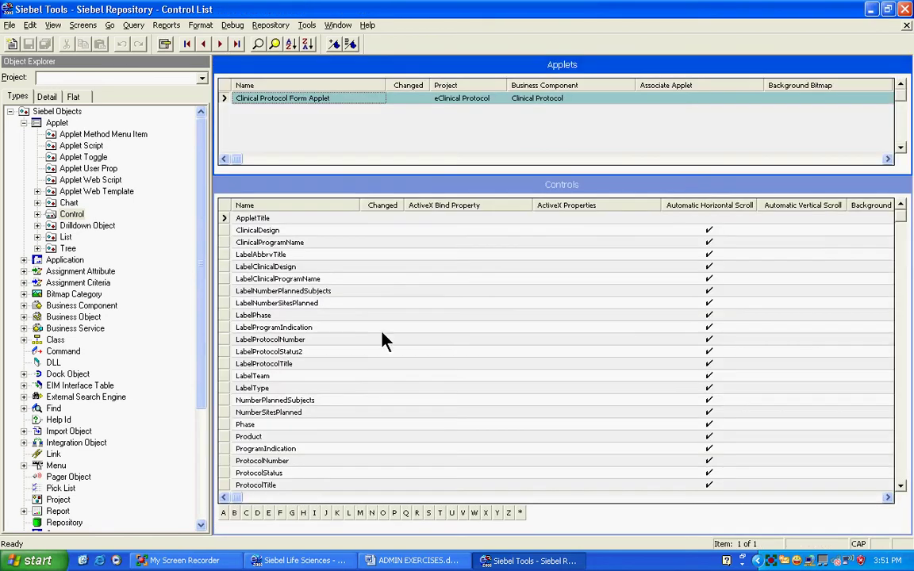
Filter the controls to names starting with T and scroll right through their properties
click(441, 514)
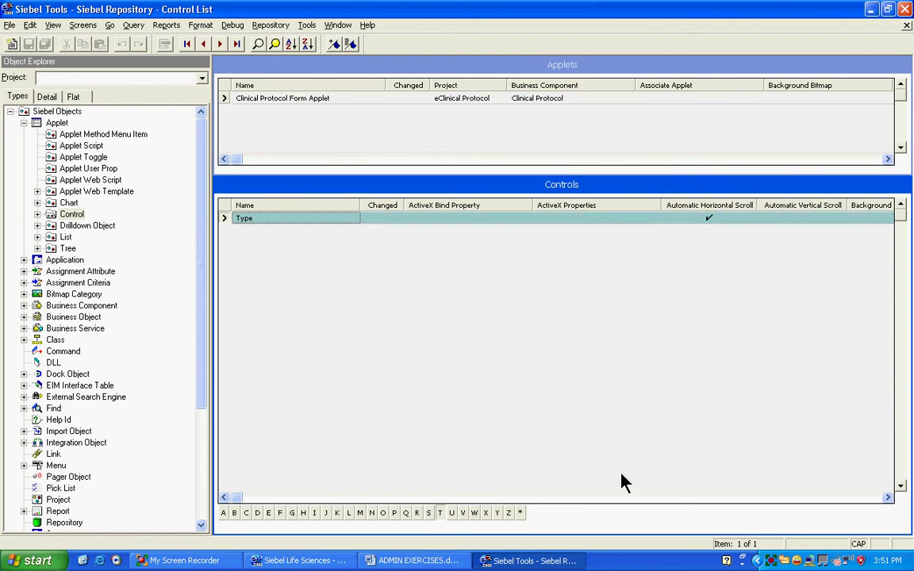
click(860, 499)
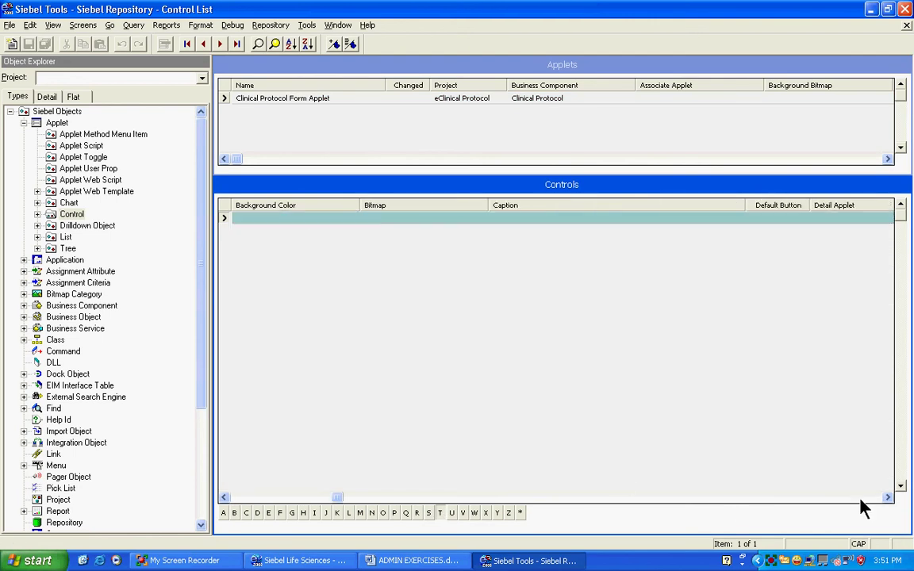
click(860, 498)
click(861, 498)
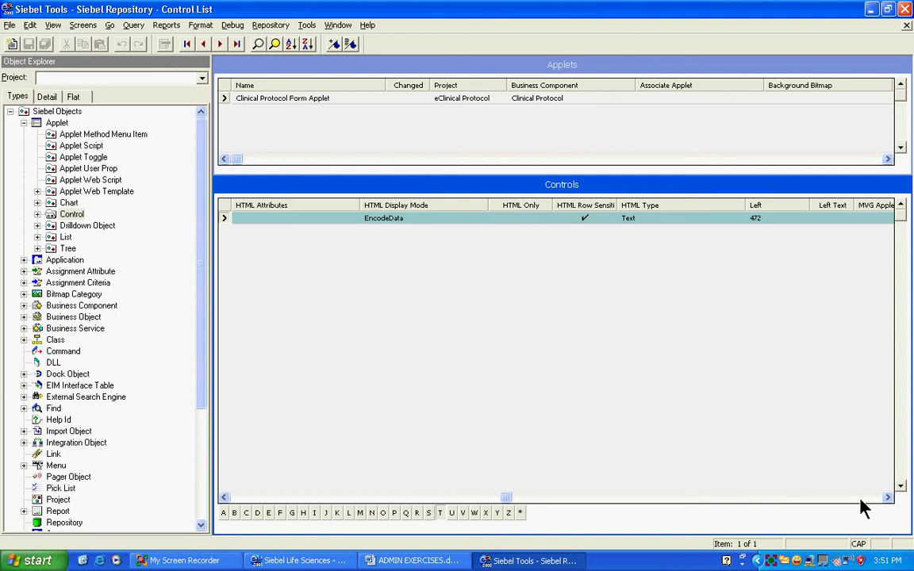
click(860, 498)
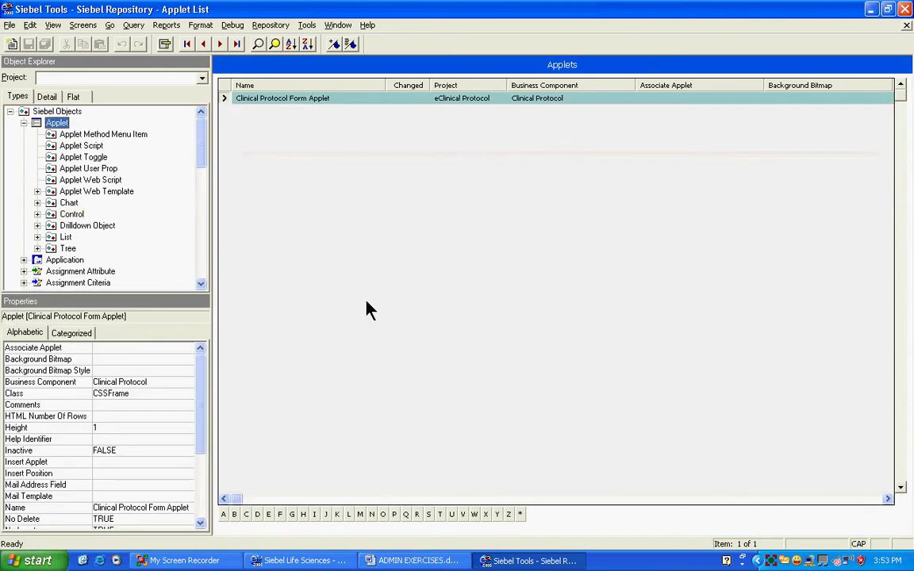
Review the form applet's name and its Clinical Protocol business component in the list
click(286, 98)
click(556, 98)
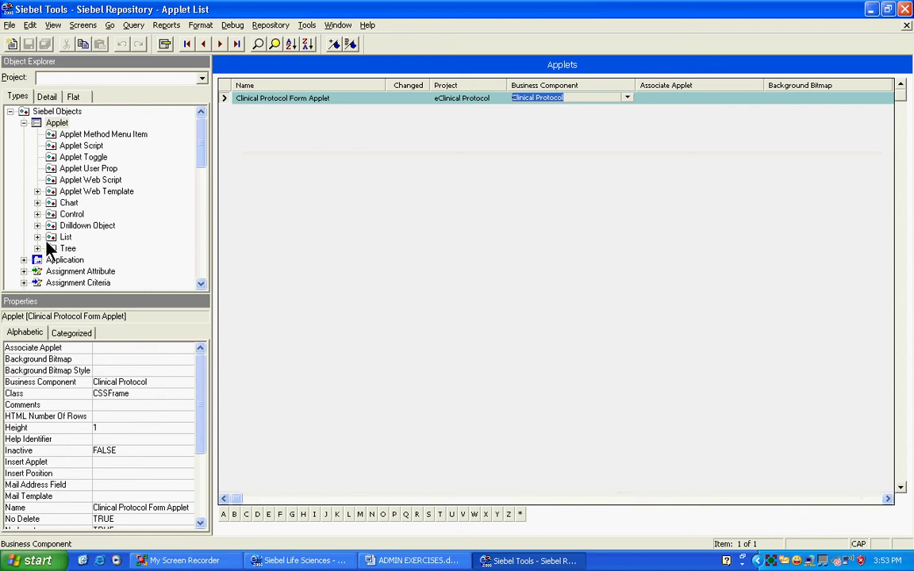
click(269, 98)
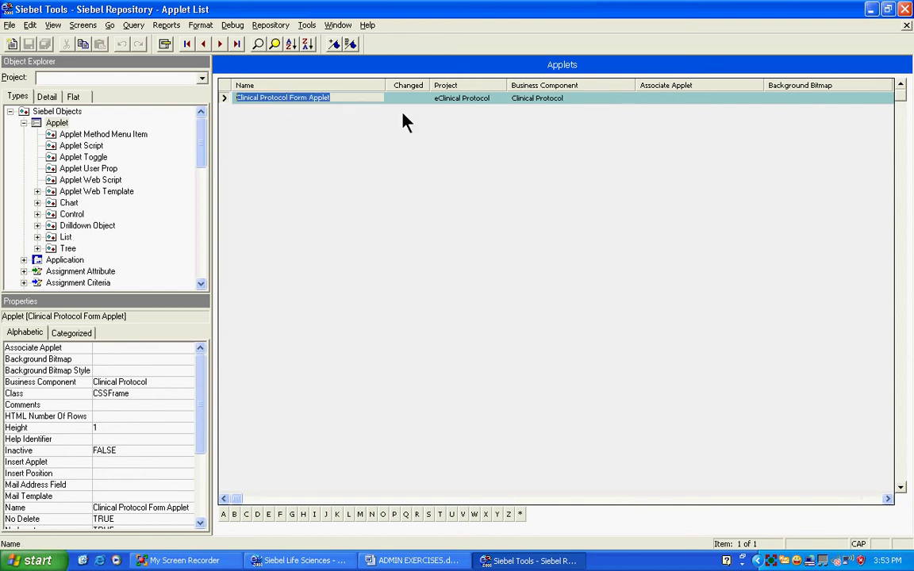
click(547, 97)
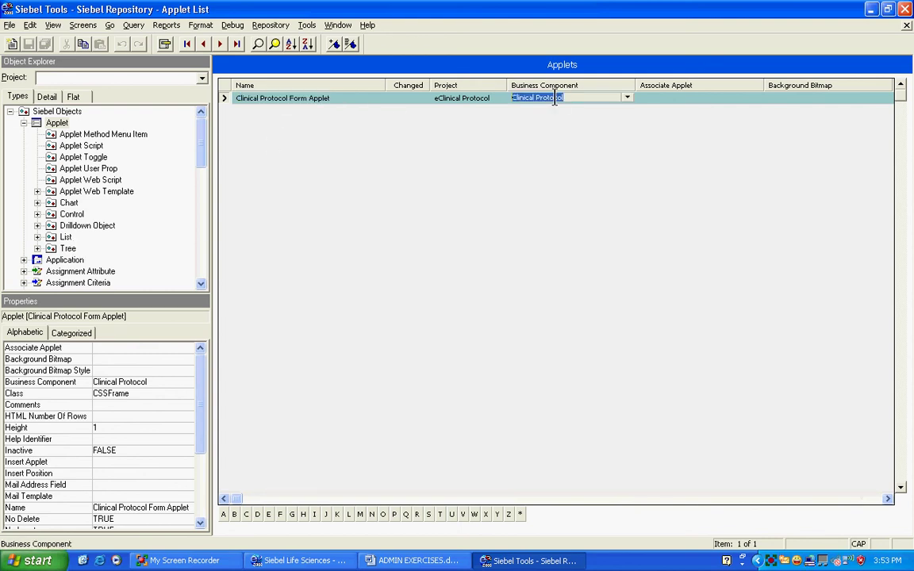
Confirm the Type control's Field is Protocol Type, then return to the Applets list
click(70, 215)
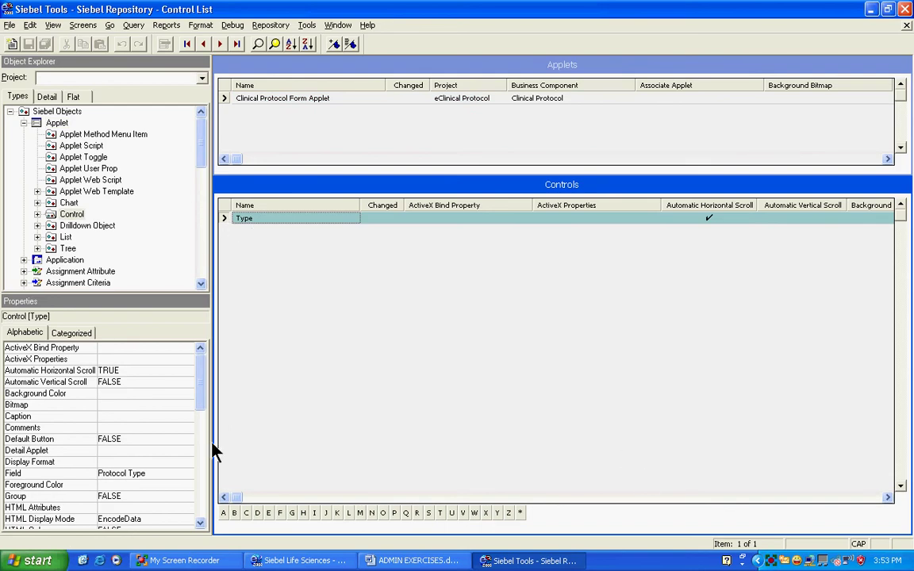
click(29, 473)
click(163, 474)
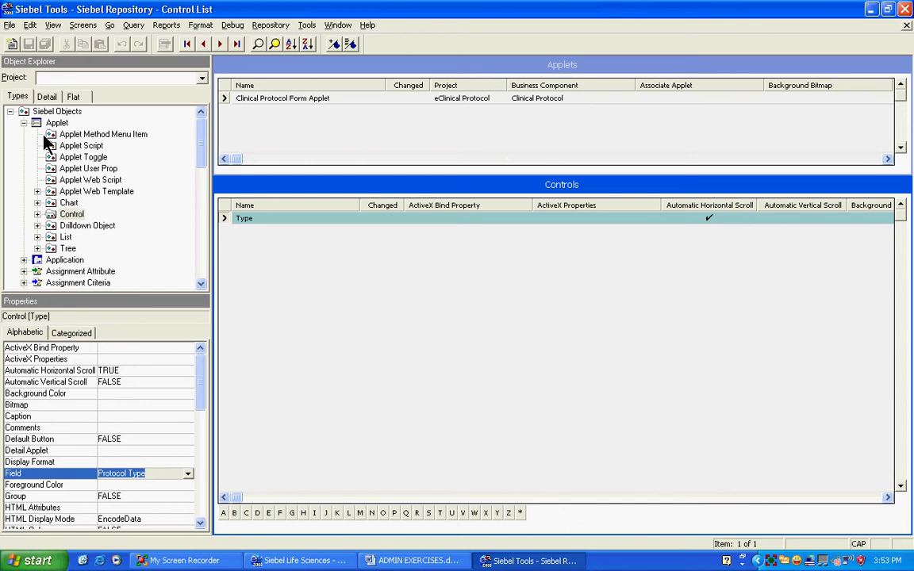
click(23, 123)
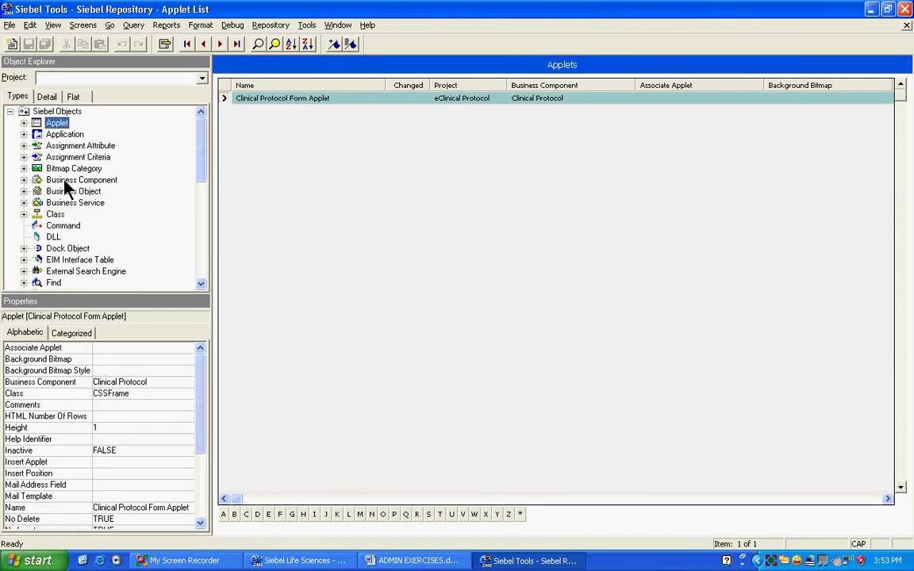
Query business components for 'Clinical Pro*' and select Clinical Protocol
click(70, 180)
click(258, 43)
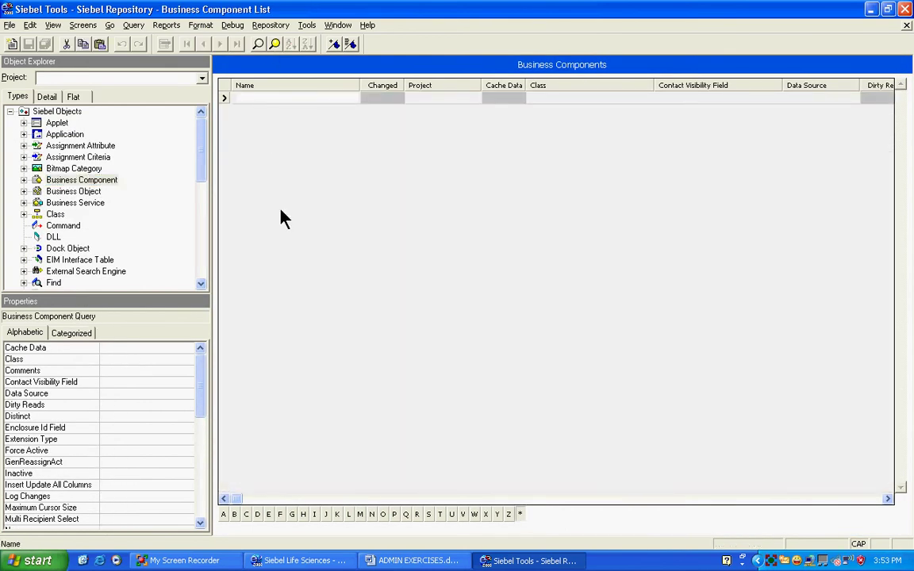
text(cLINICAL prO*)
key(Return)
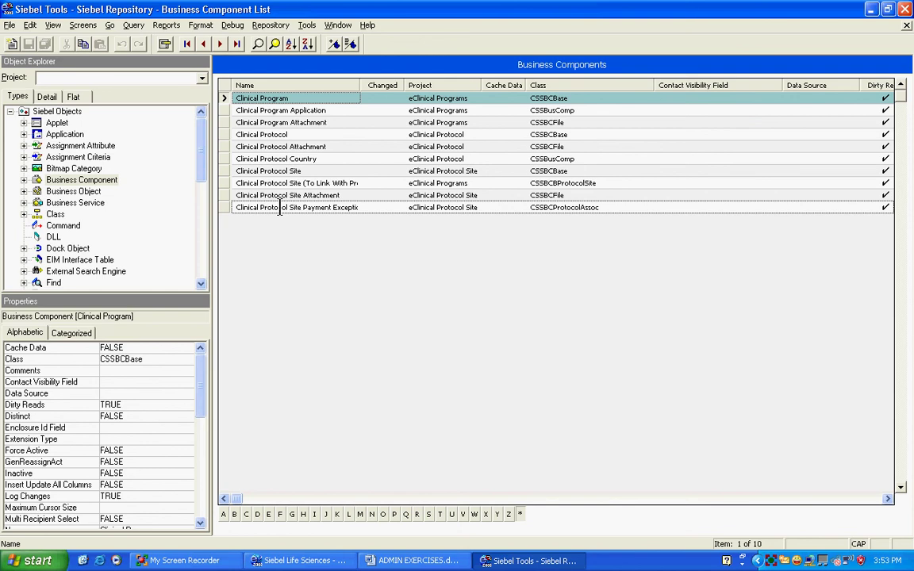
click(228, 135)
Open its P fields and read Protocol Type's PickList: Clinical Protocol Type Picklist
click(24, 180)
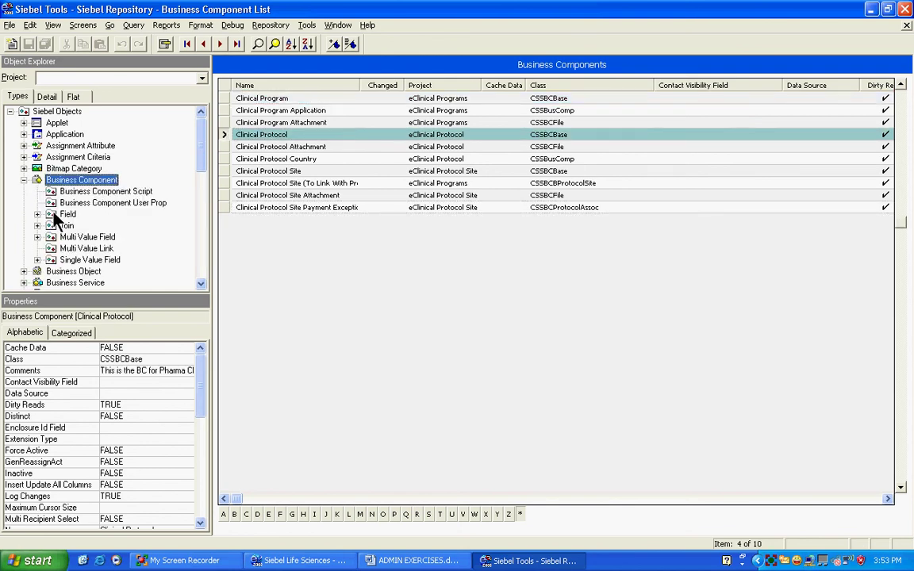
click(60, 215)
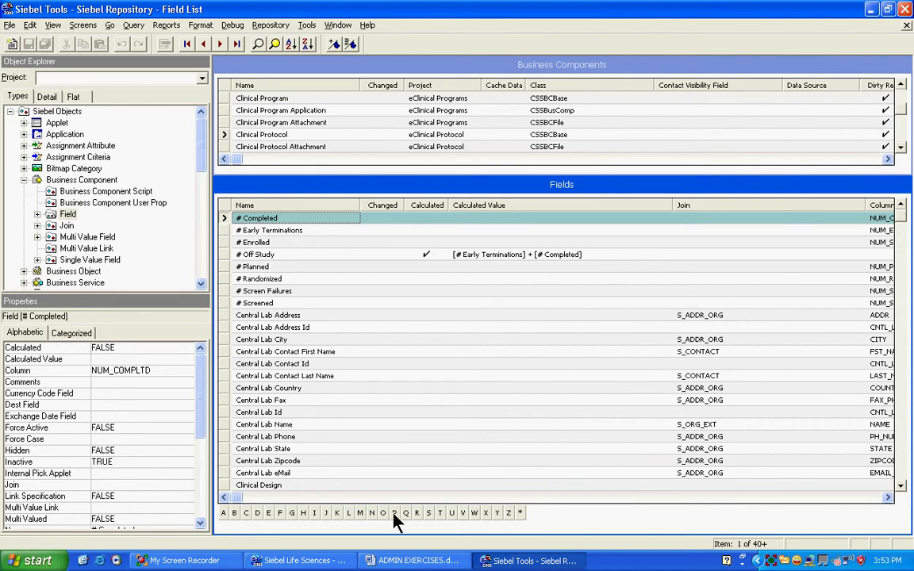
click(394, 513)
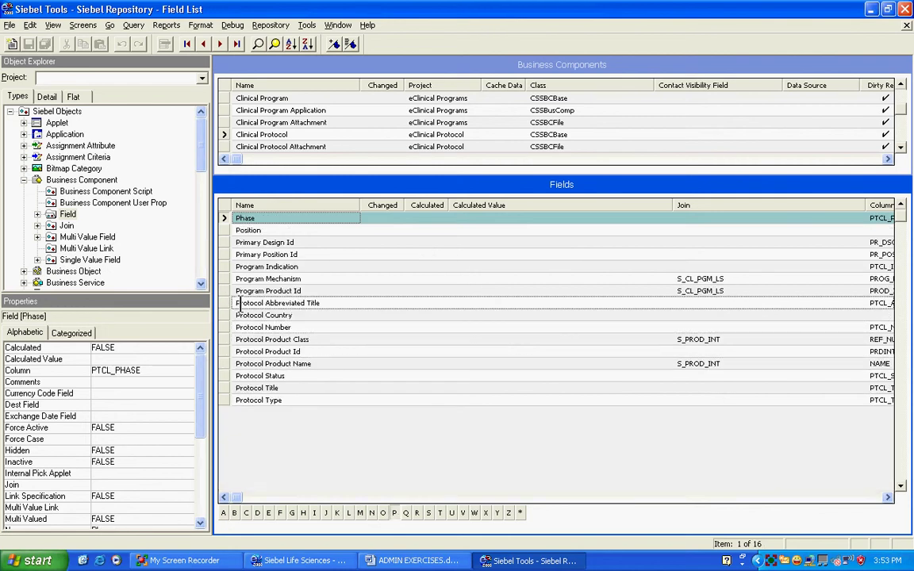
click(224, 400)
drag(200, 392, 202, 451)
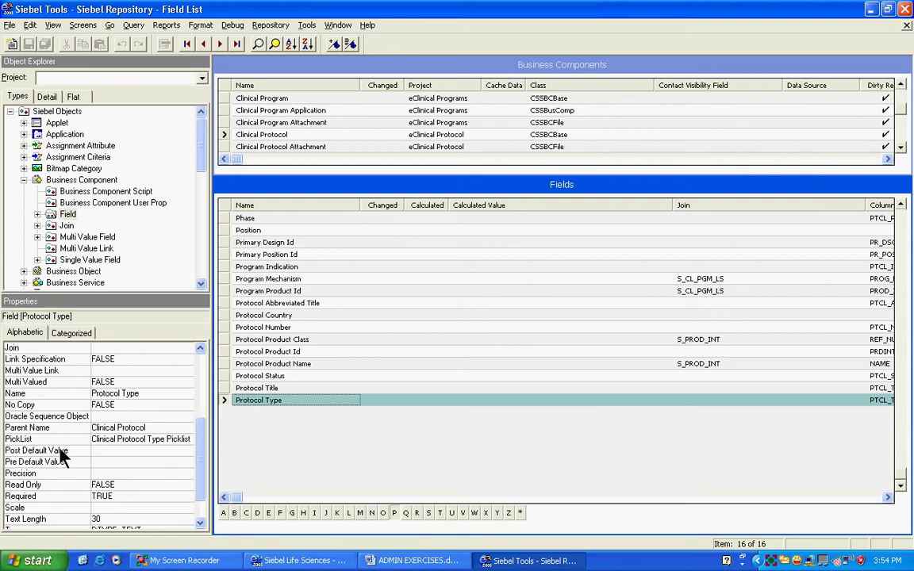
click(31, 438)
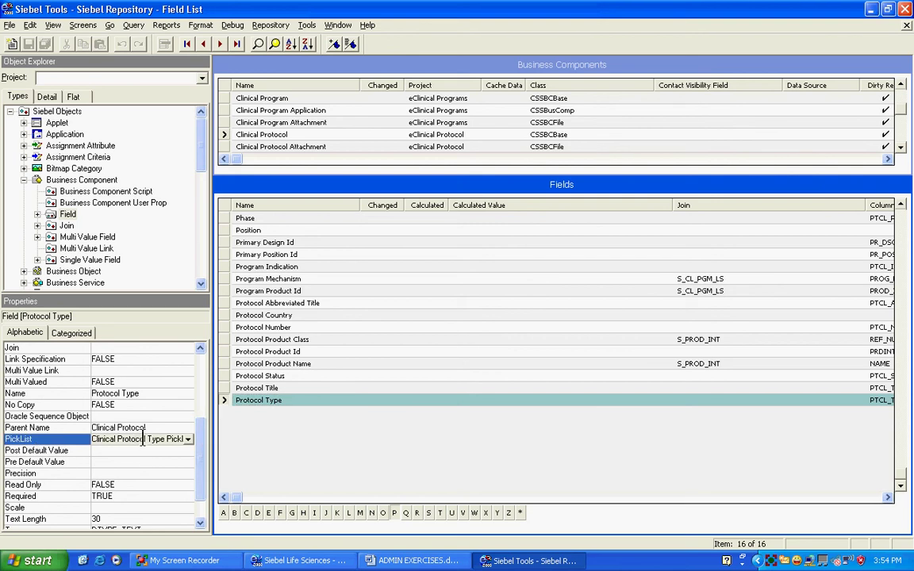
drag(92, 439, 188, 439)
key(ctrl+c)
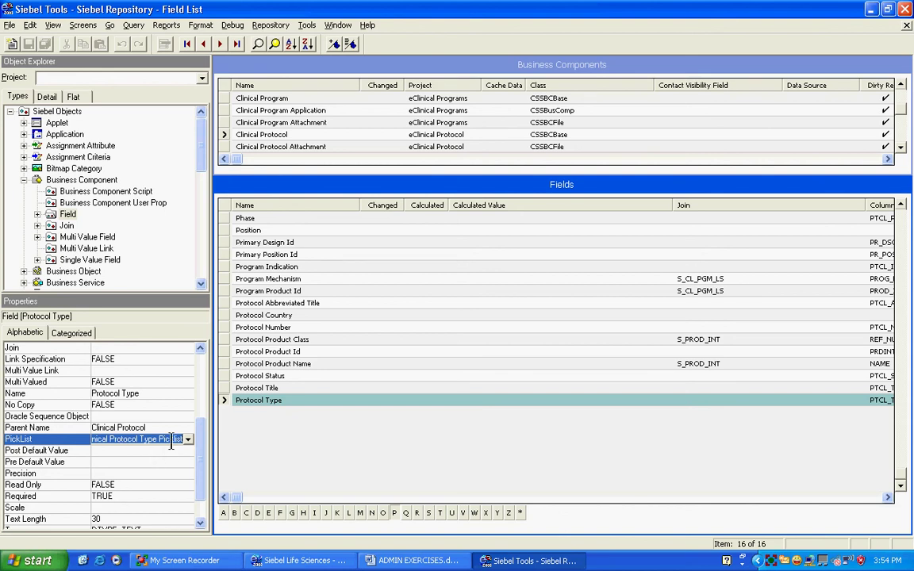
drag(182, 439, 170, 441)
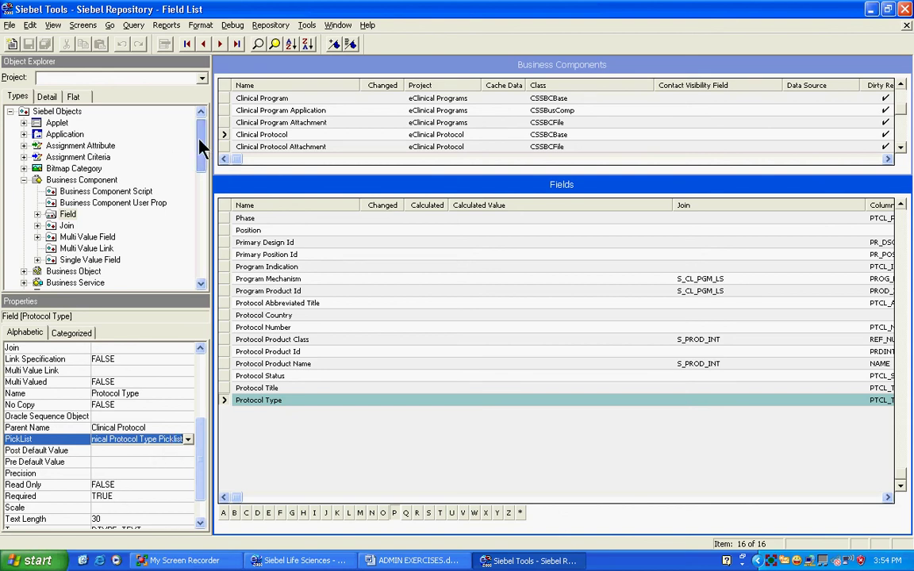
drag(201, 147, 200, 218)
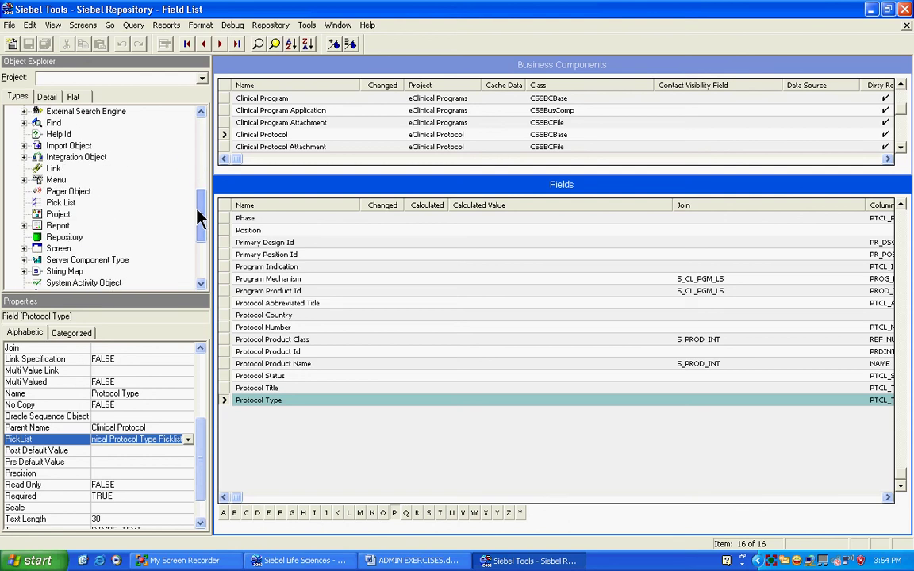
Query Pick Lists for Clinical Protocol Type Picklist, note Type Value LS_PTCL_TYPE_CD, then return to Life Sciences
click(59, 202)
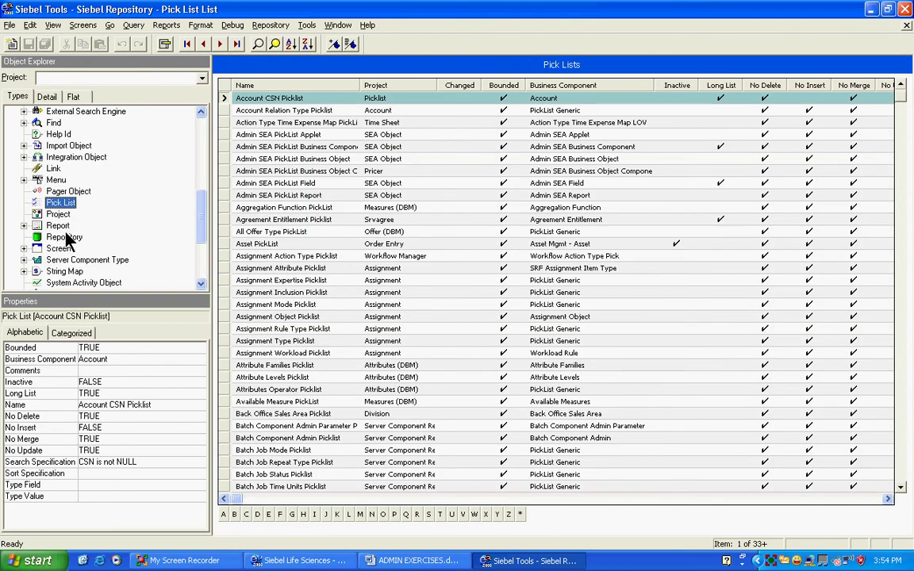
click(258, 43)
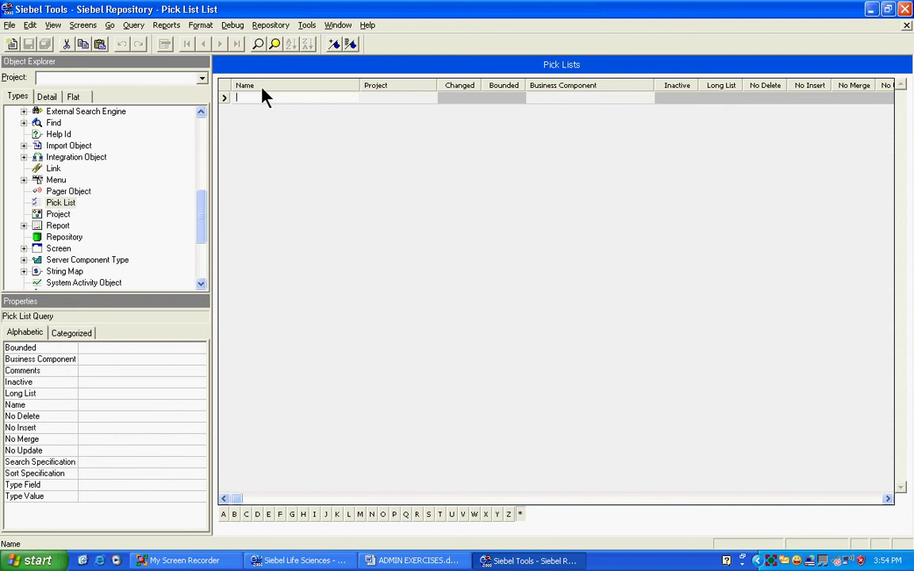
key(ctrl+v)
click(275, 44)
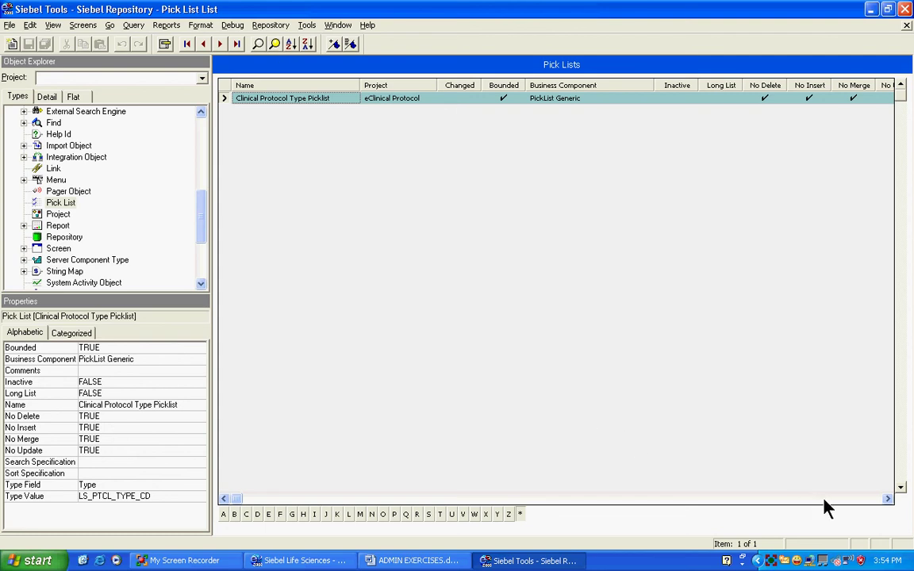
click(127, 496)
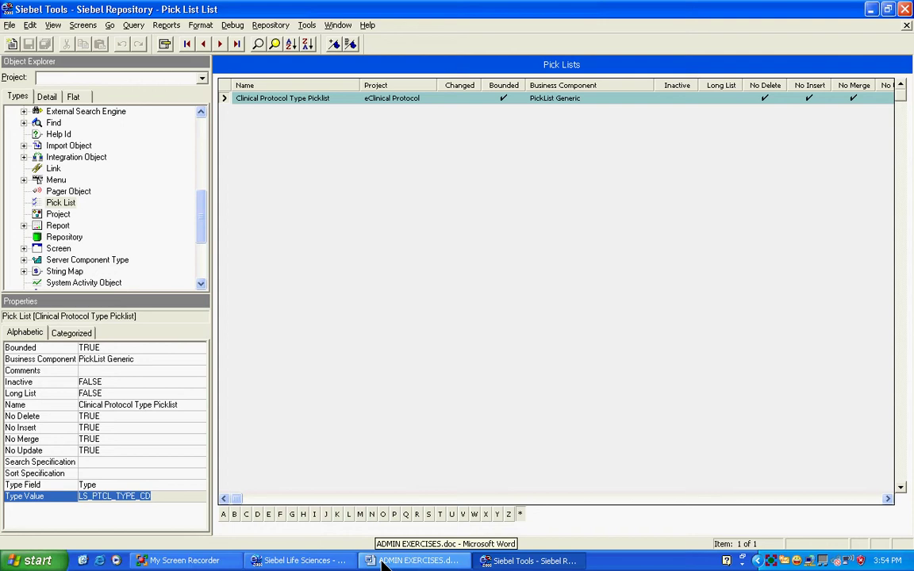
click(290, 561)
Close About View and return to List of Values Administration, selecting the TEST row's type code
click(563, 418)
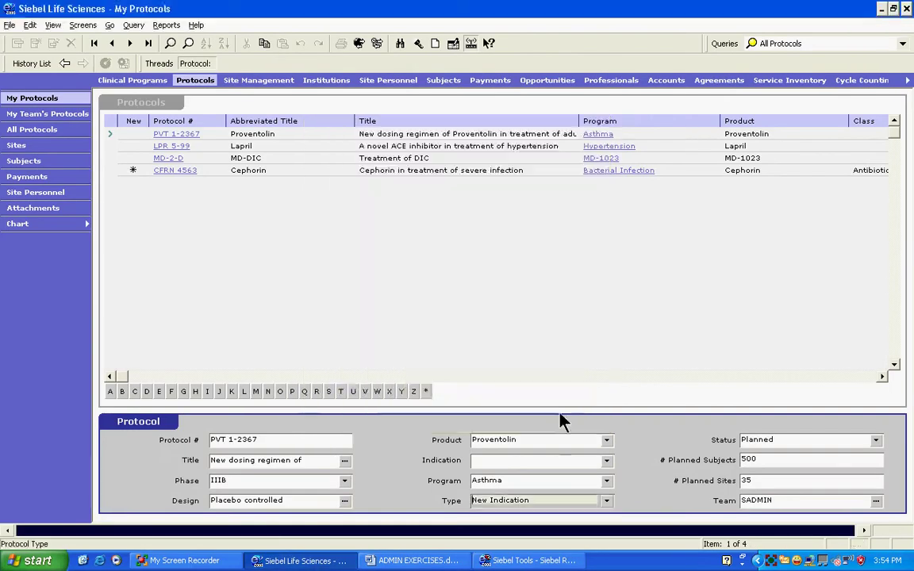
click(34, 66)
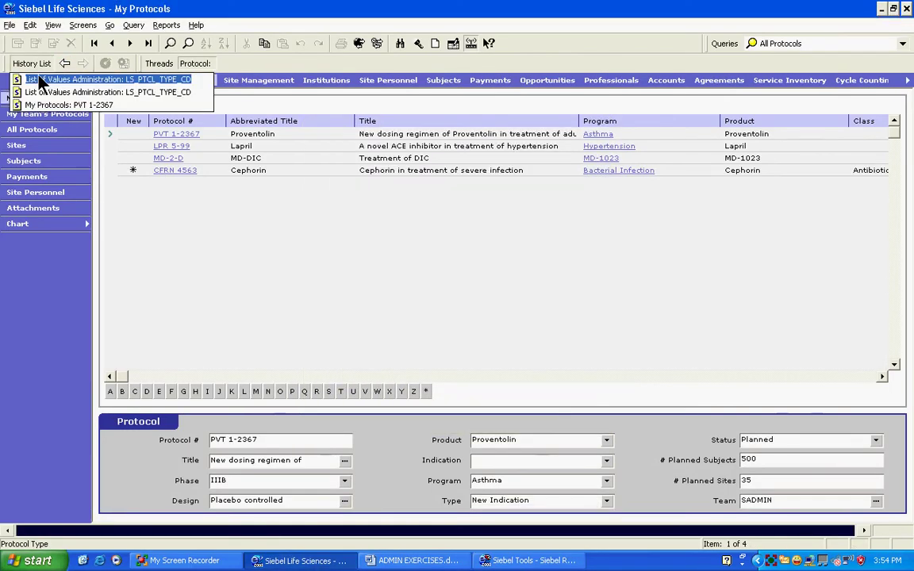
click(76, 88)
click(198, 146)
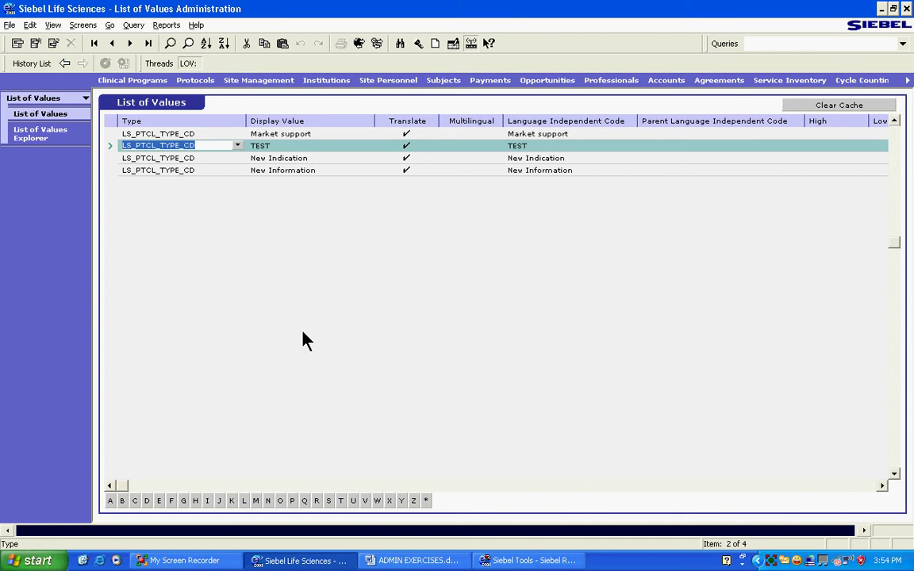
Compare the TEST row's type with the picklist's LS_PTCL_TYPE_CD Type Value in Siebel Tools
click(540, 562)
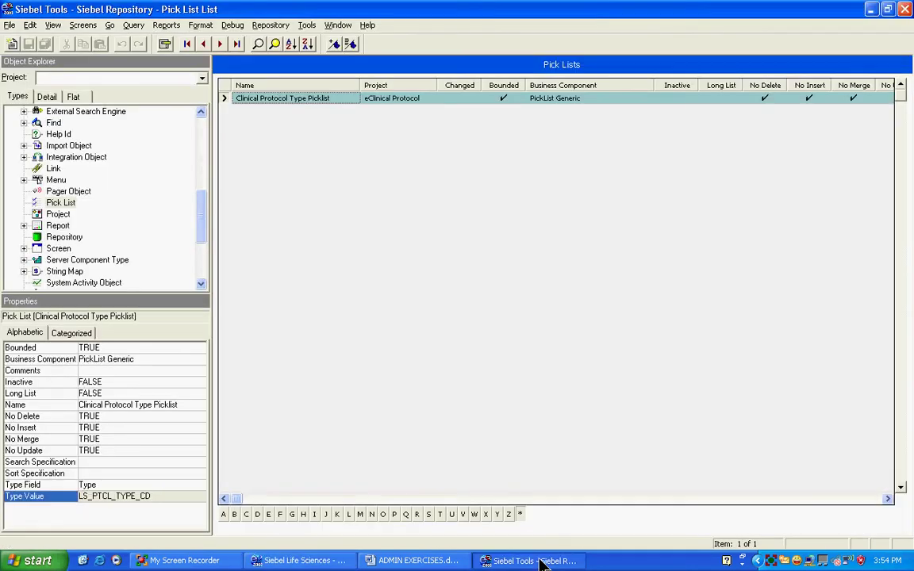
click(320, 559)
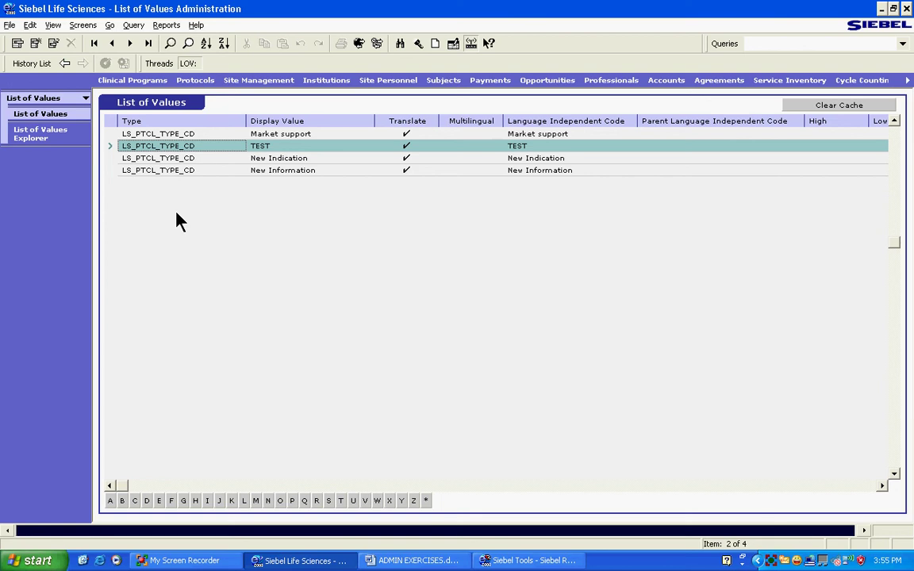
click(512, 561)
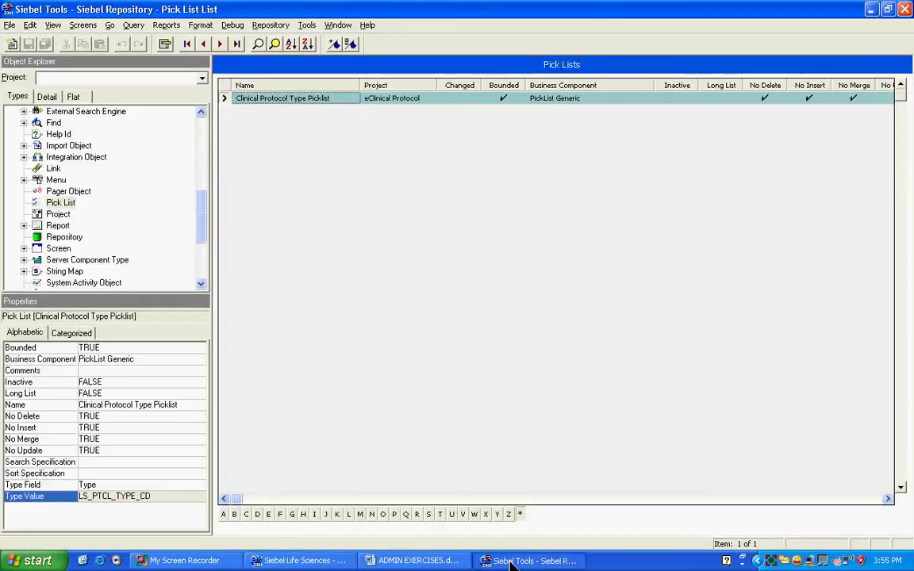
click(300, 561)
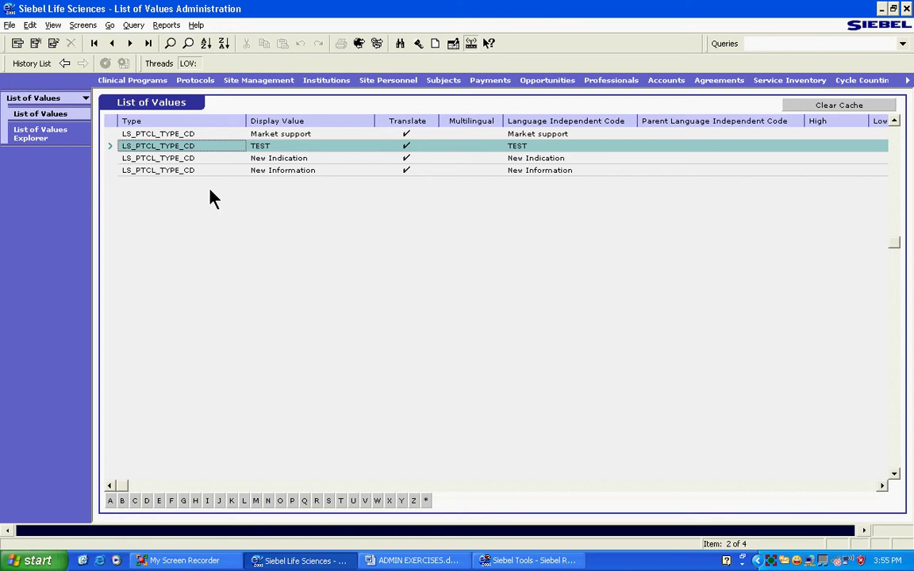
click(193, 146)
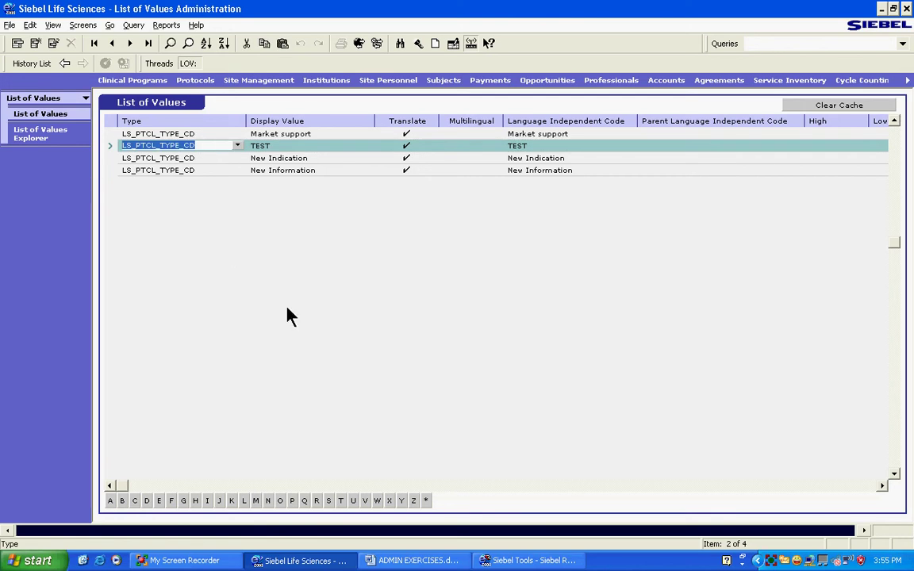
key(alt+Tab)
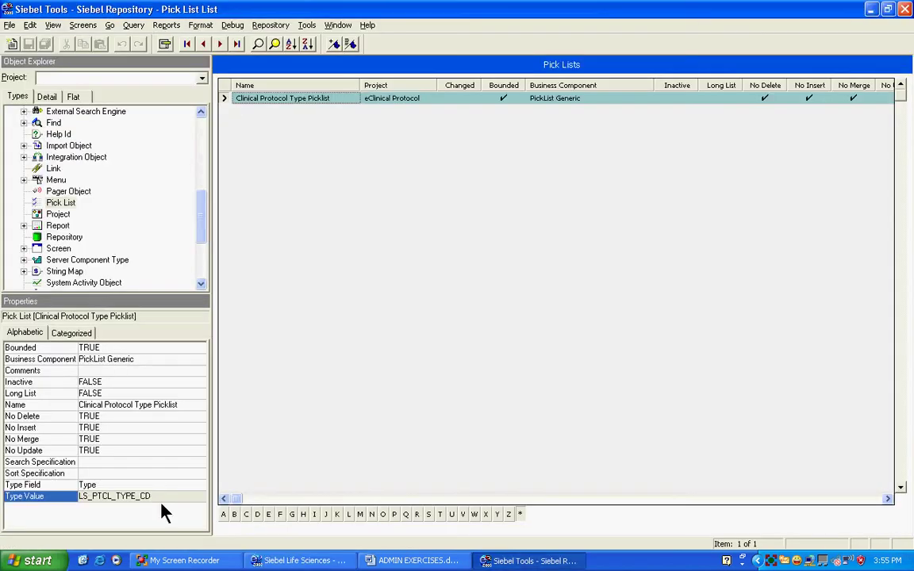
click(151, 497)
key(ctrl+c)
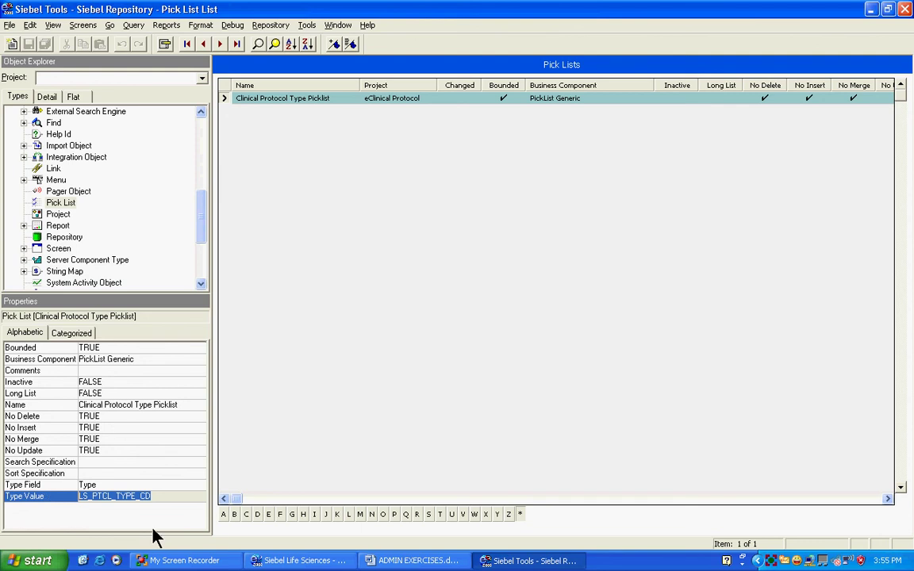
click(306, 560)
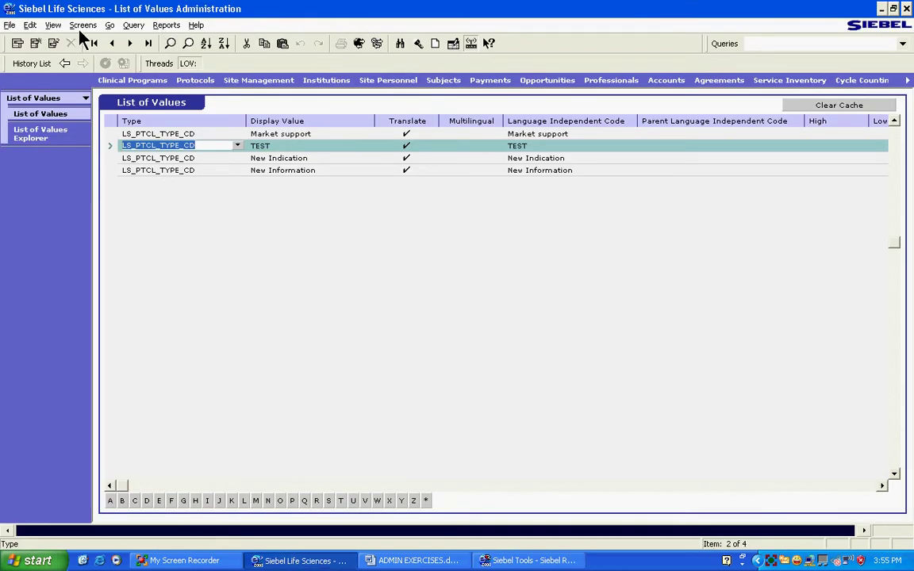
Open the List of Values view and query Type LS_PTCL_TYPE_CD
click(83, 26)
mouse_move(256, 346)
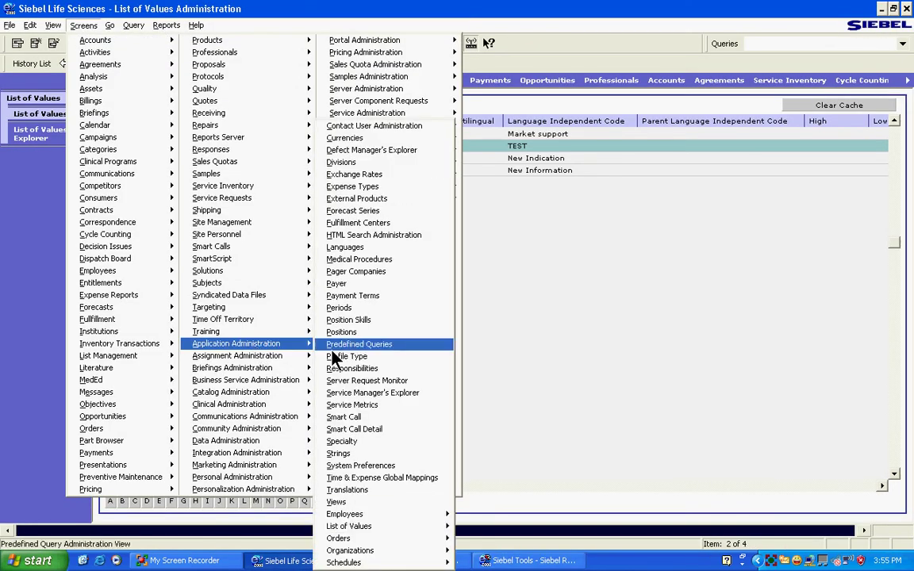
mouse_move(401, 528)
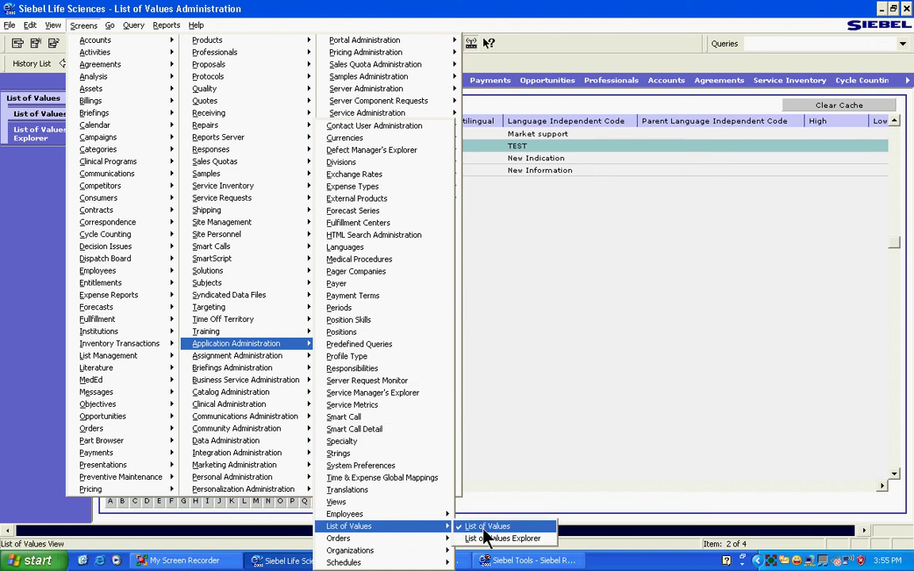
click(492, 526)
click(170, 43)
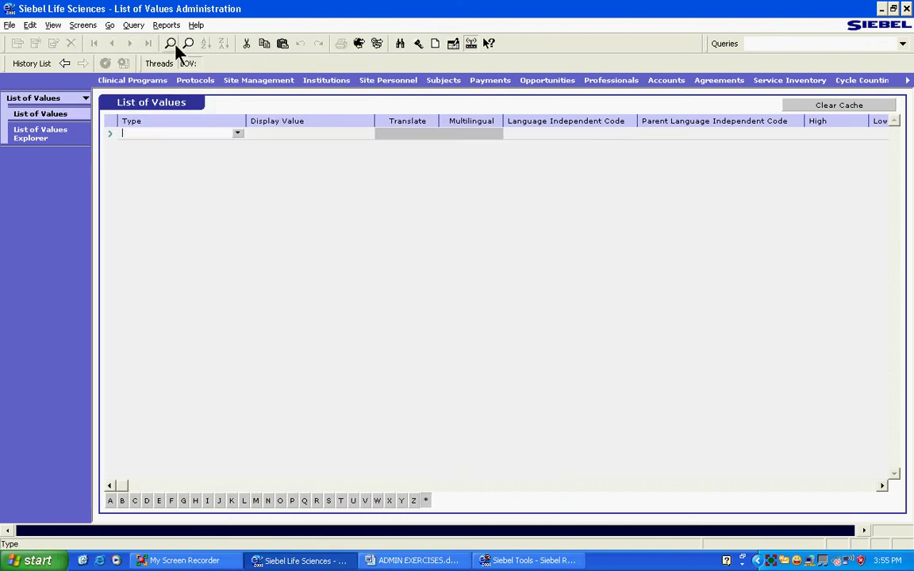
key(ctrl+v)
key(Return)
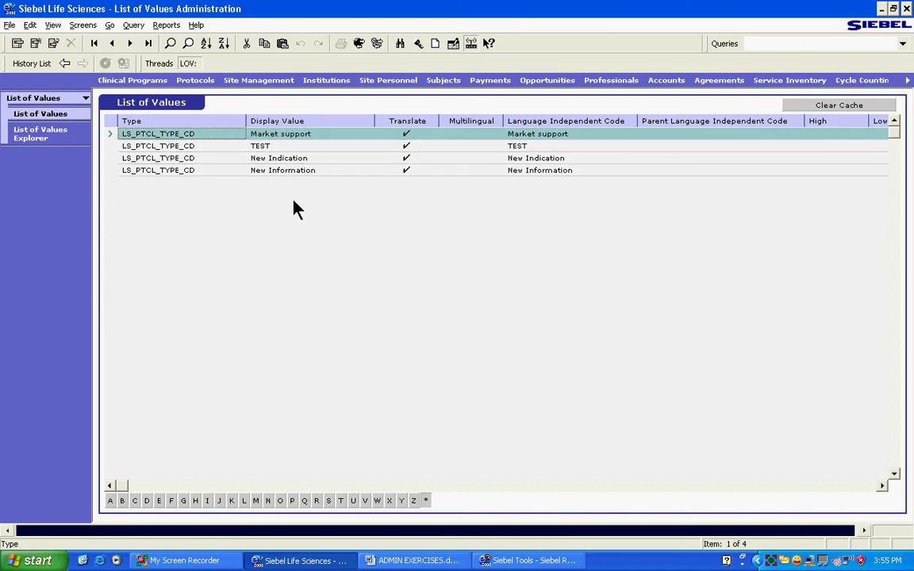
Go back to protocol PVT 1-2367 and show its four Type choices
click(36, 63)
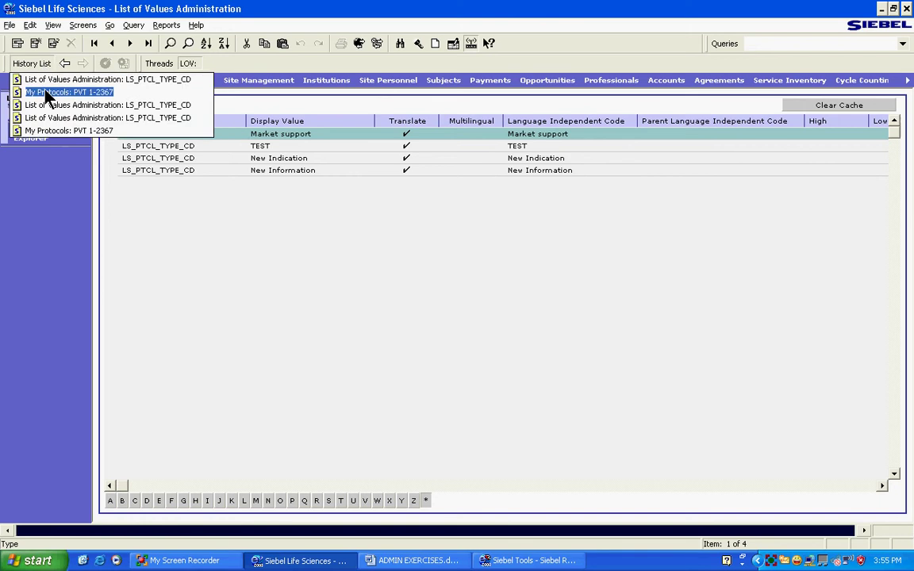
click(40, 87)
click(606, 500)
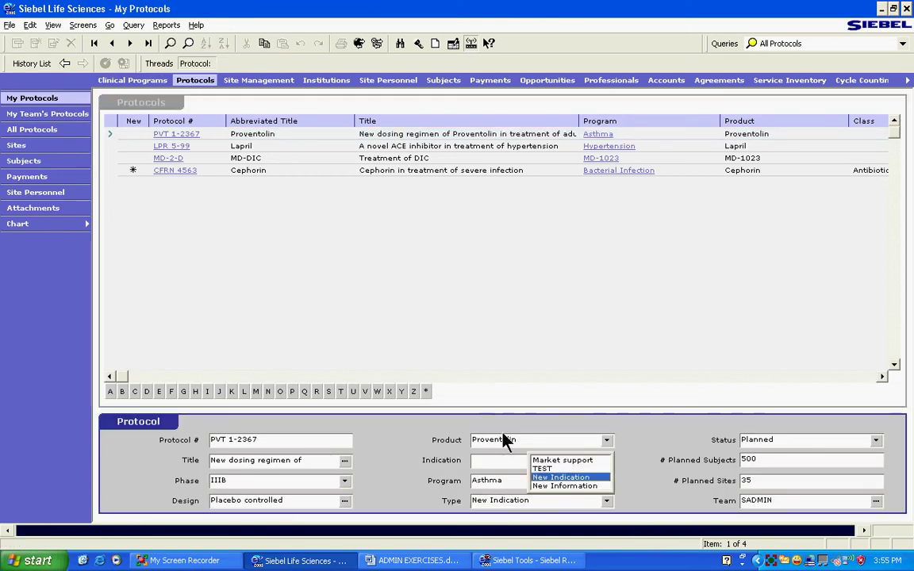
Add and save a 'new value' record under LS_PTCL_TYPE_CD in List of Values Administration
click(35, 64)
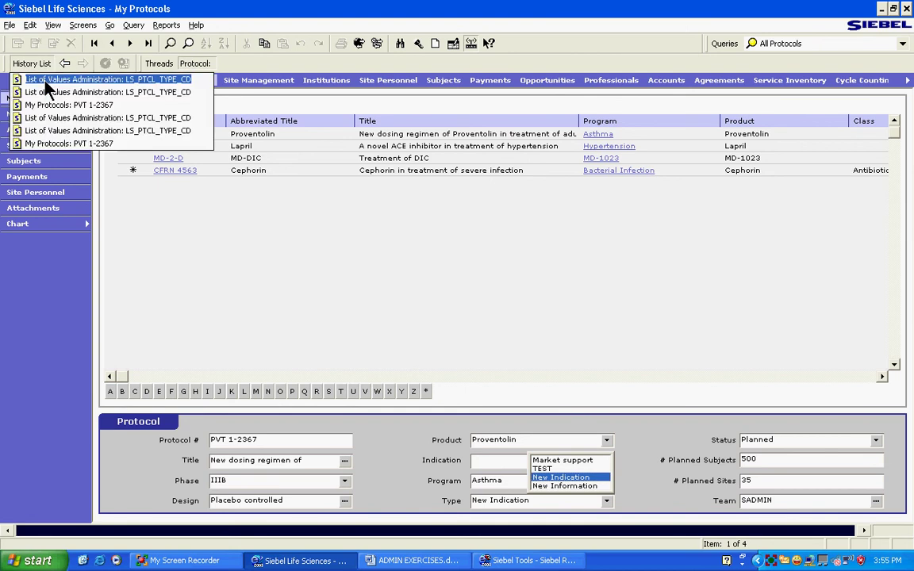
click(39, 74)
right_click(189, 223)
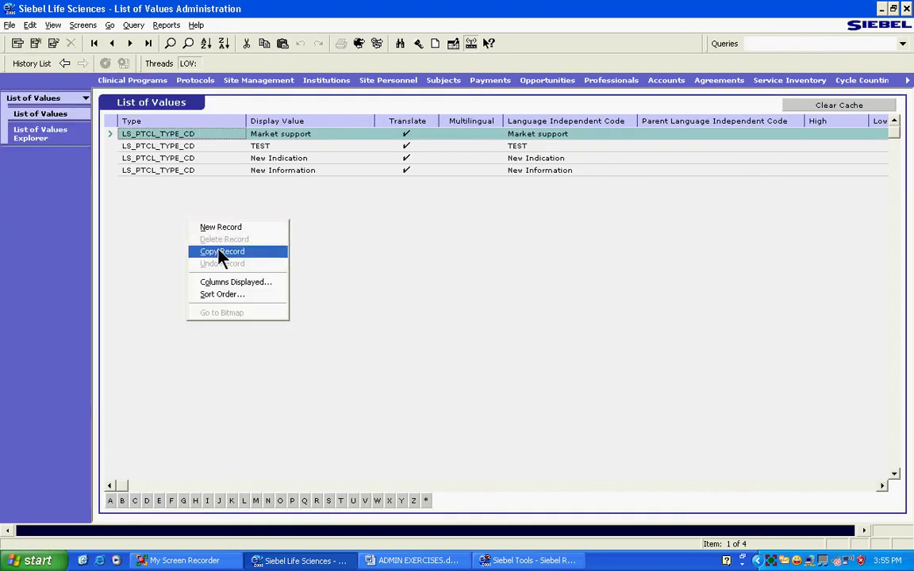
click(219, 250)
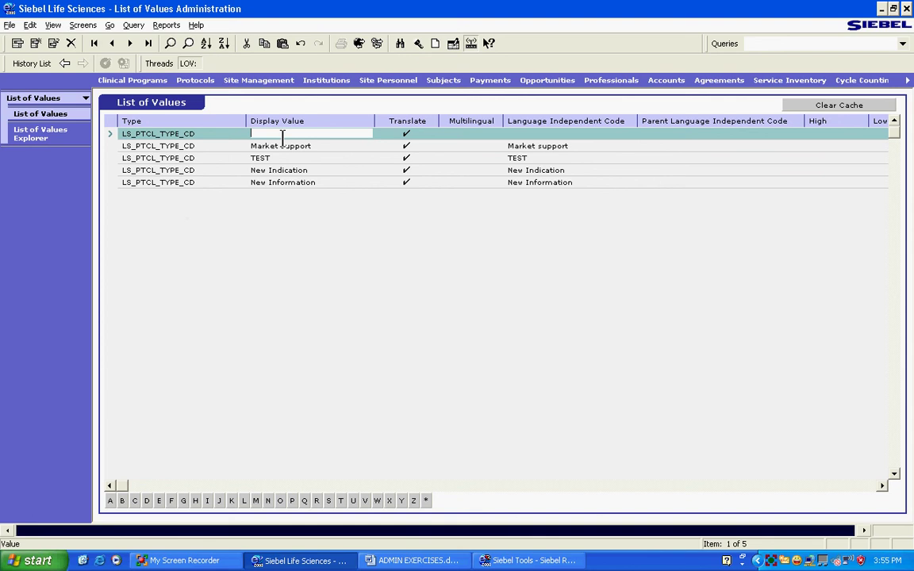
text(new )
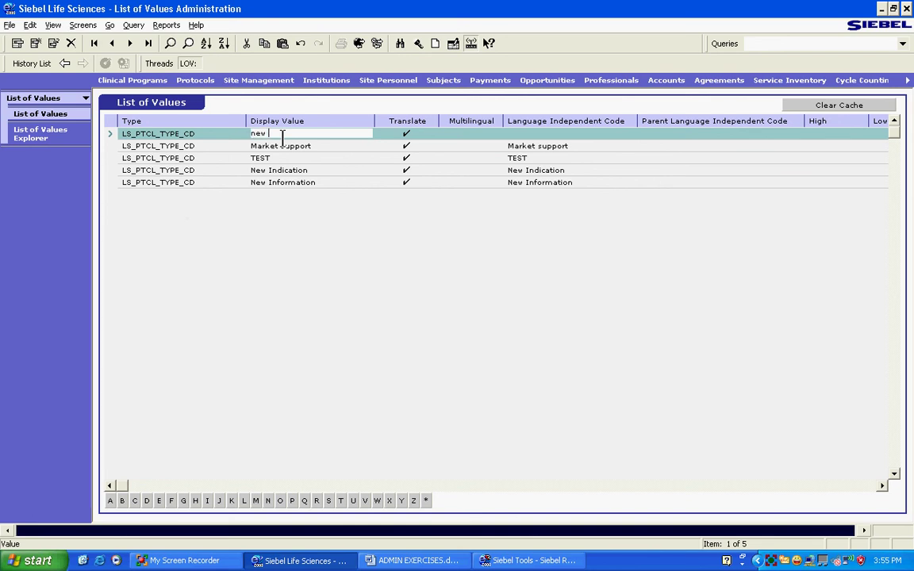
text(value)
click(286, 146)
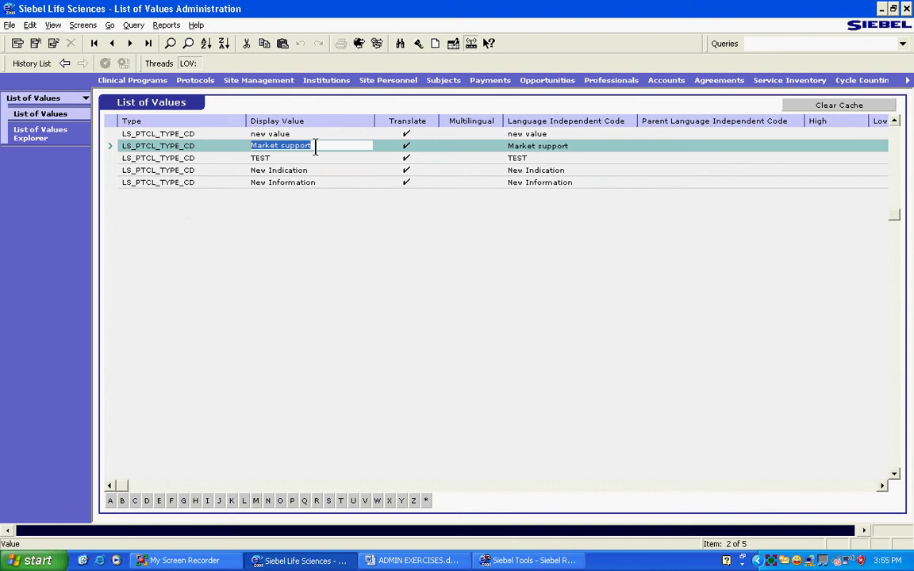
Confirm 'new value' appears among PVT 1-2367's five Type choices
click(41, 64)
click(64, 79)
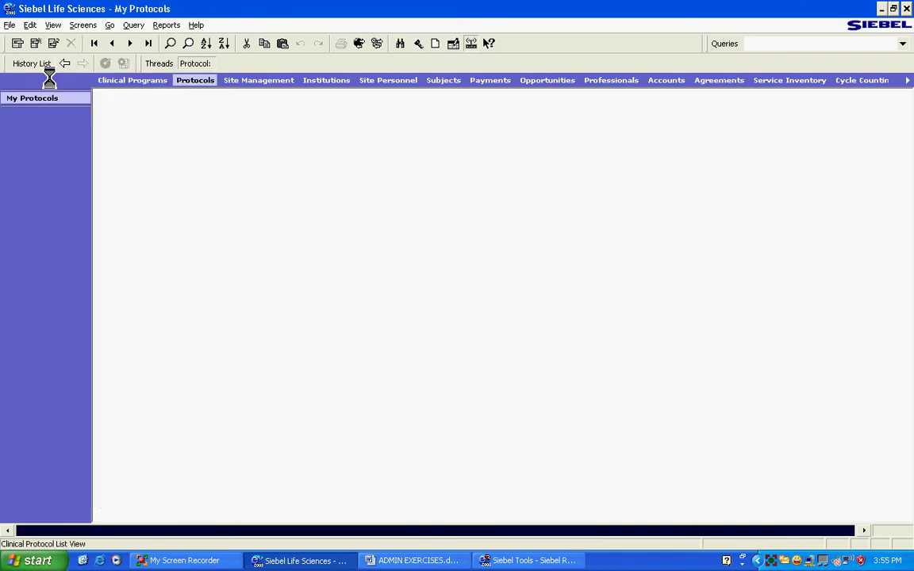
click(607, 501)
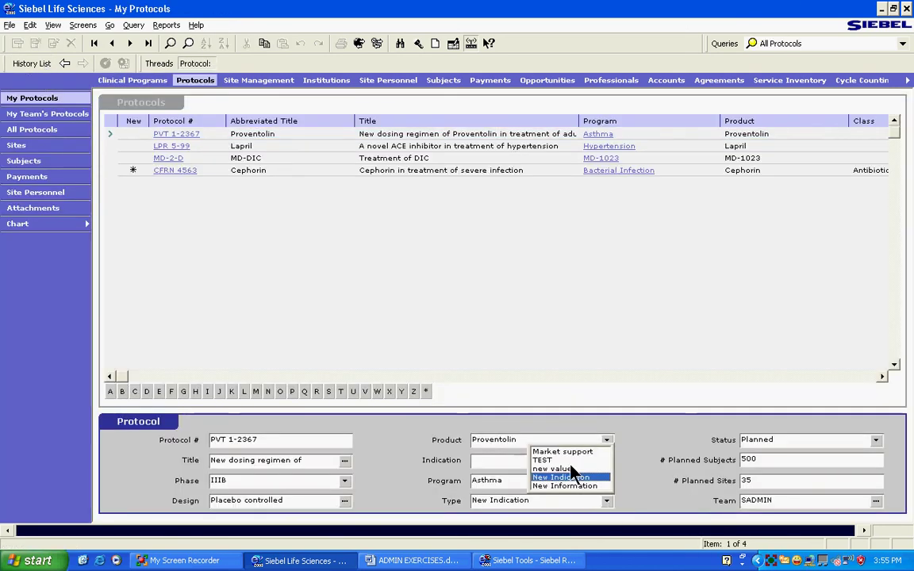
Add the lines 'LOV Admin' and 'PDQ Admin work' to ADMIN EXERCISES.doc, then return to Siebel's My Accounts list
click(382, 480)
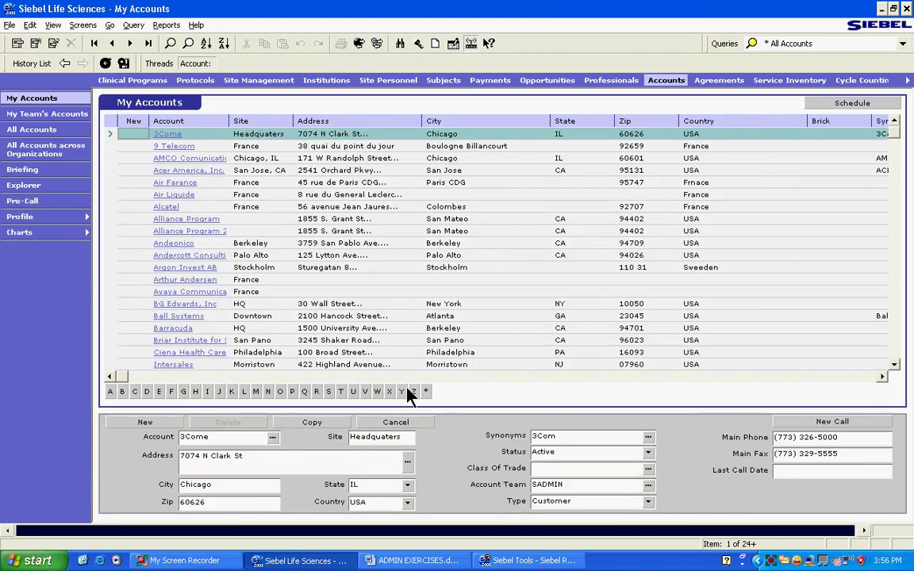
click(411, 561)
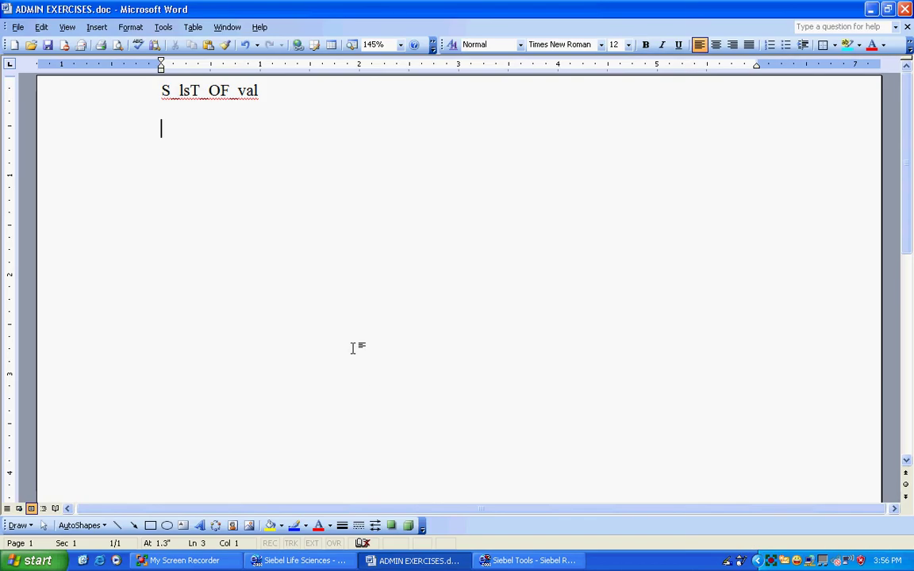
text(LOV Admin)
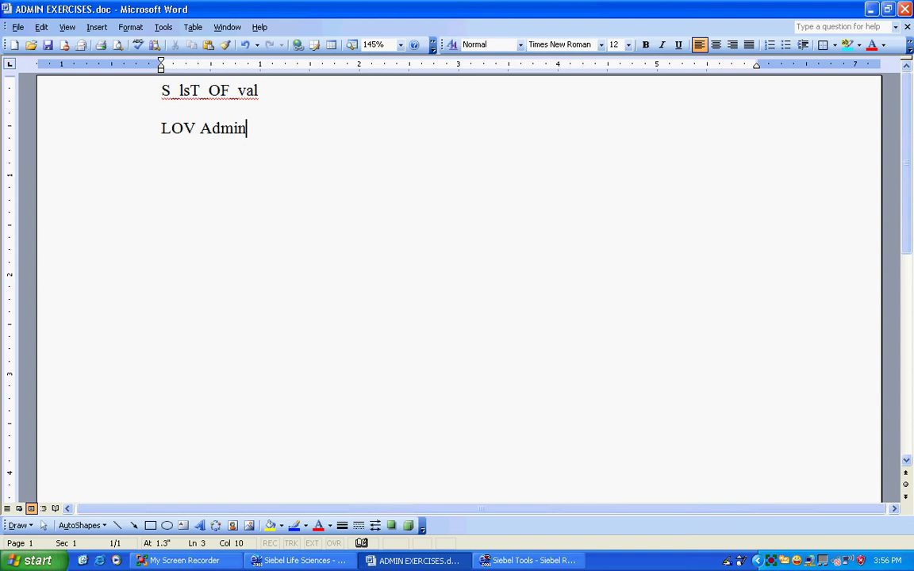
key(Return)
key(Return)
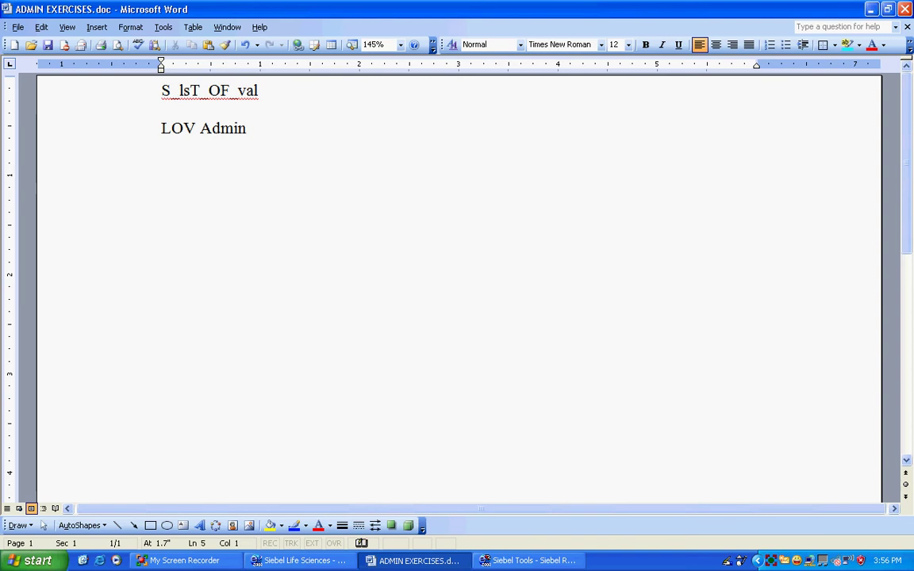
text(PDQ Admin work)
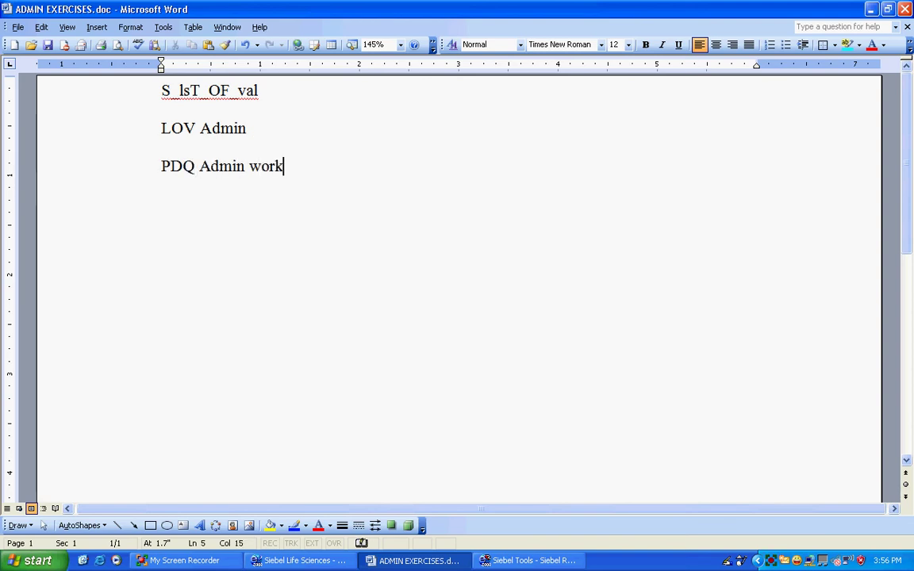
key(Return)
click(570, 561)
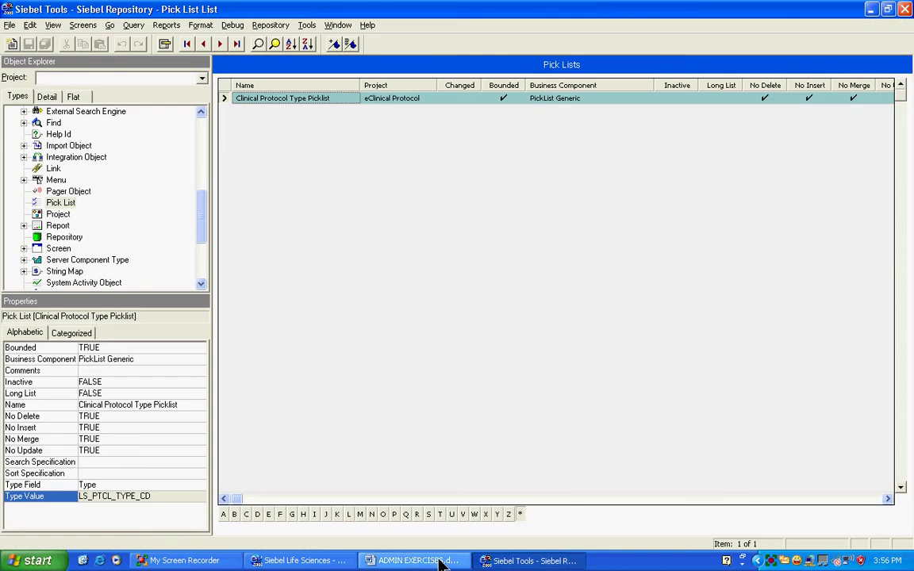
click(313, 560)
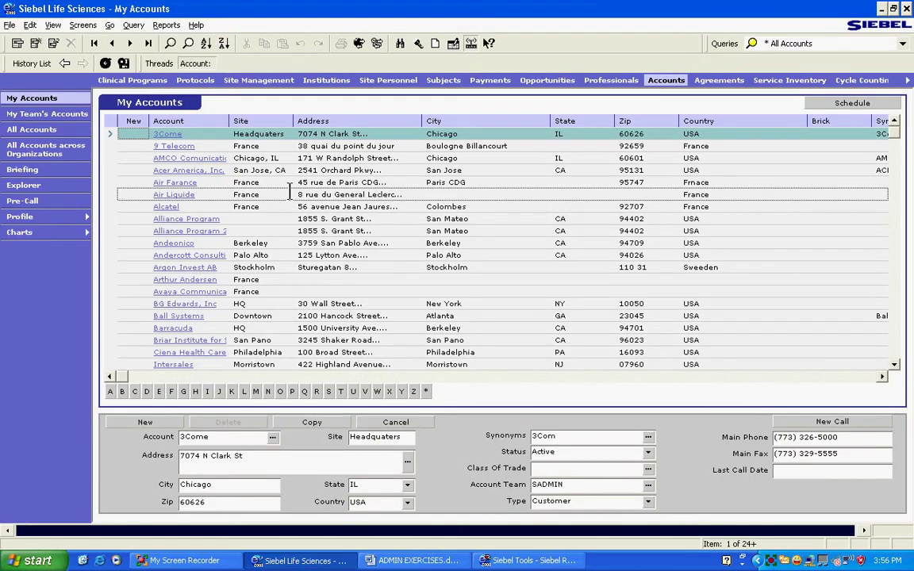
Query the accounts whose names start with 3 using 3*
click(170, 43)
text(3*)
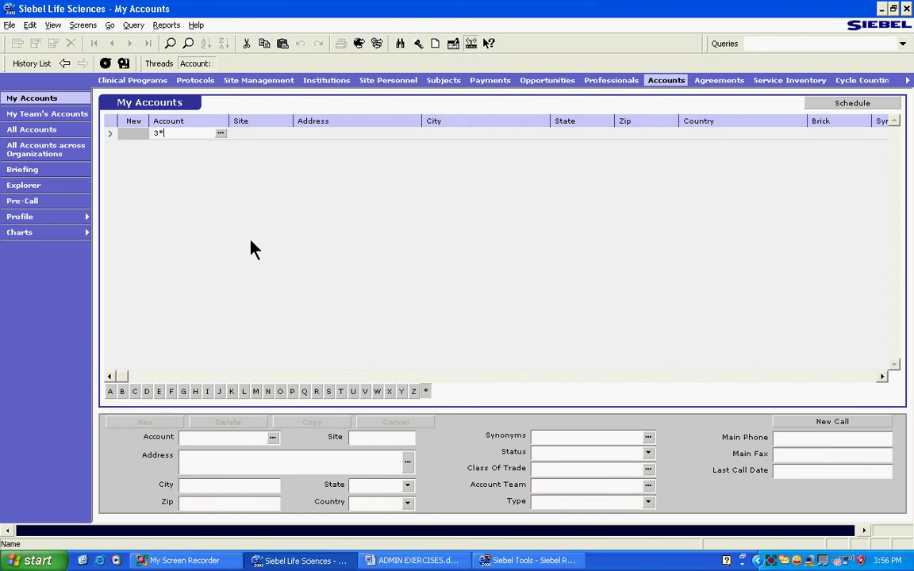
key(Return)
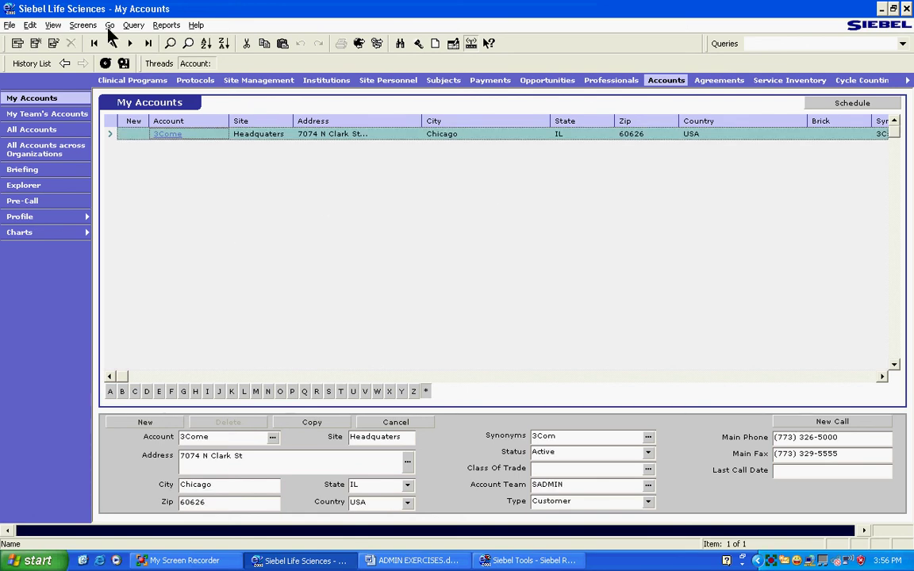
Save the search as the query 'Accounts starting from 3' and select it from the queries list
click(133, 24)
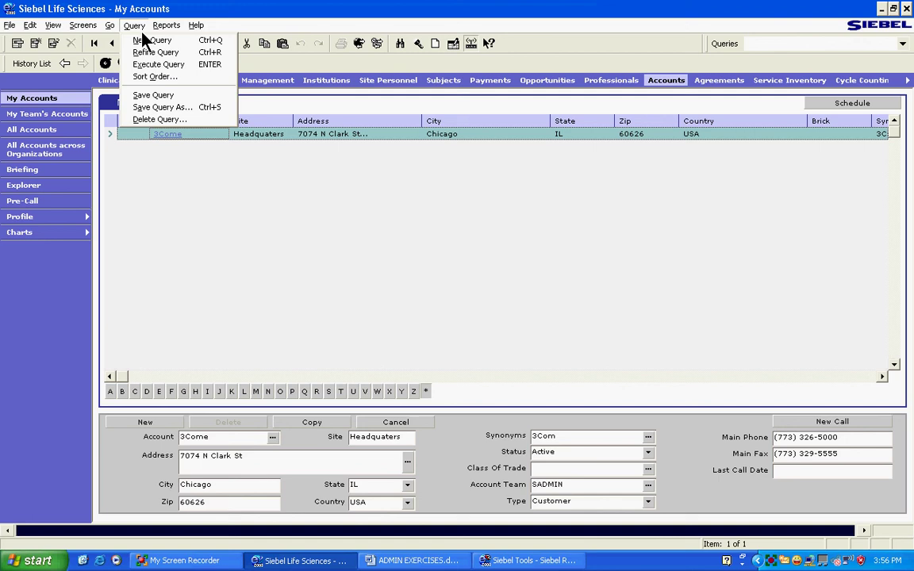
click(170, 107)
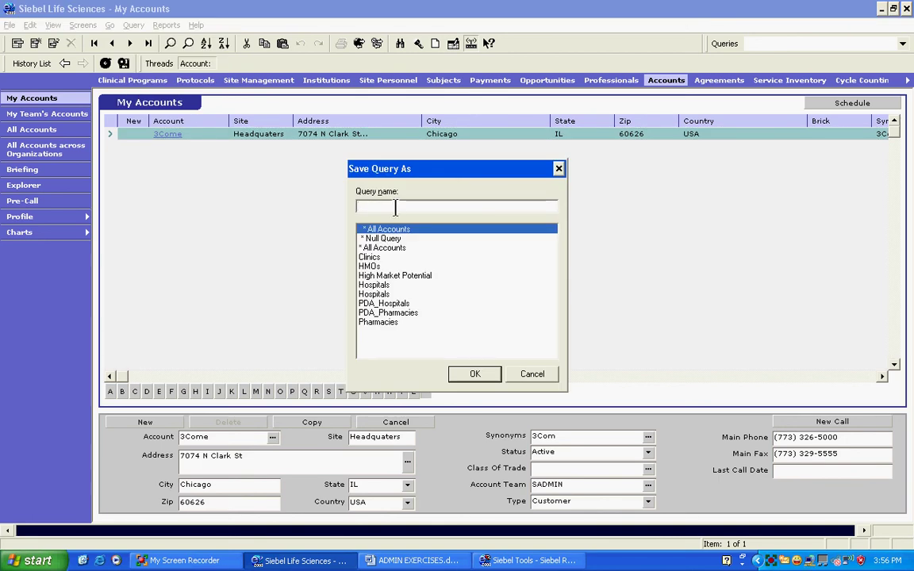
text(Accounts with)
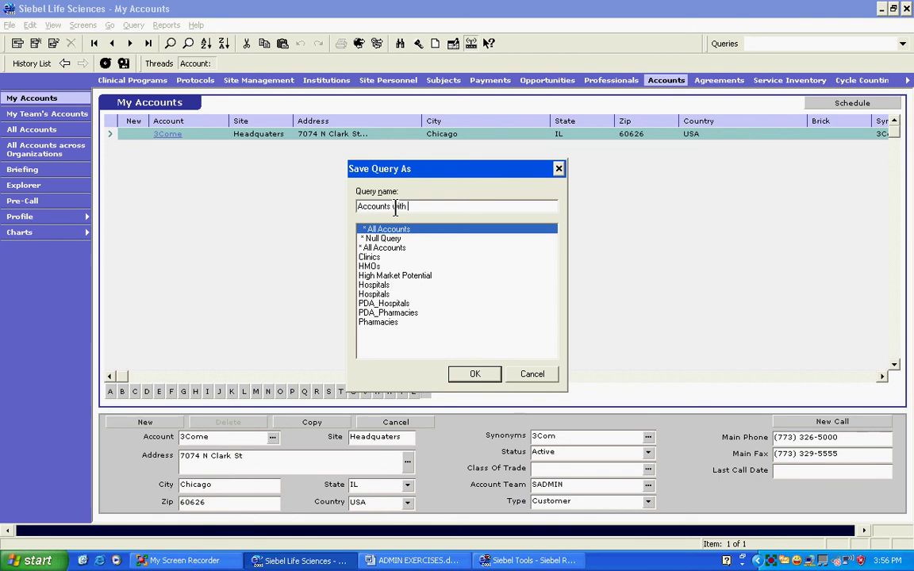
key(BackSpace)
key(BackSpace)
text(starting from 3)
key(Return)
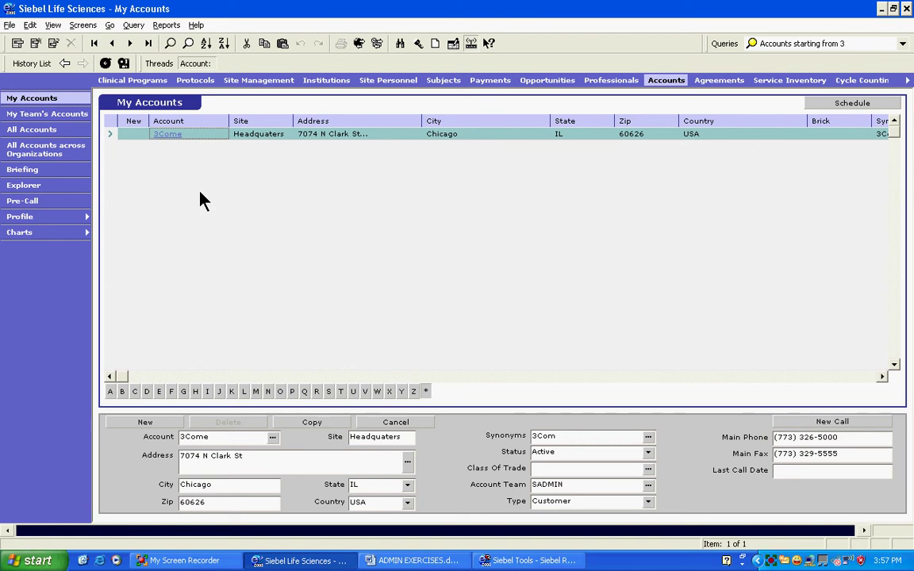
click(902, 43)
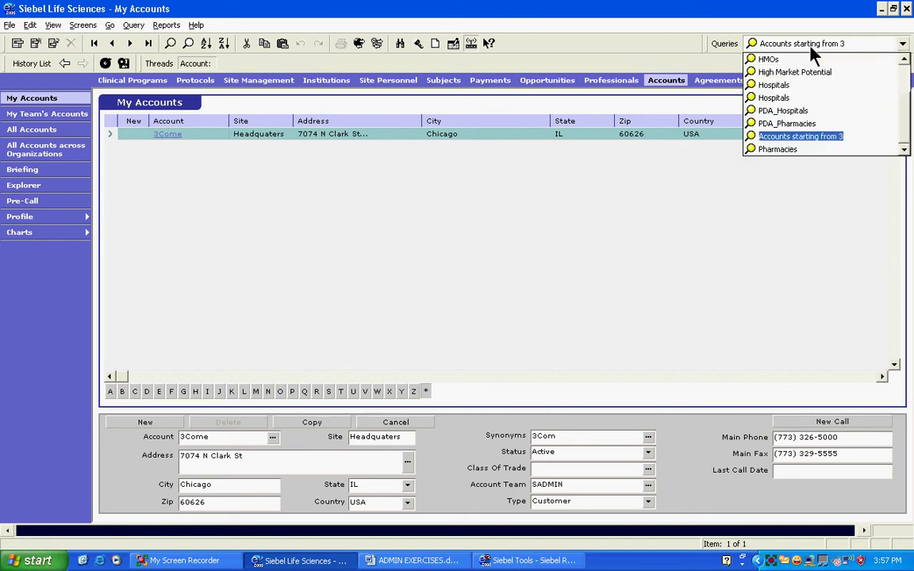
click(790, 137)
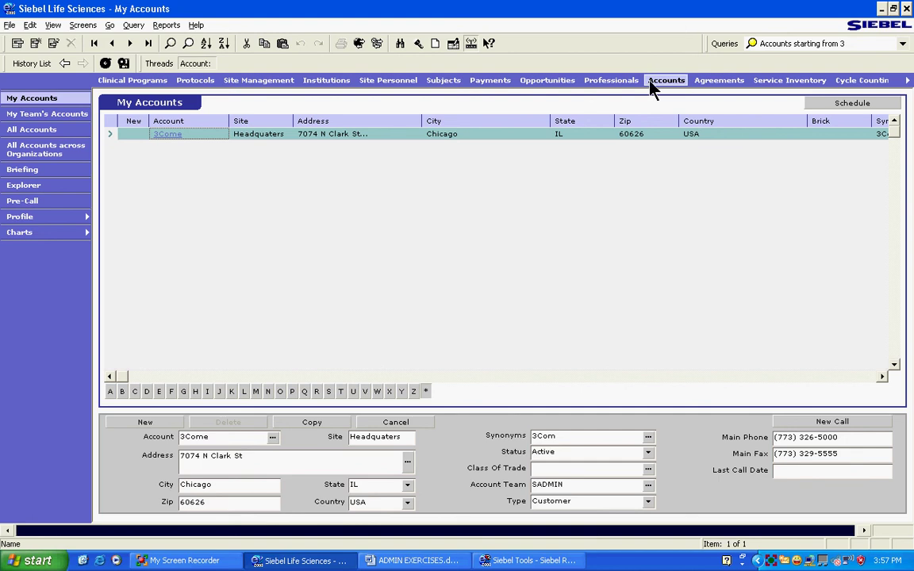
Reconnect as the other user and check their saved queries list
click(10, 24)
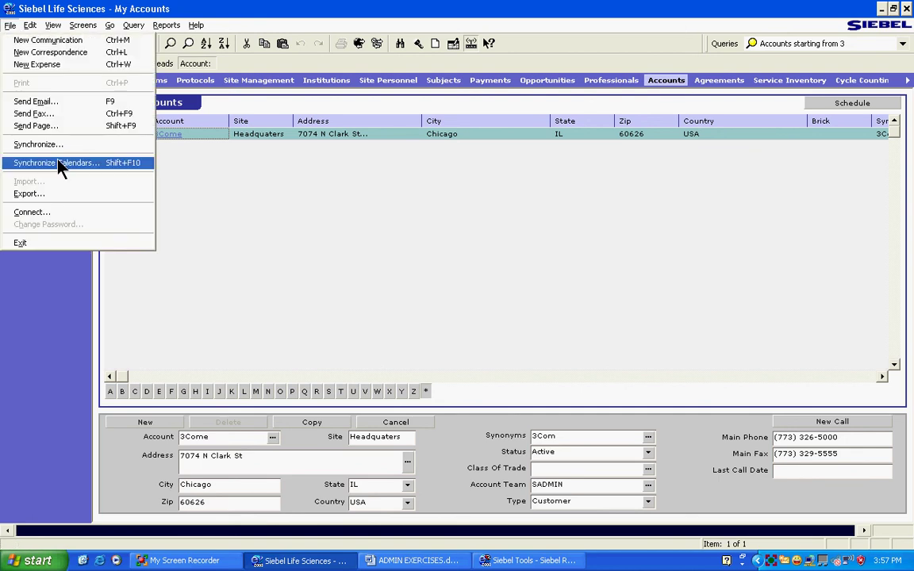
click(48, 212)
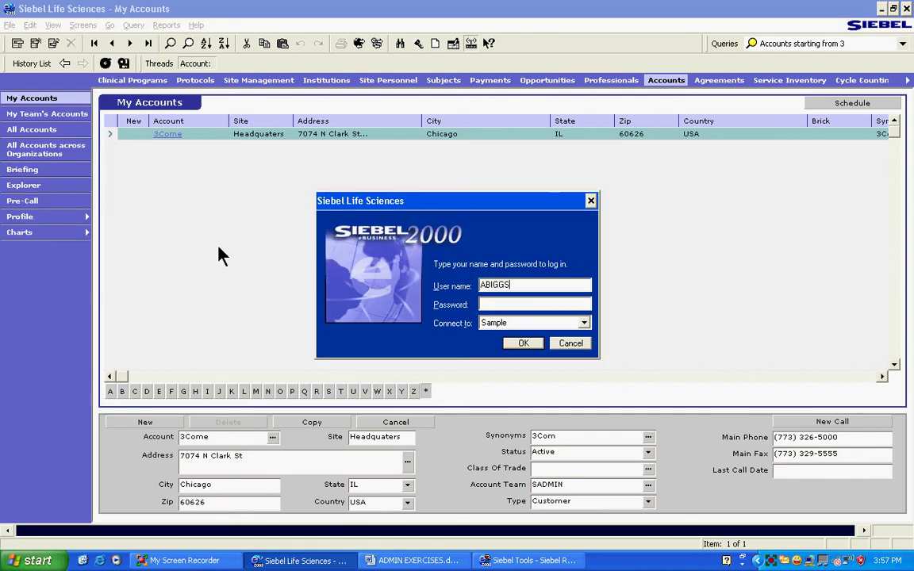
text(AB)
key(Return)
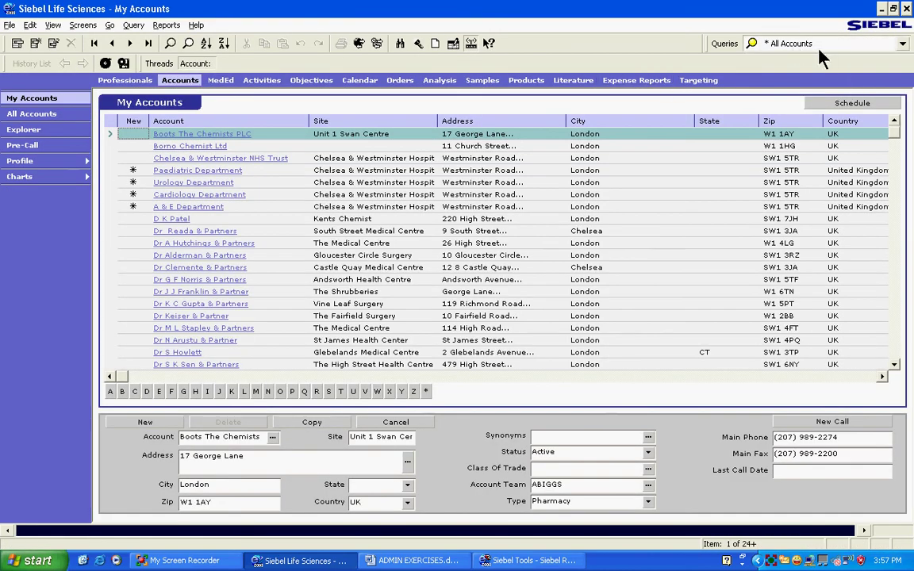
click(904, 43)
scroll(907, 117, down, 1)
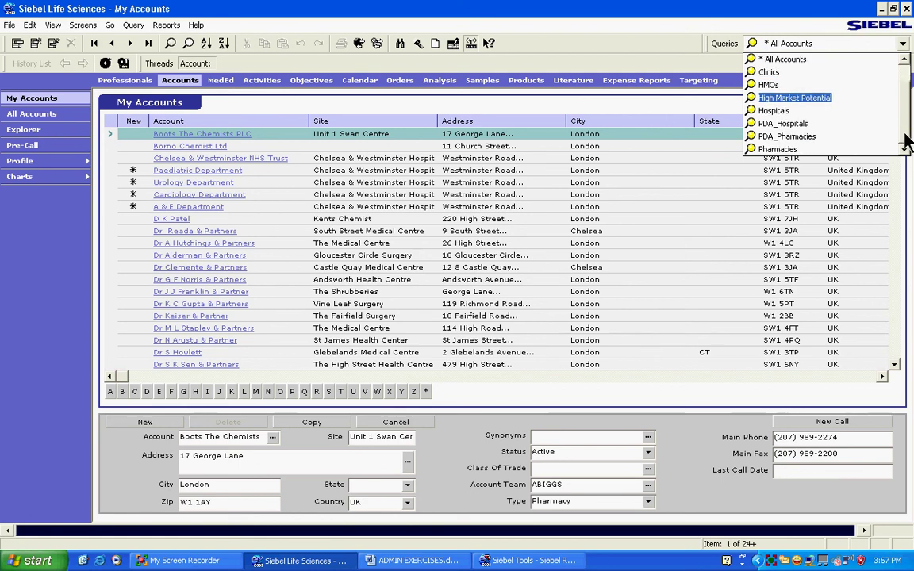
scroll(902, 118, up, 2)
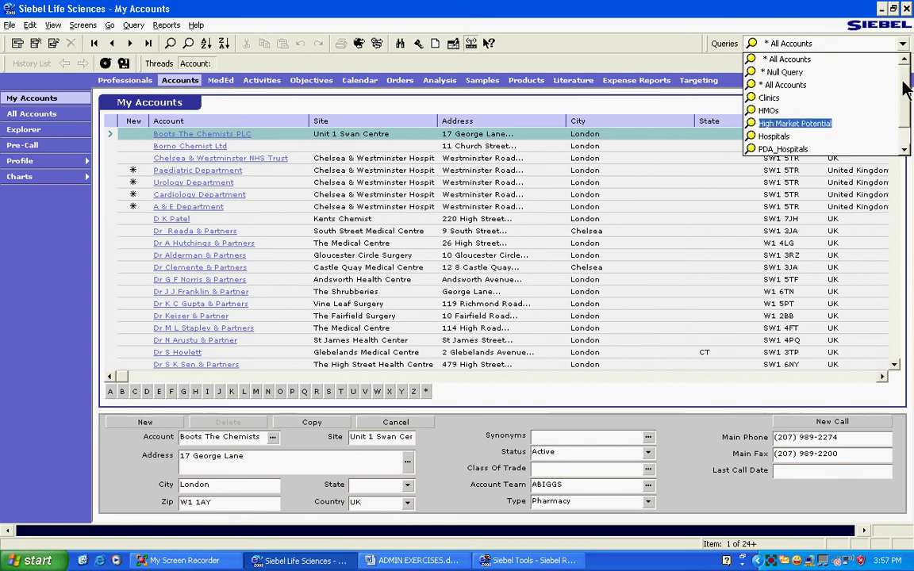
Reconnect to Siebel with the administrator username and password
click(11, 24)
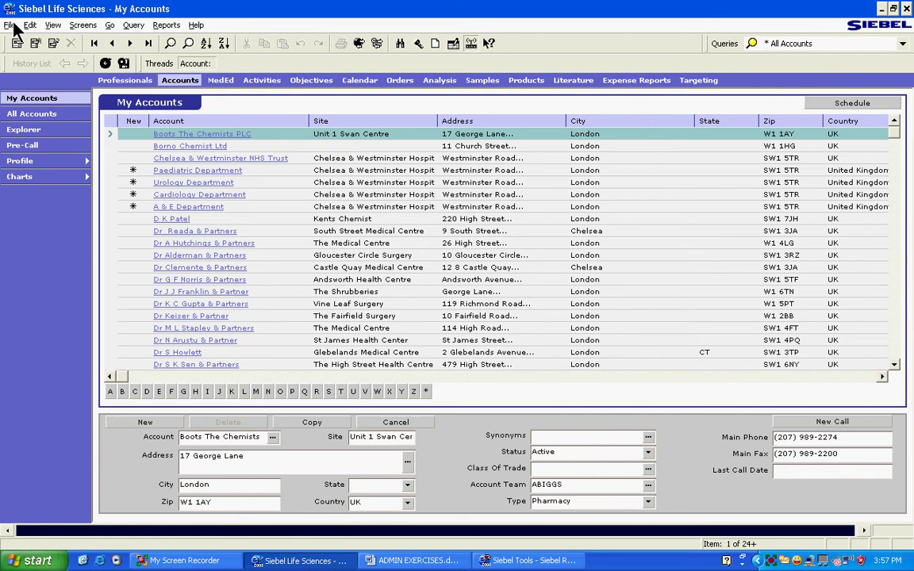
click(12, 25)
click(32, 212)
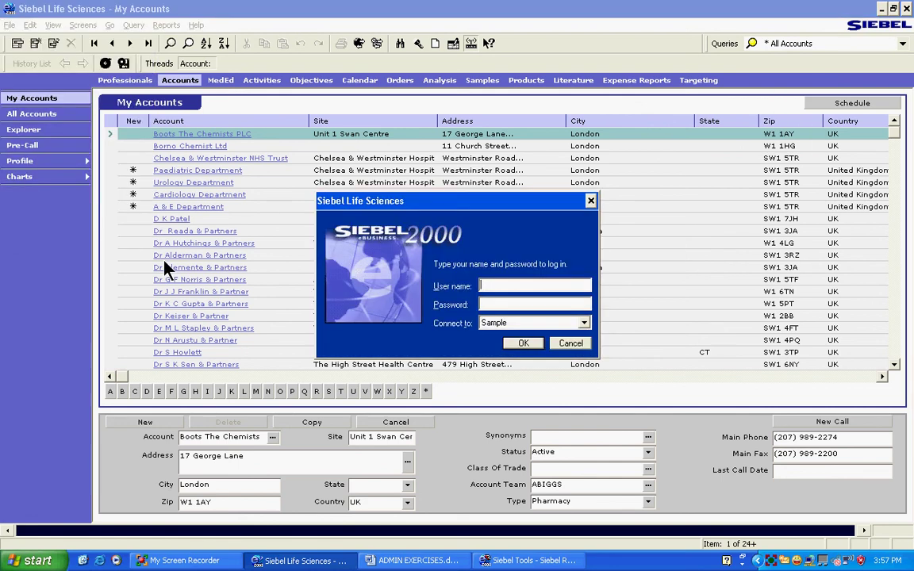
text(SADMIN)
key(Tab)
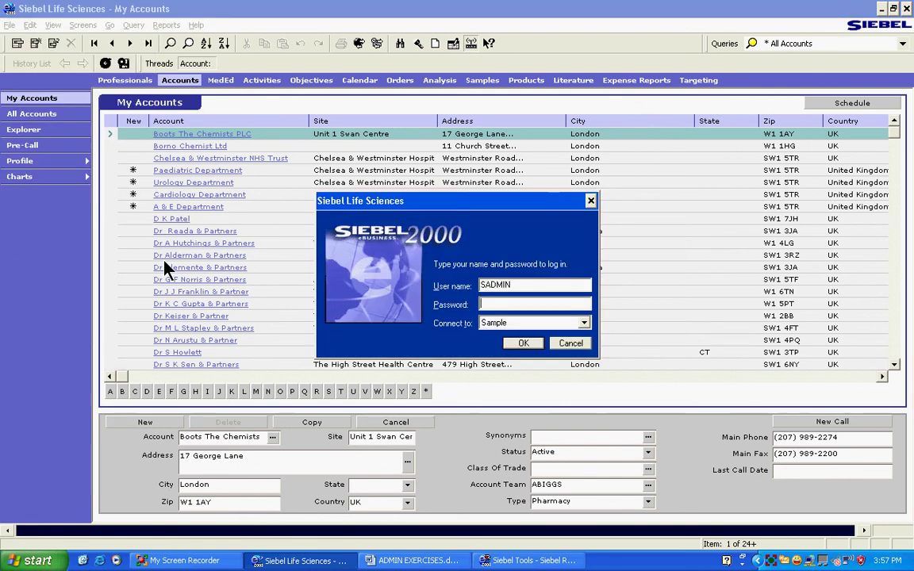
text(SADMIN)
key(Return)
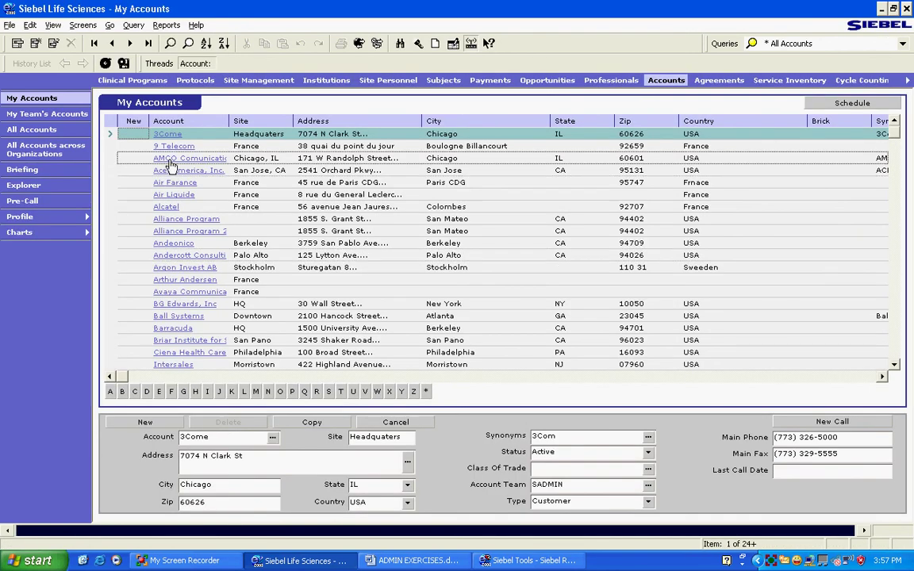
Apply the 'Accounts starting from 3' query and select the 3Come record
click(797, 44)
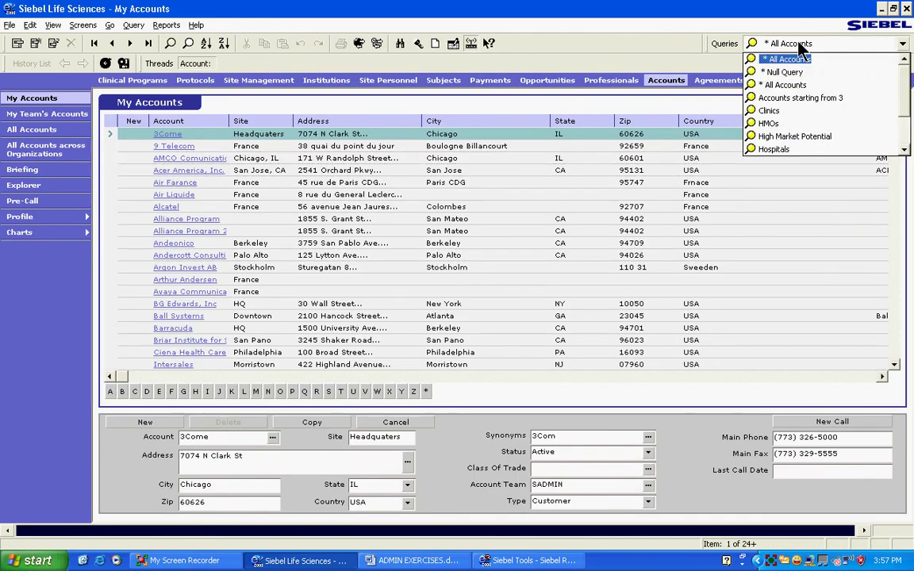
click(820, 99)
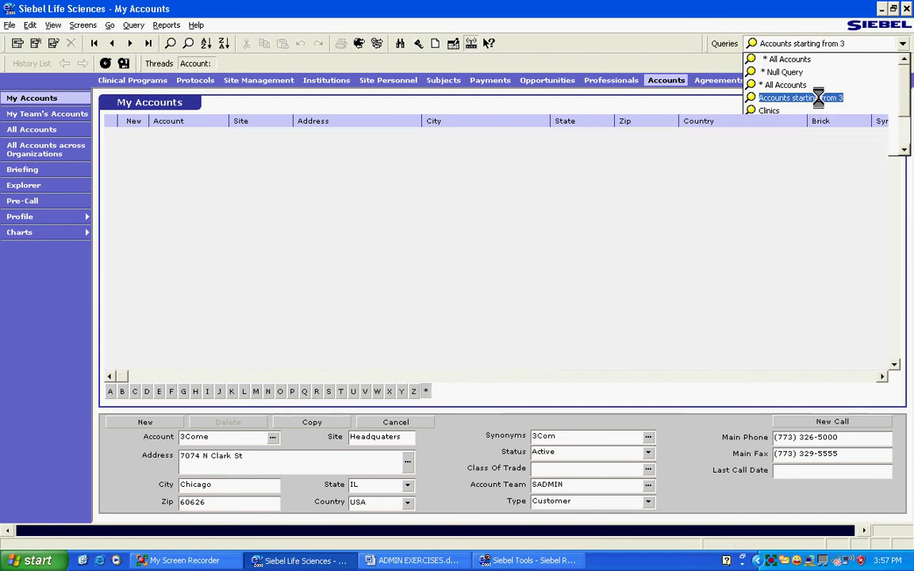
click(202, 133)
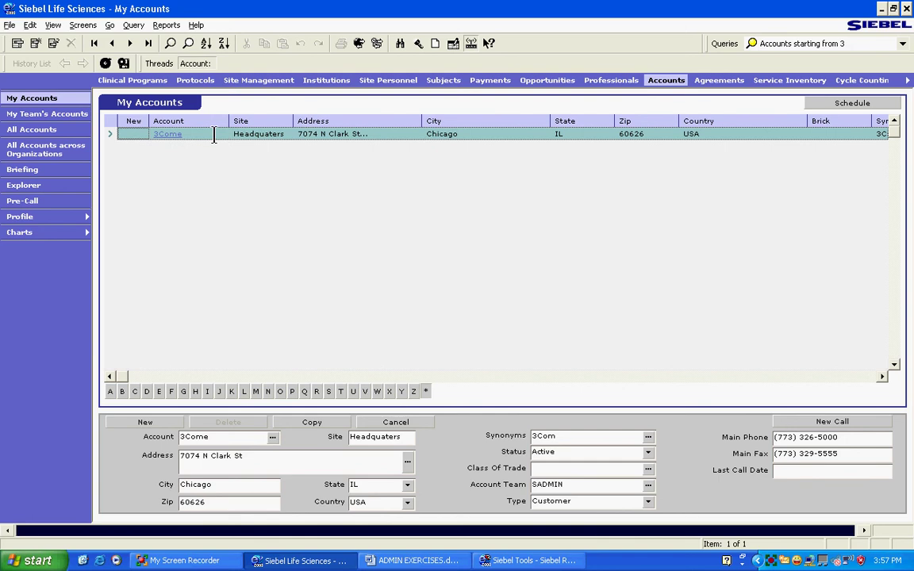
In Application Administration > Predefined Queries, query names matching 'Accounts'
click(82, 25)
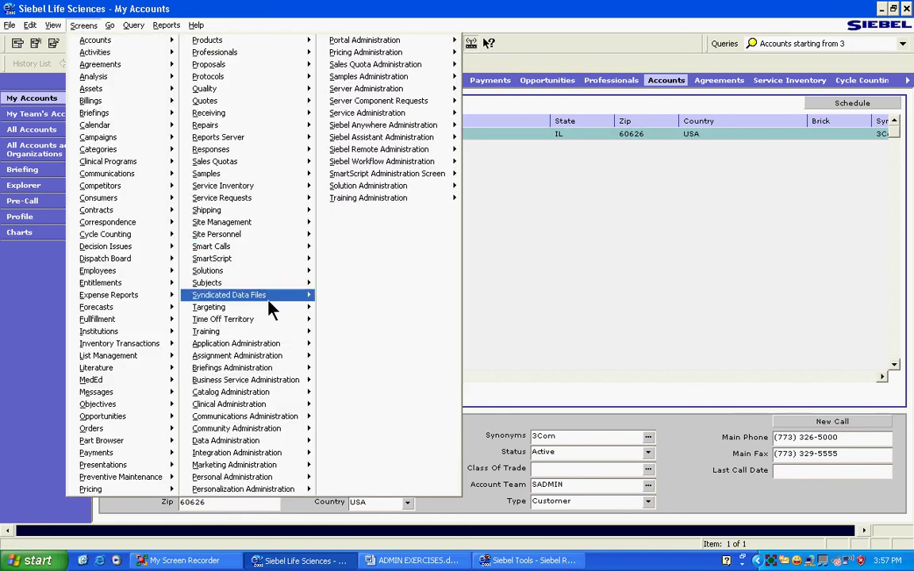
mouse_move(266, 345)
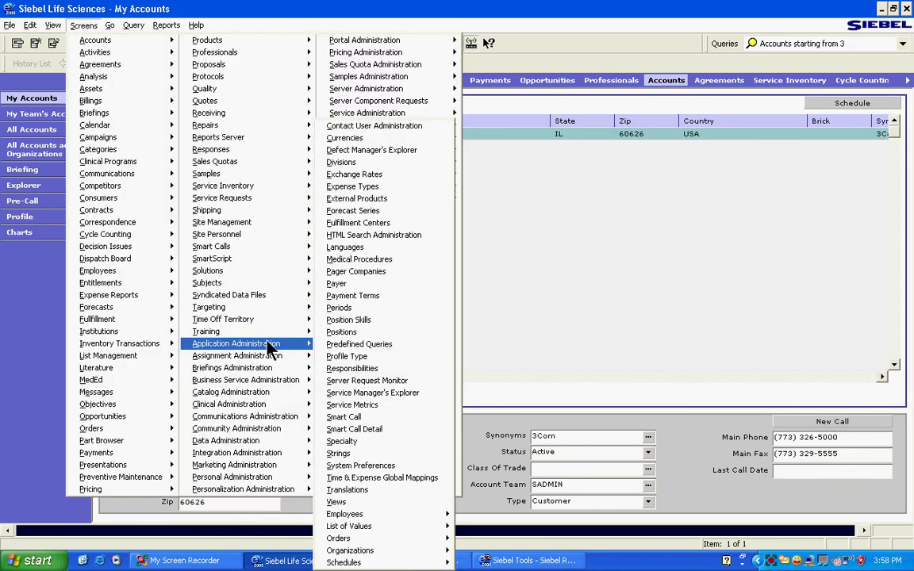
click(353, 346)
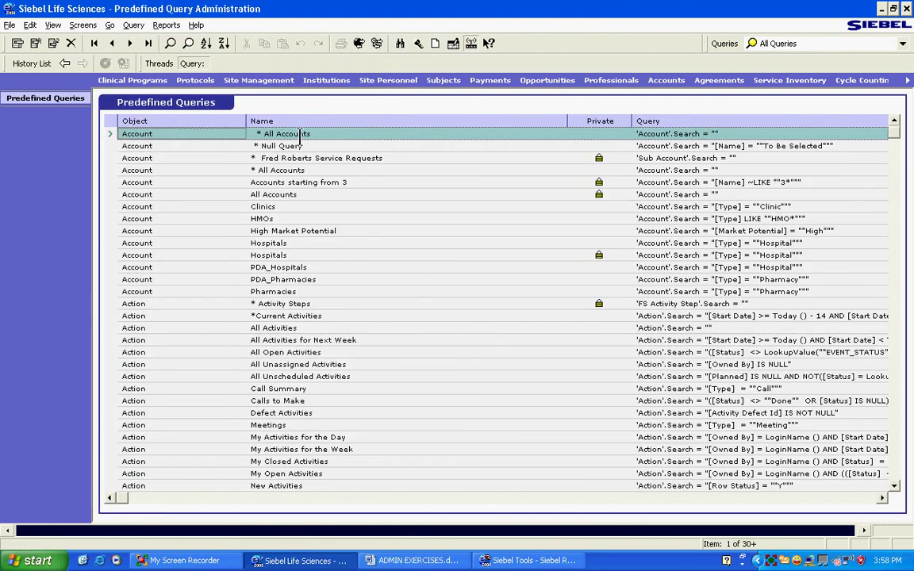
click(170, 43)
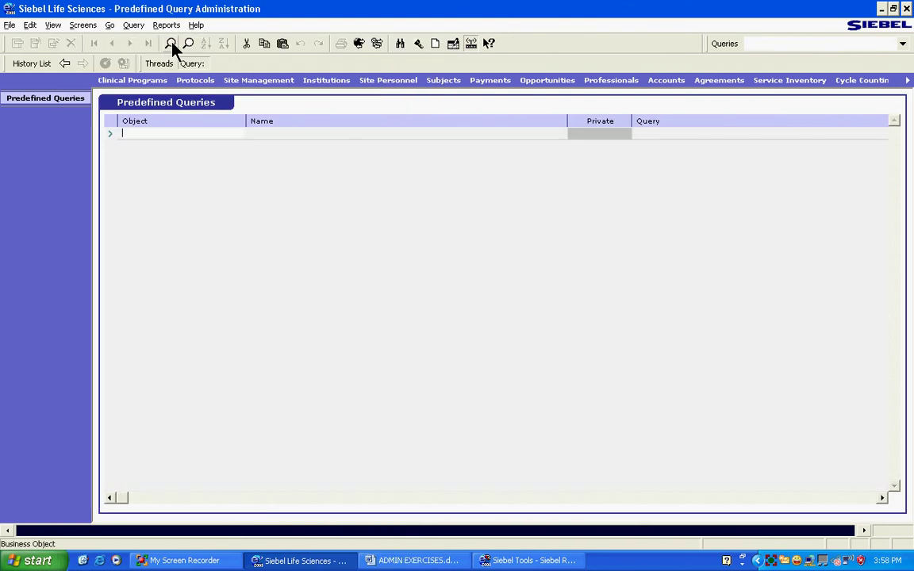
click(314, 139)
text(Acco)
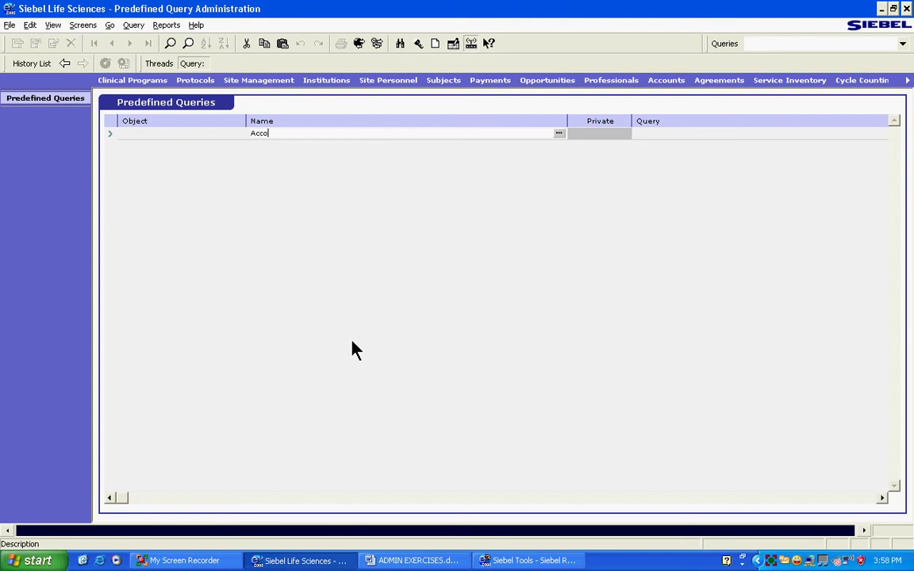
text(unts starting from S)
key(Return)
Uncheck Private on the 'Accounts starting from 3' record and commit the change
click(365, 134)
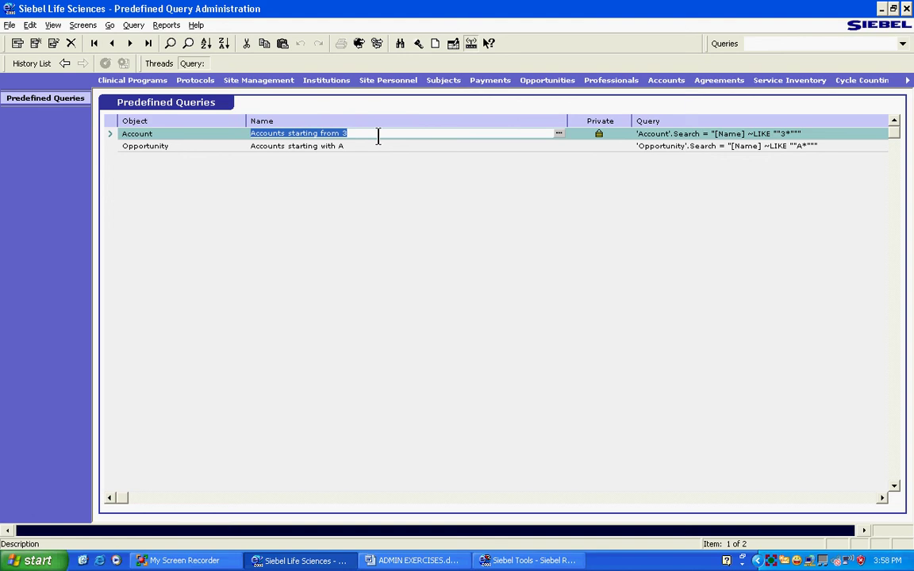
click(598, 135)
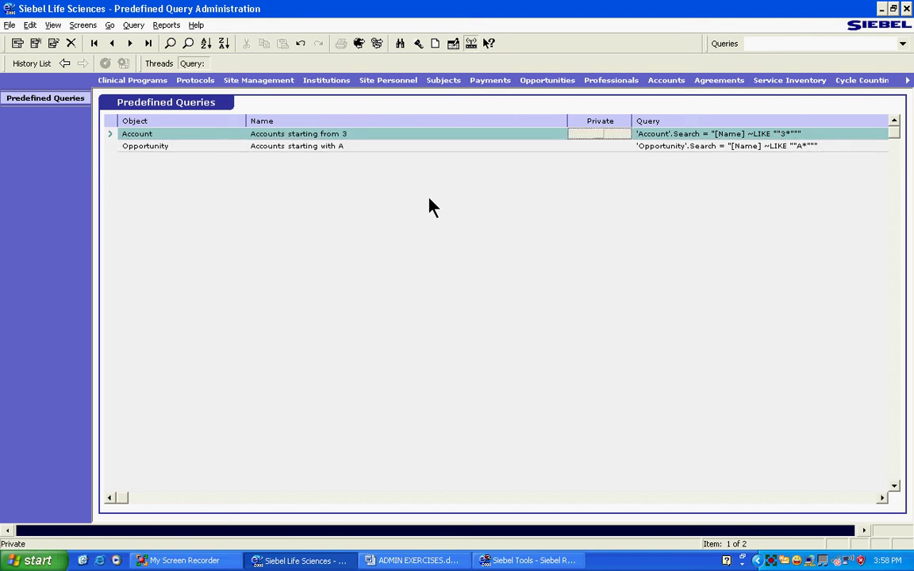
key(Down)
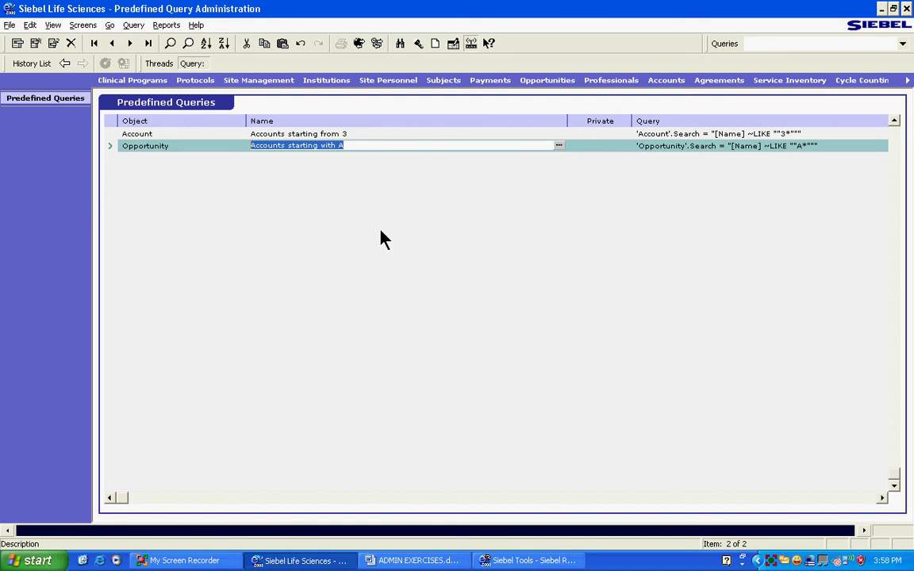
Go back to My Accounts and reapply the 'Accounts starting from 3' query
click(64, 65)
click(762, 43)
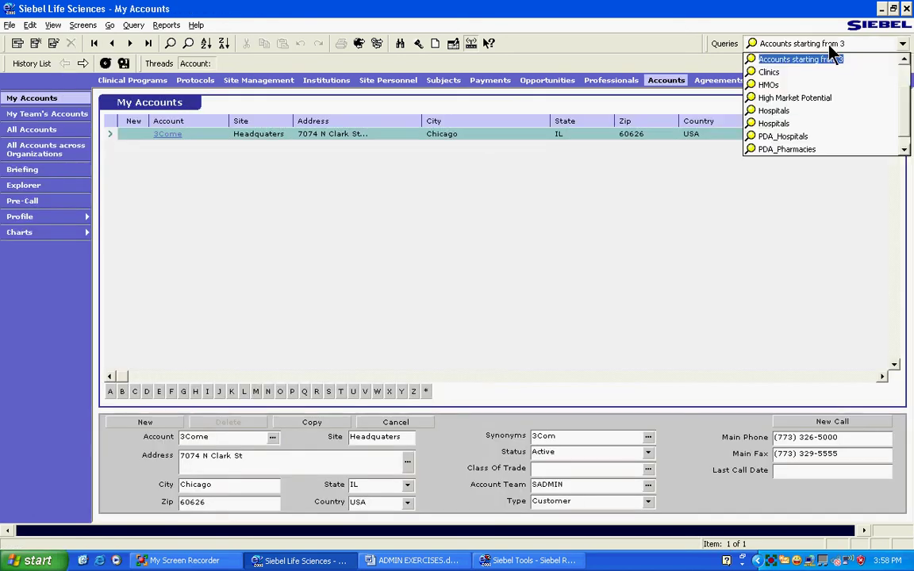
click(786, 73)
click(800, 46)
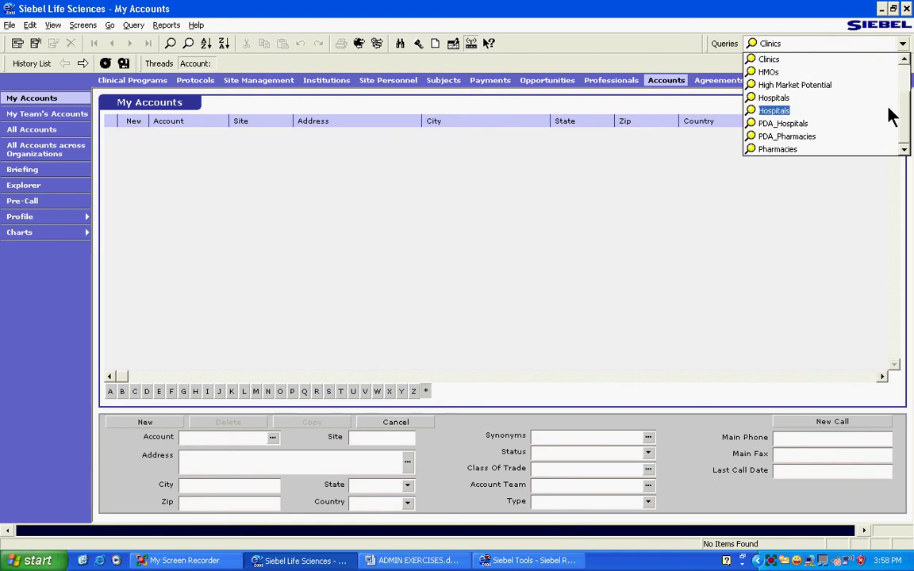
scroll(892, 112, up, 2)
click(800, 98)
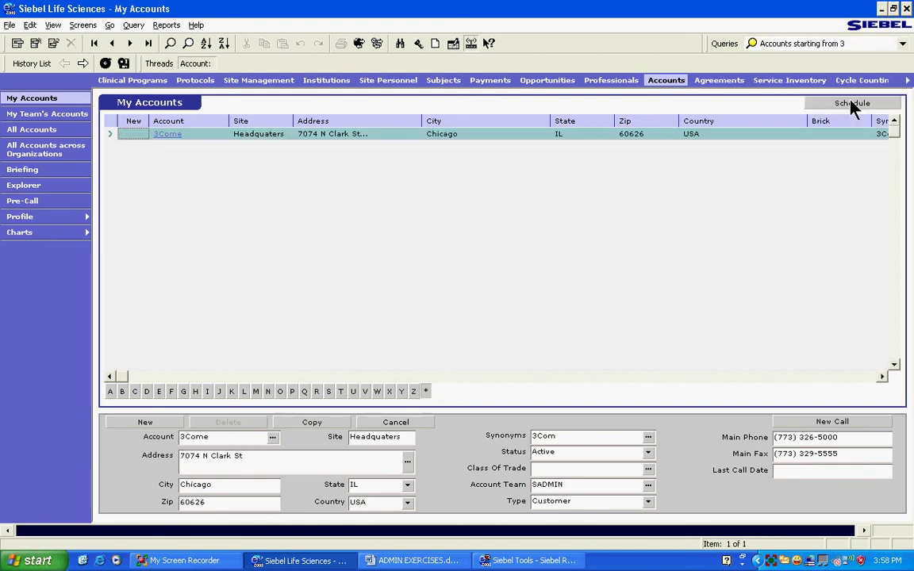
Reconnect to Siebel as the second user with their login name
click(10, 25)
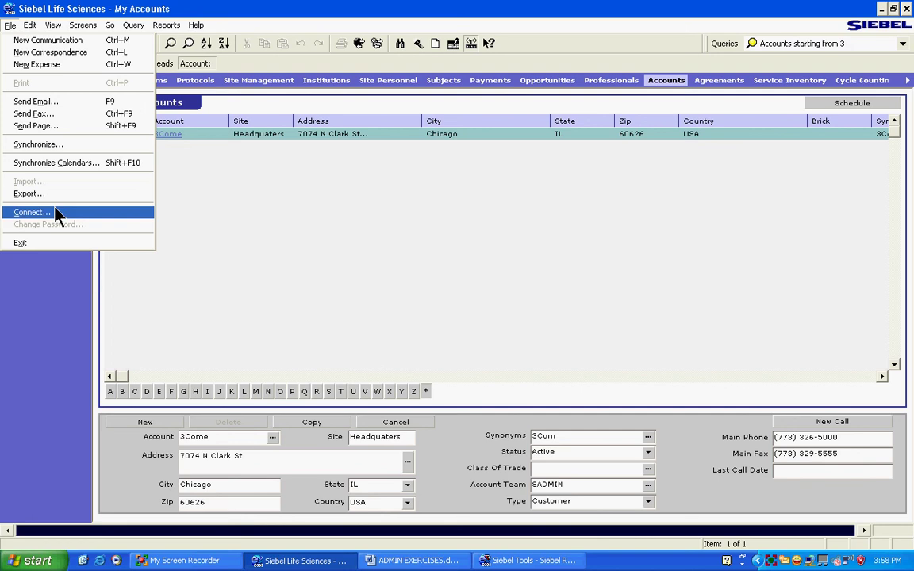
click(56, 212)
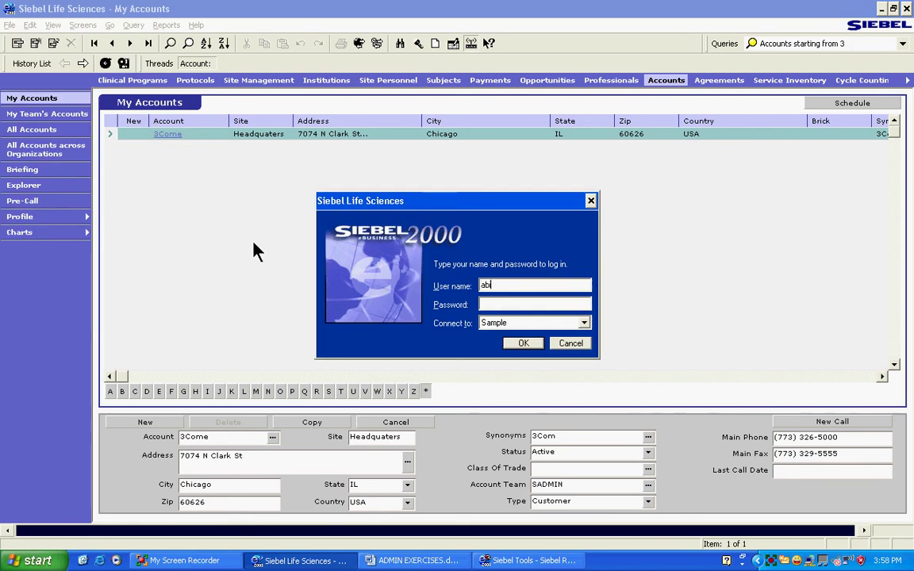
key(Tab)
key(Return)
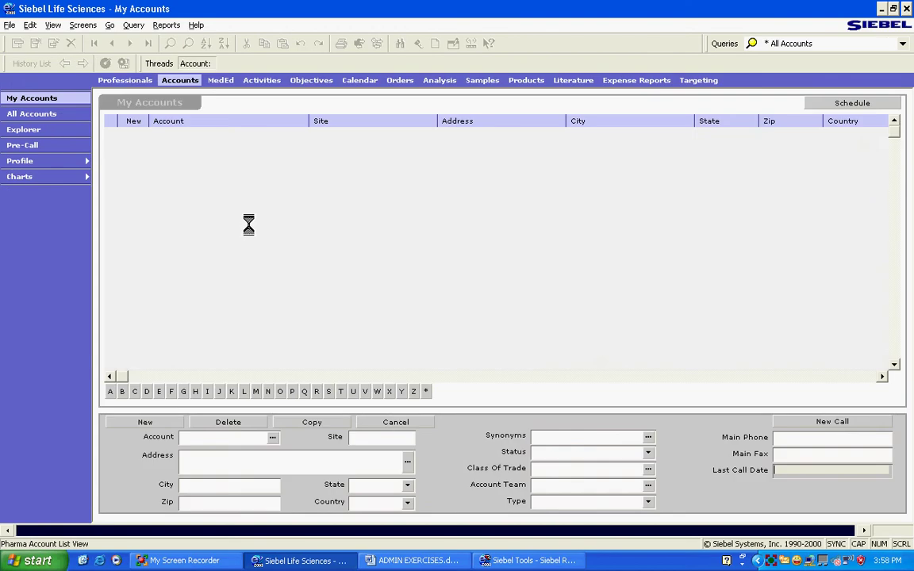
Apply 'Accounts starting from 3' as this user and recheck the saved queries list
click(766, 45)
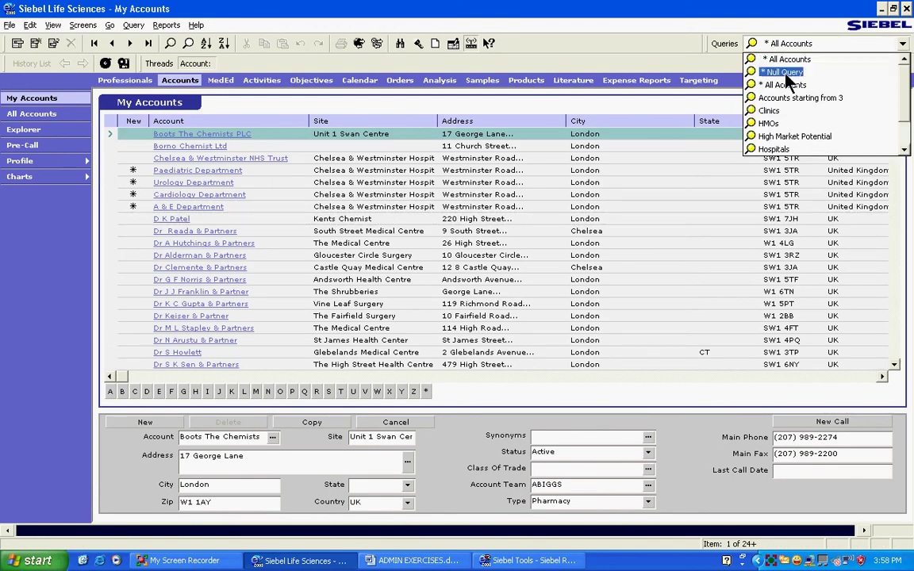
click(797, 98)
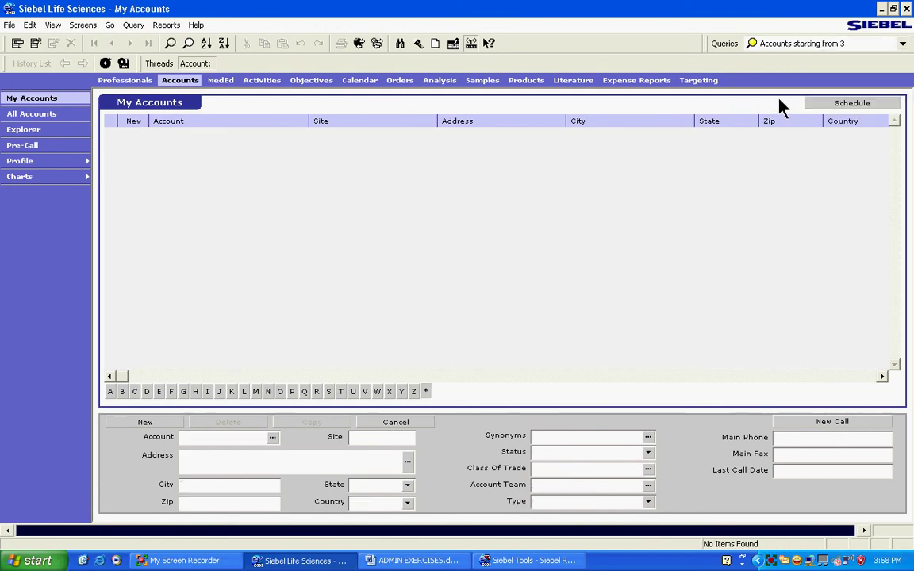
click(754, 44)
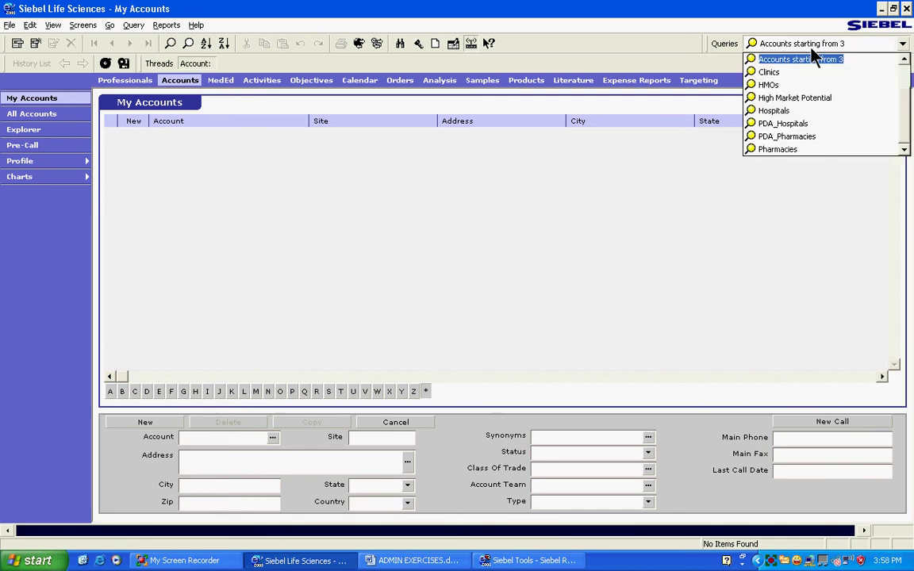
click(261, 191)
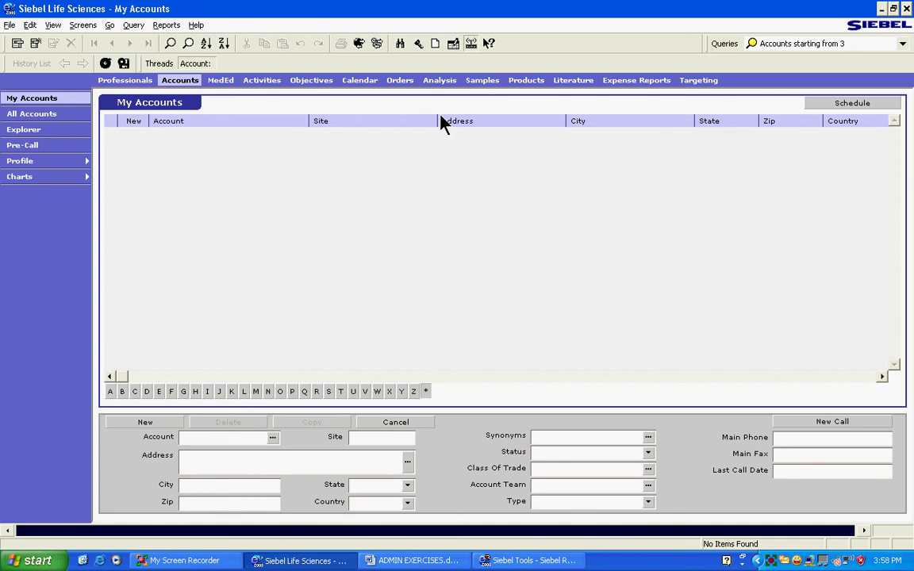
click(781, 45)
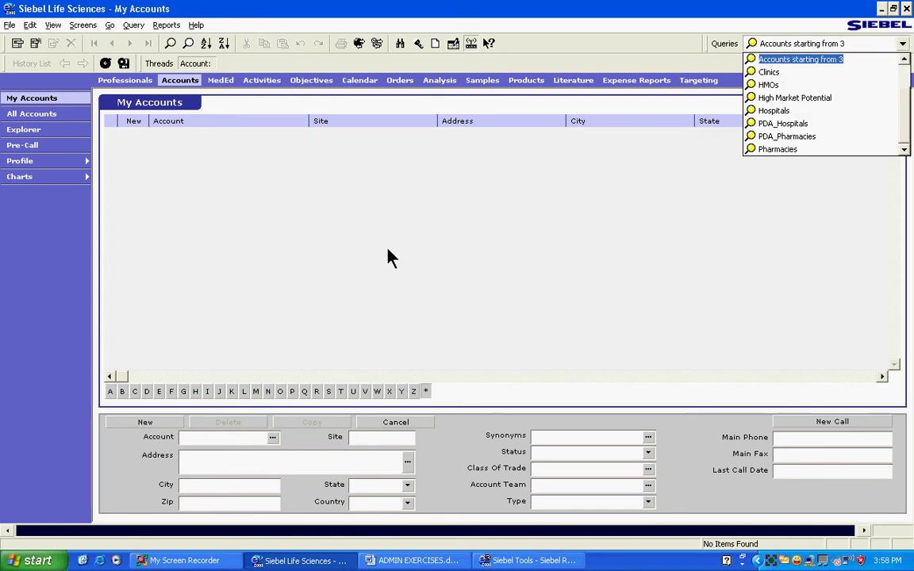